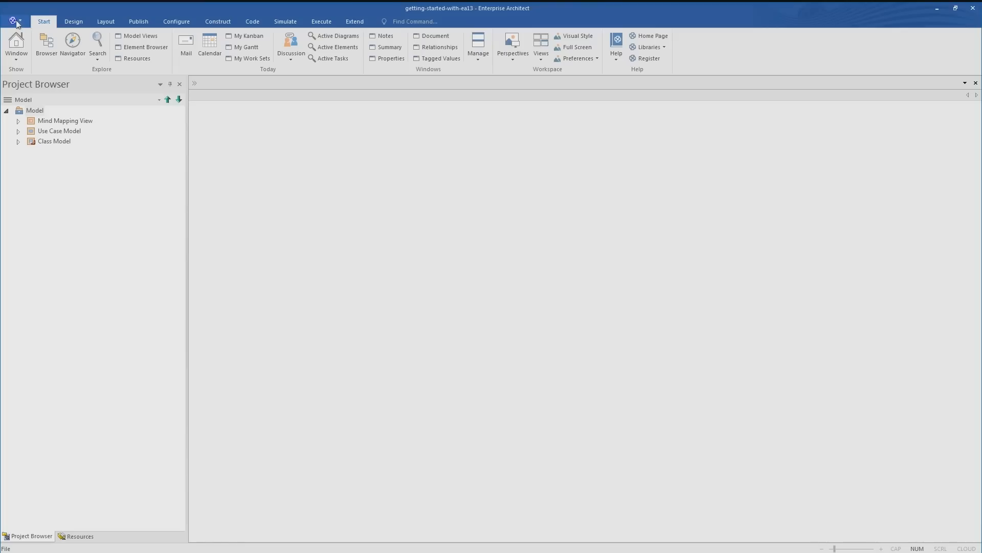
Look over the three packages of the model and open the Mind Mapping Diagram from the Mind Mapping View package
click(36, 123)
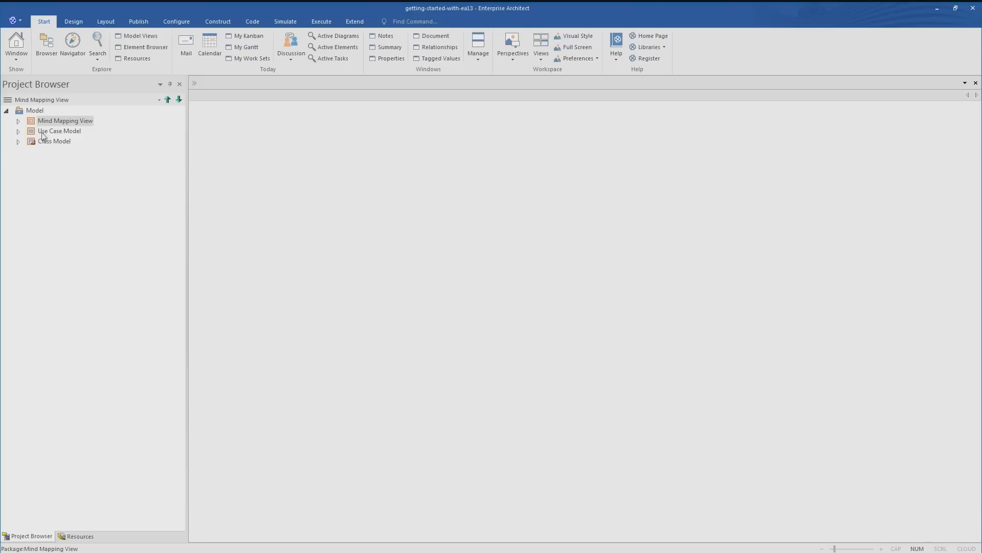
click(43, 134)
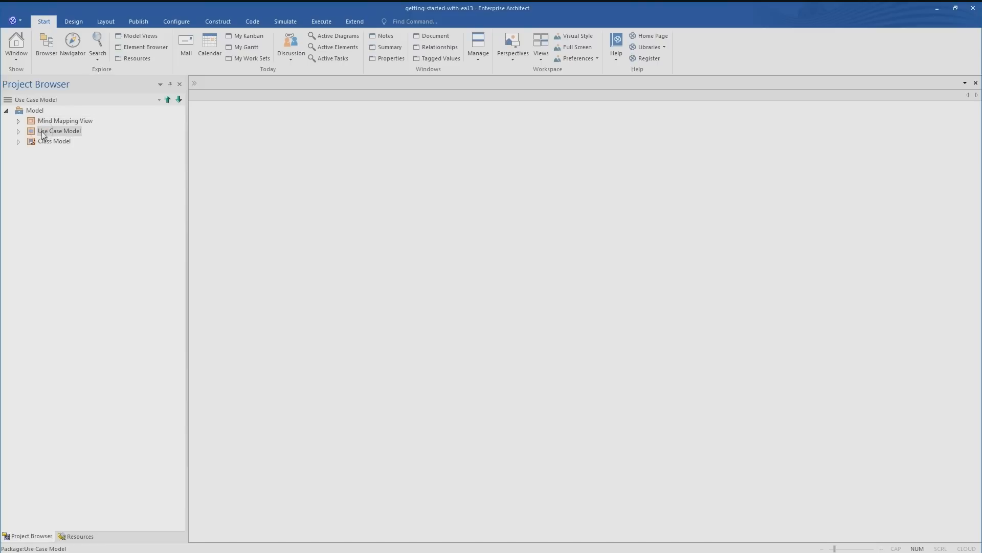
click(45, 145)
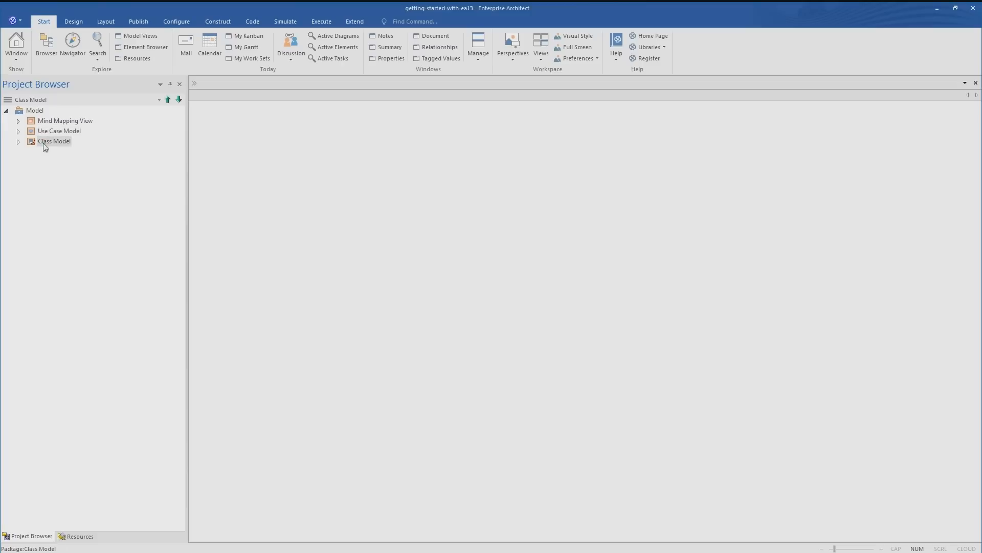
click(18, 121)
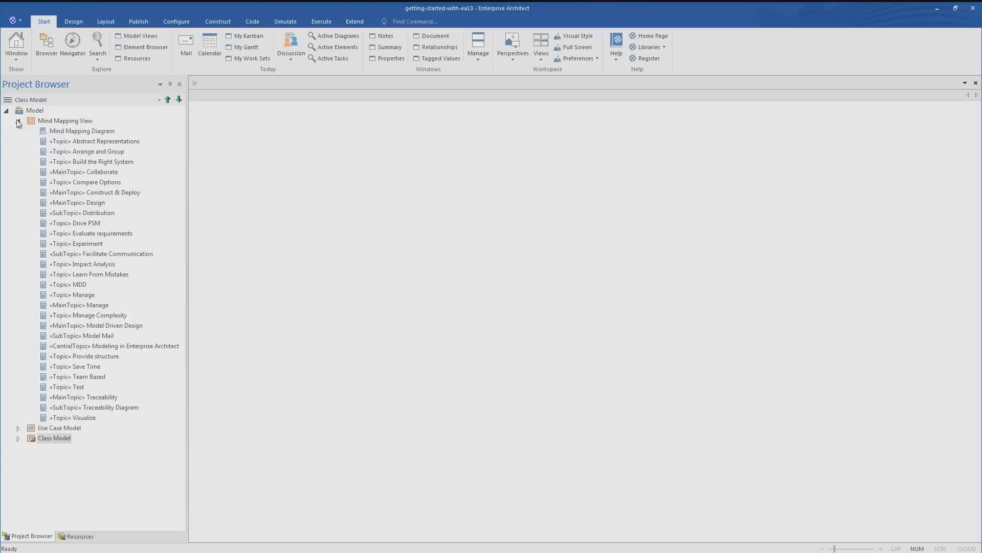
double_click(61, 132)
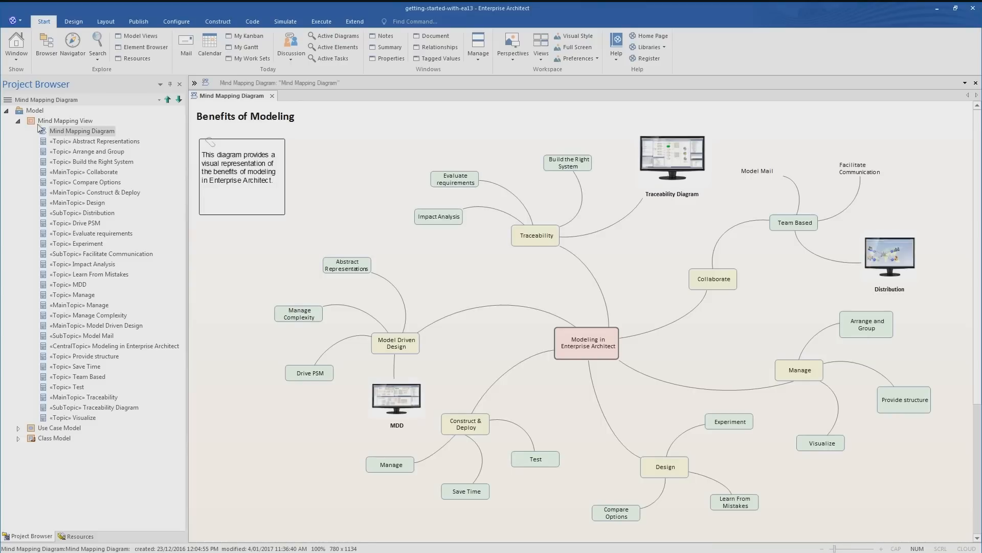
click(18, 122)
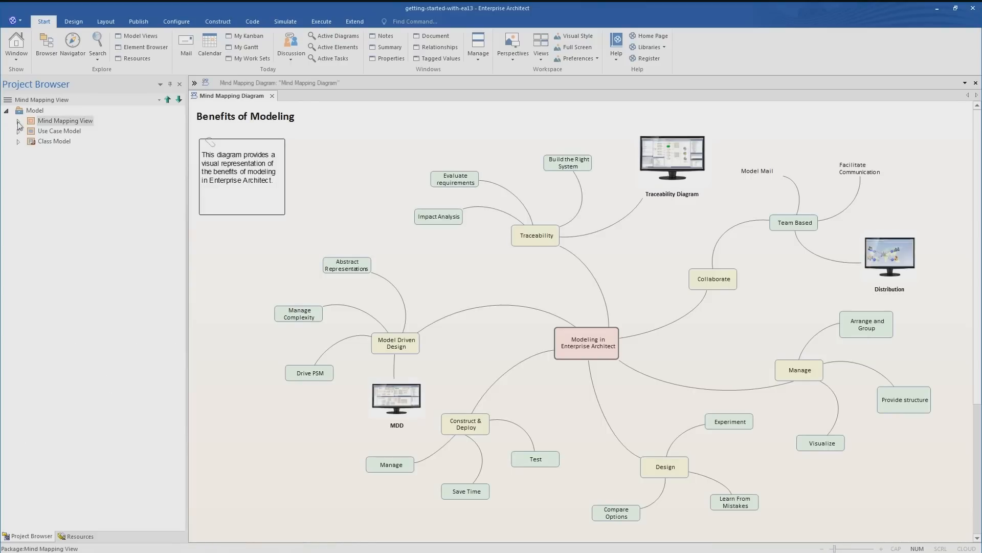
Examine the mind map's central topic and its main topics, from Collaborate, Manage and Design round to Traceability
click(601, 337)
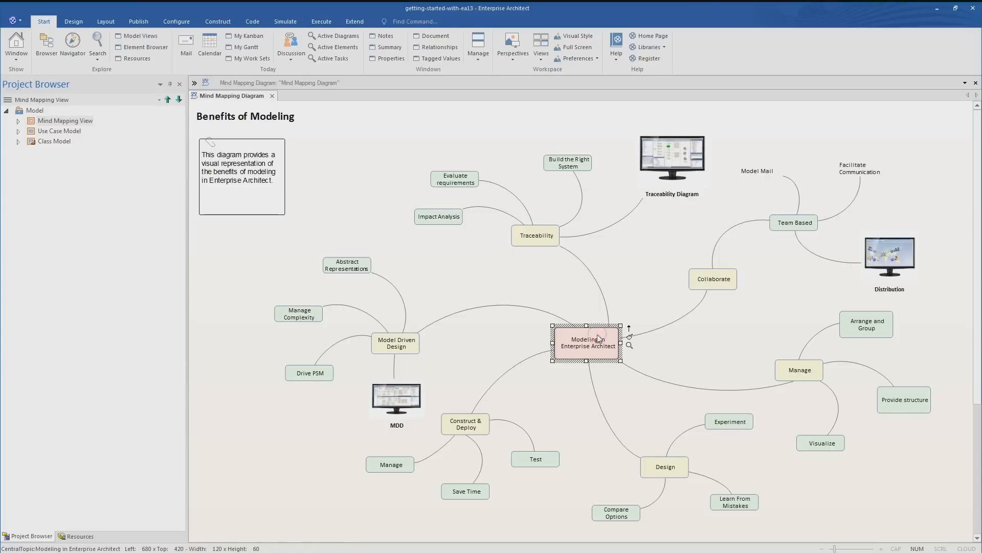
click(709, 276)
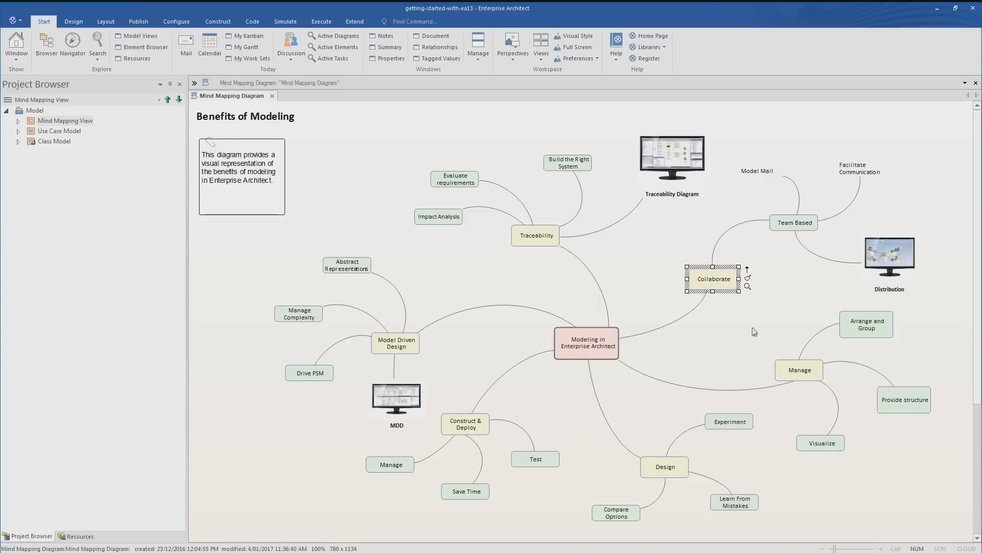
click(792, 378)
click(665, 464)
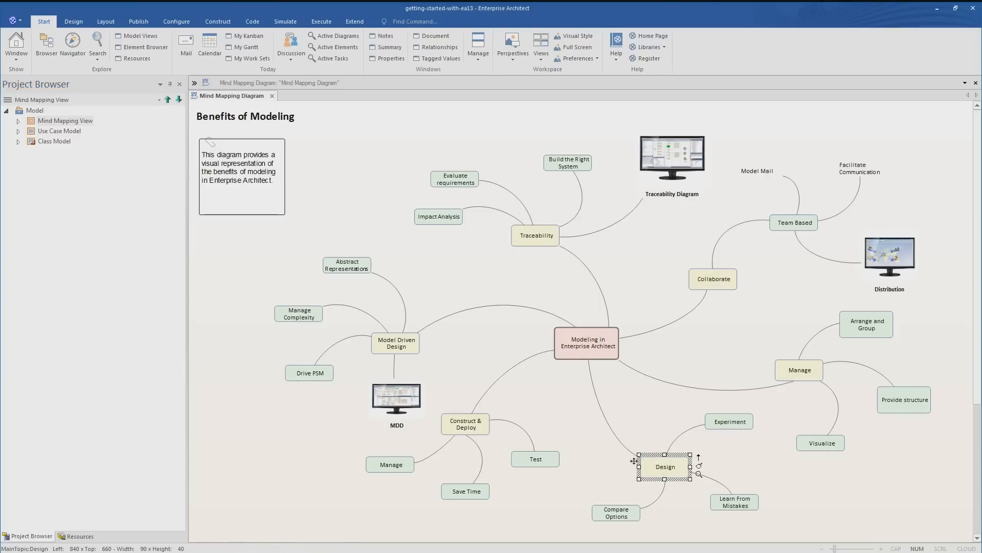
click(463, 425)
click(392, 343)
click(529, 233)
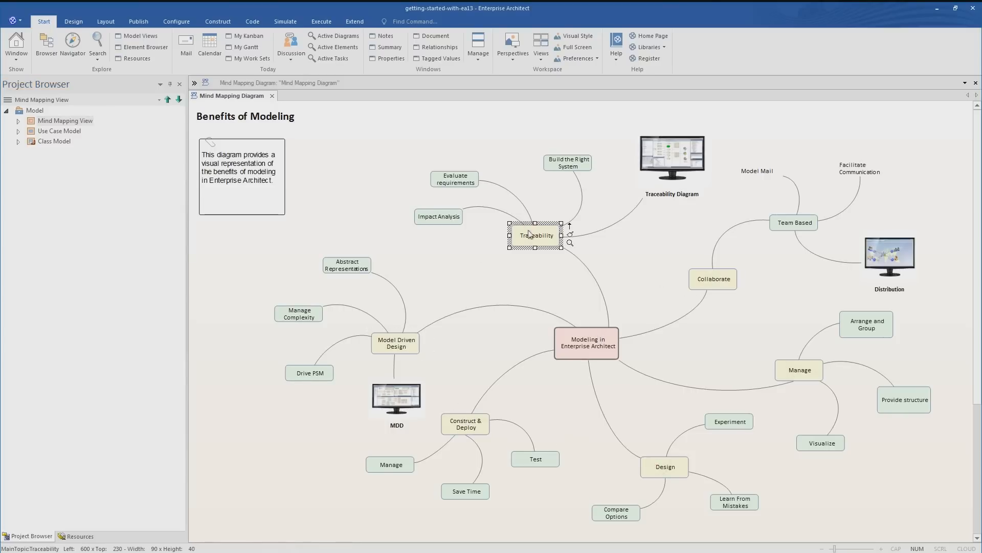
Open the Primary Use Cases diagram from the Use Case Model and examine the Bank Customer actor and Banking System boundary
click(18, 131)
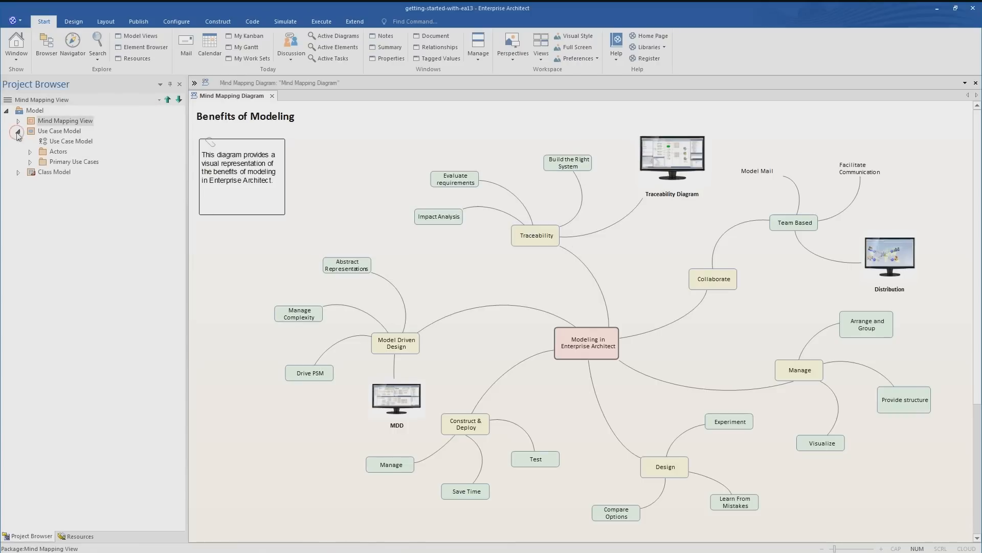
click(29, 162)
double_click(77, 172)
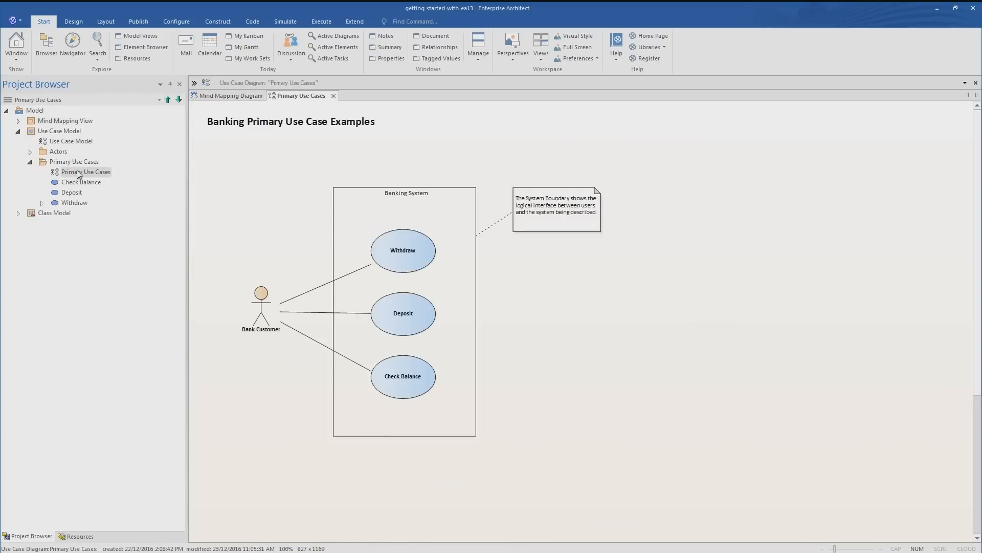
click(262, 311)
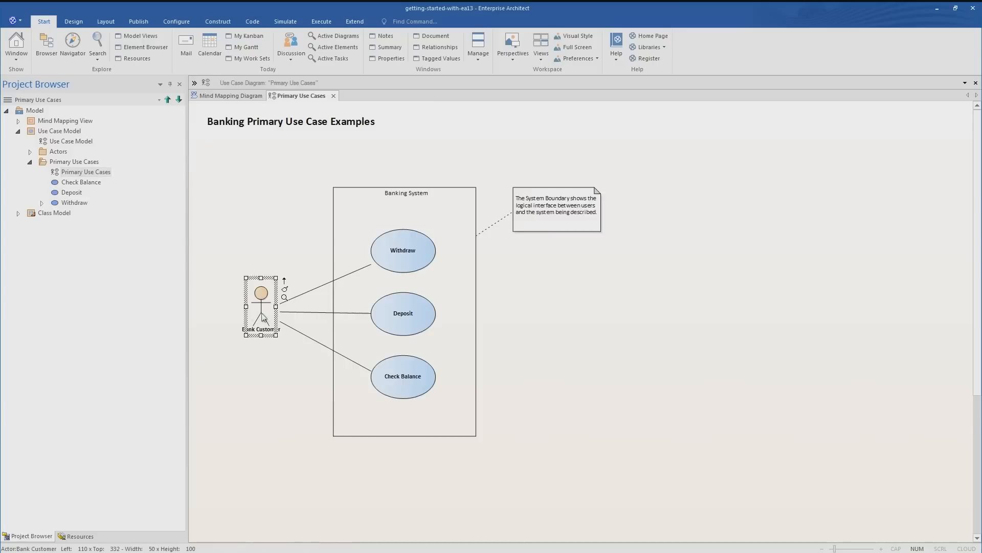
click(447, 230)
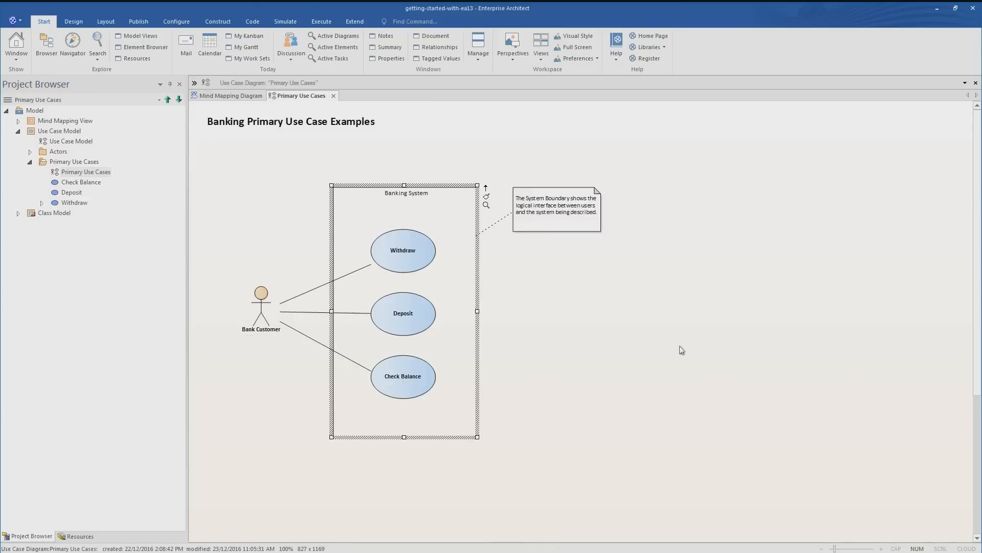
click(18, 132)
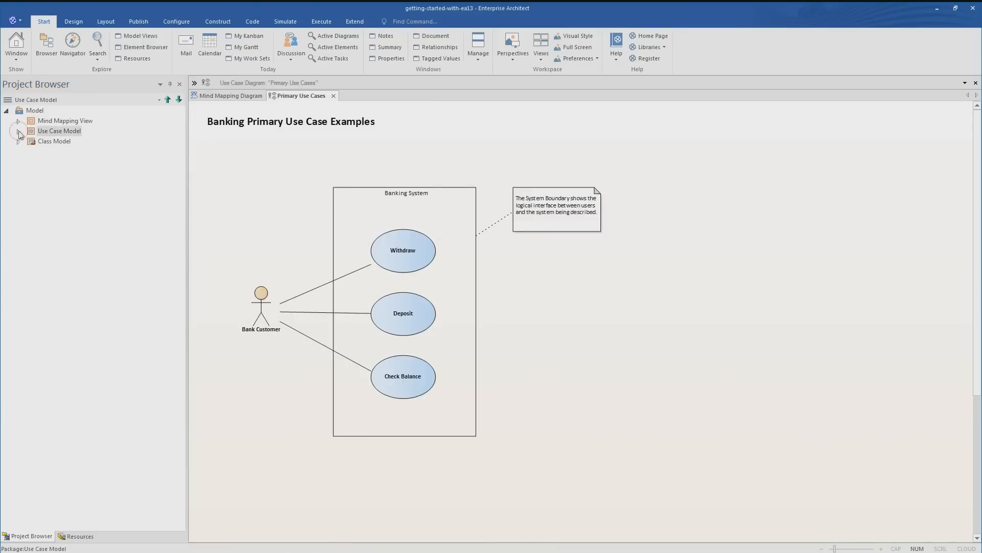
Open the System class diagram from the Class Model package and examine the Account class
click(19, 141)
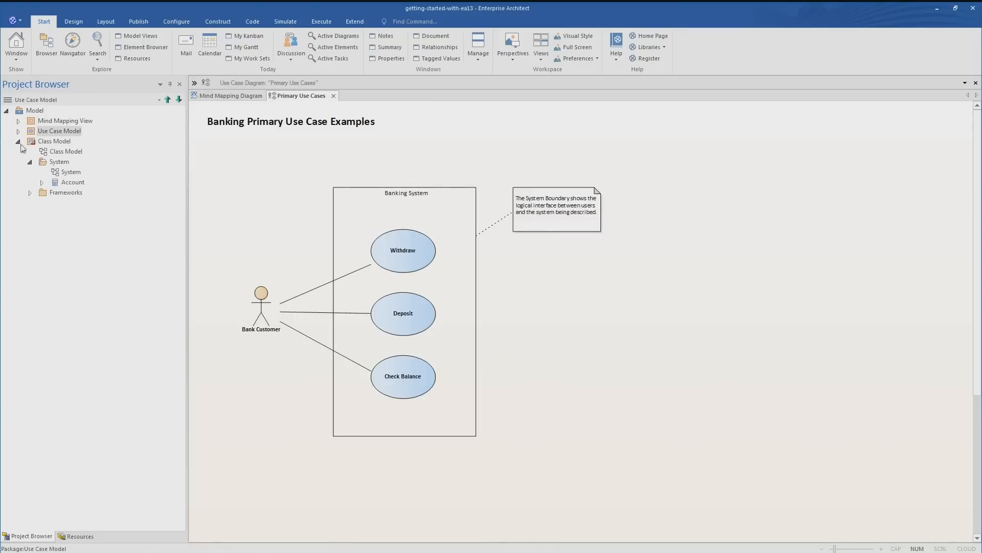
double_click(71, 173)
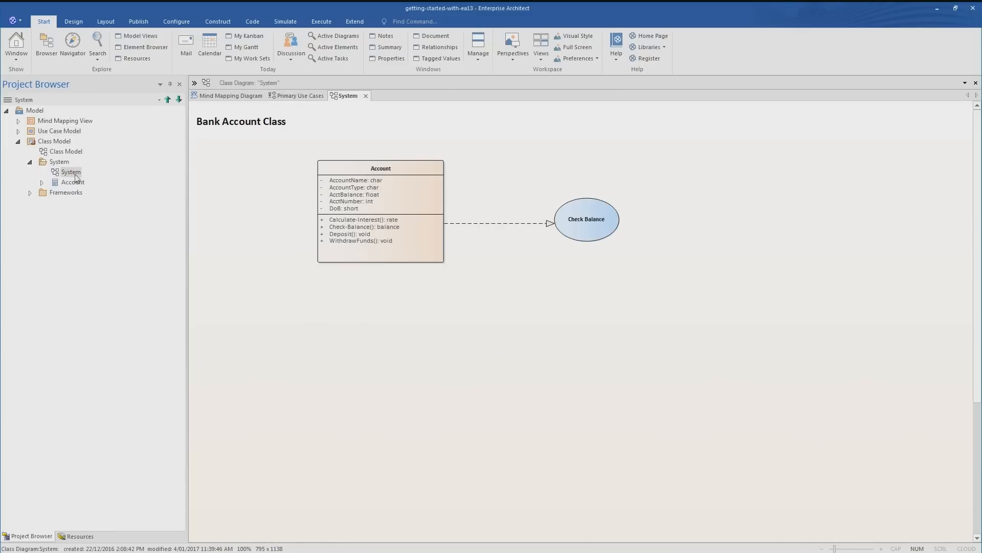
click(392, 182)
Show the Traceability window for the Check Balance use case, examine Bank Customer's UseCase relationships, and close the window
click(597, 225)
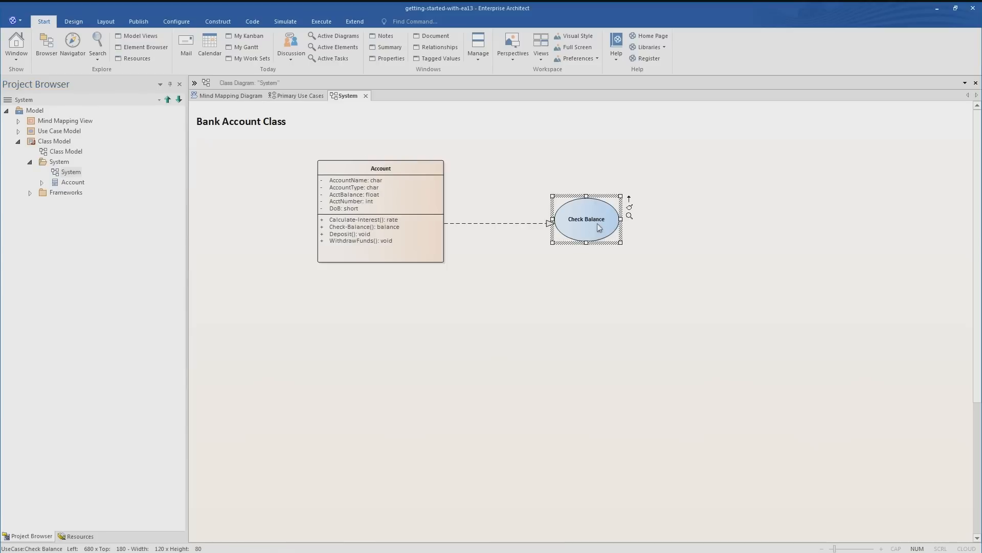
click(392, 21)
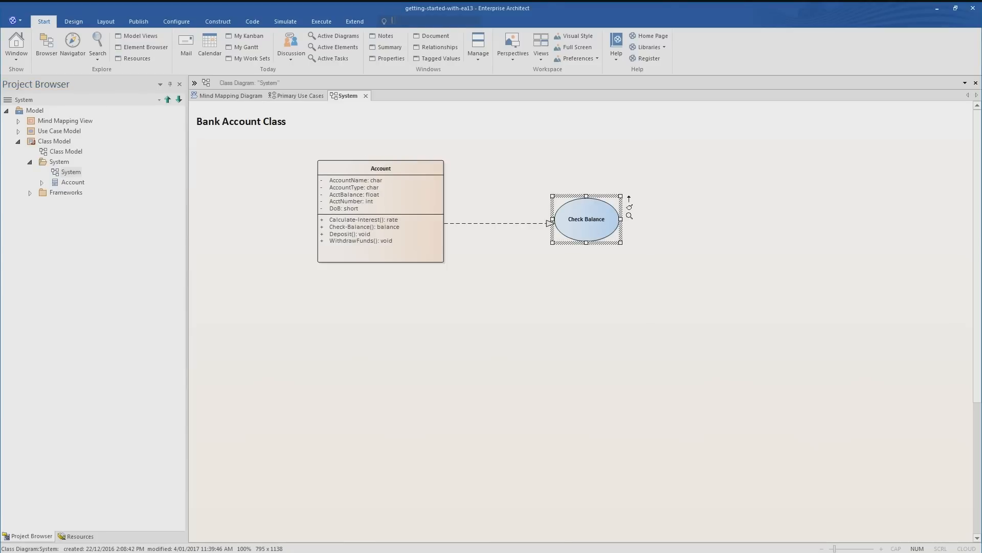
text(trac)
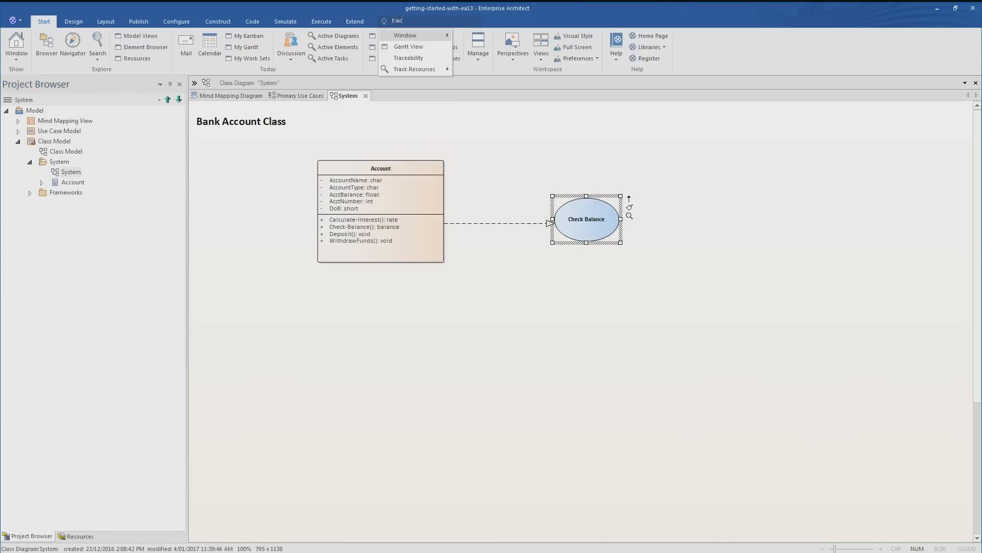
click(403, 55)
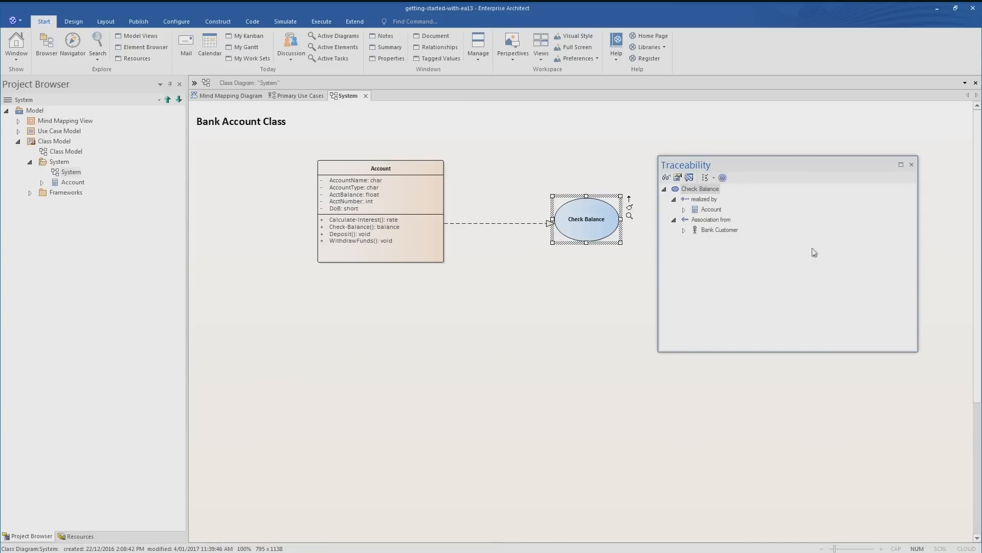
click(683, 229)
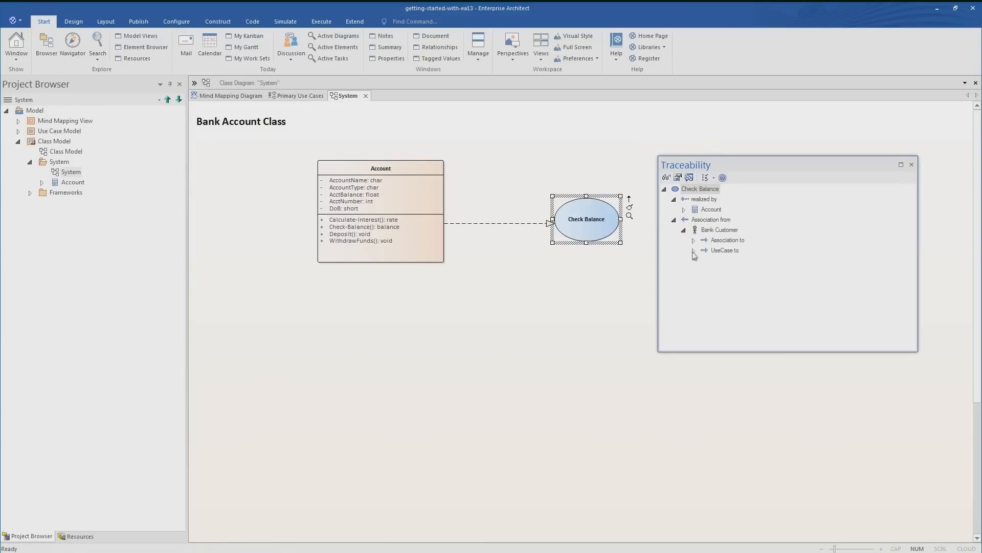
click(693, 251)
click(911, 165)
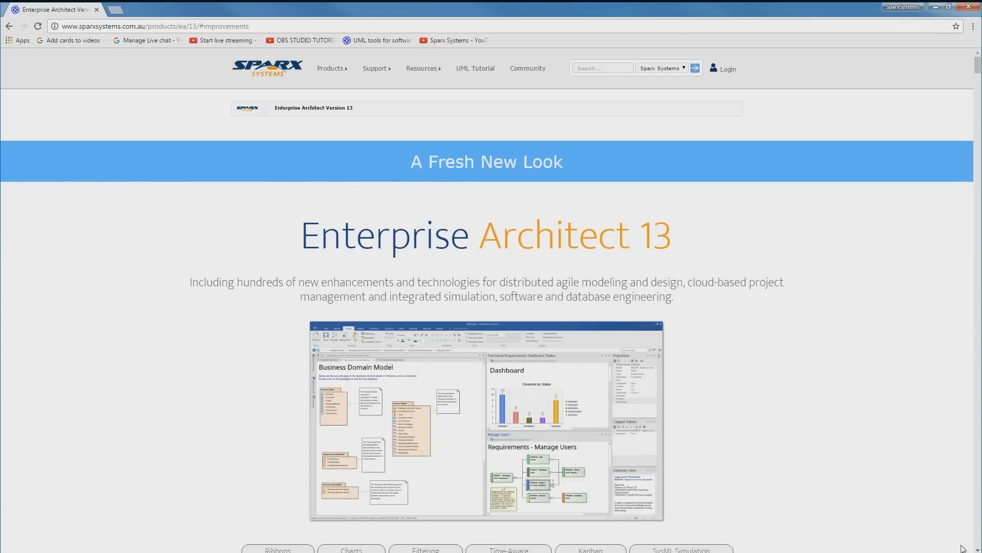
In the web browser, download the registered Enterprise Architect 13 installer from the Sparx Systems page and show easetupfull.msi in its folder
key(End)
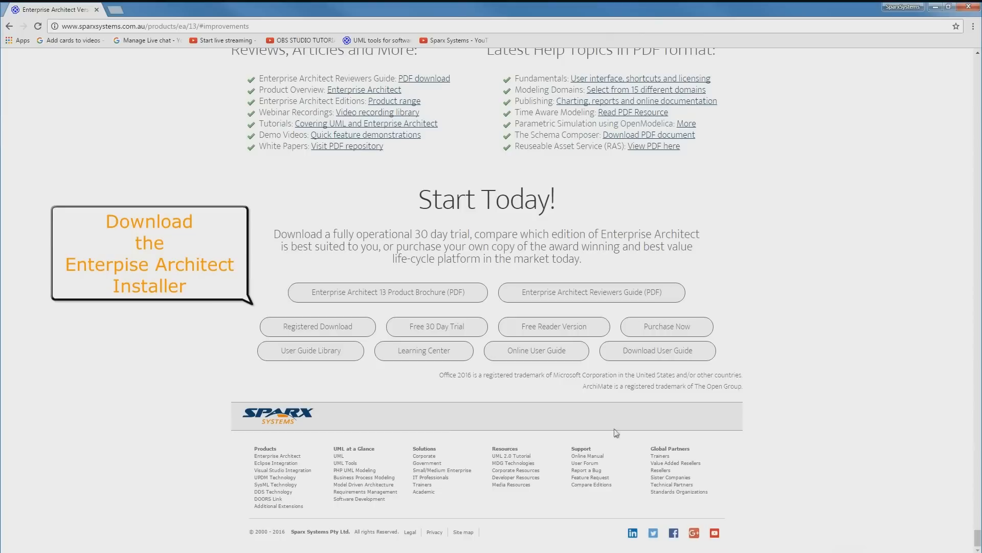
click(311, 330)
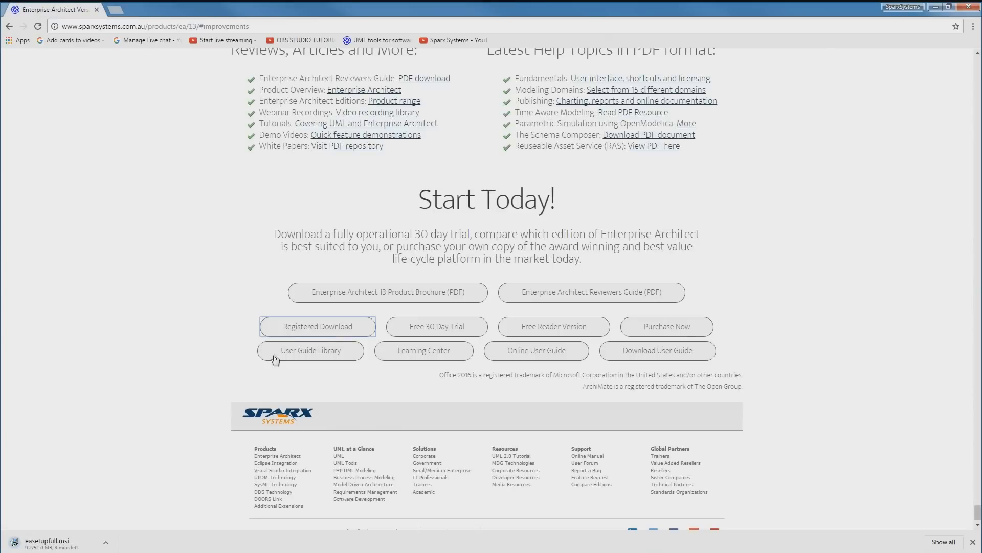
click(108, 543)
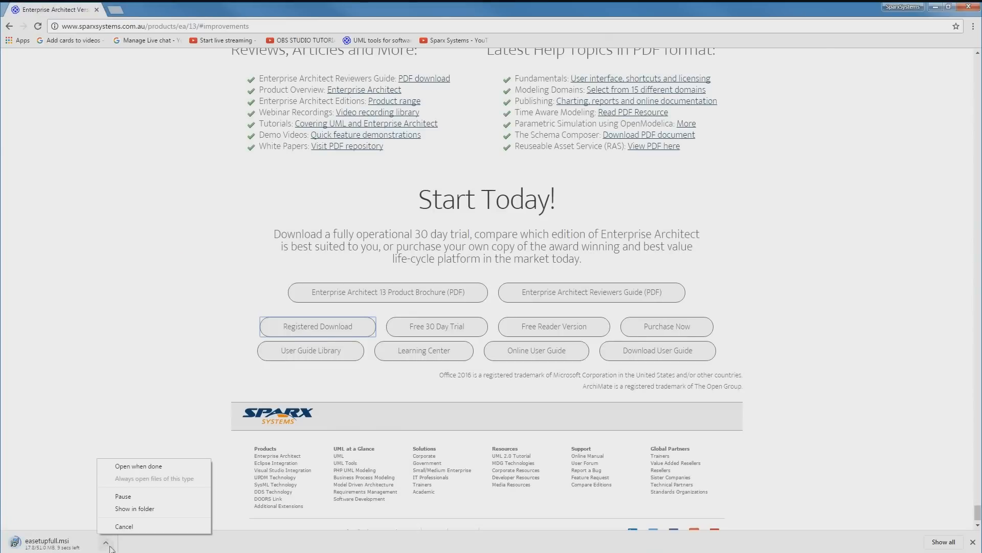
click(132, 509)
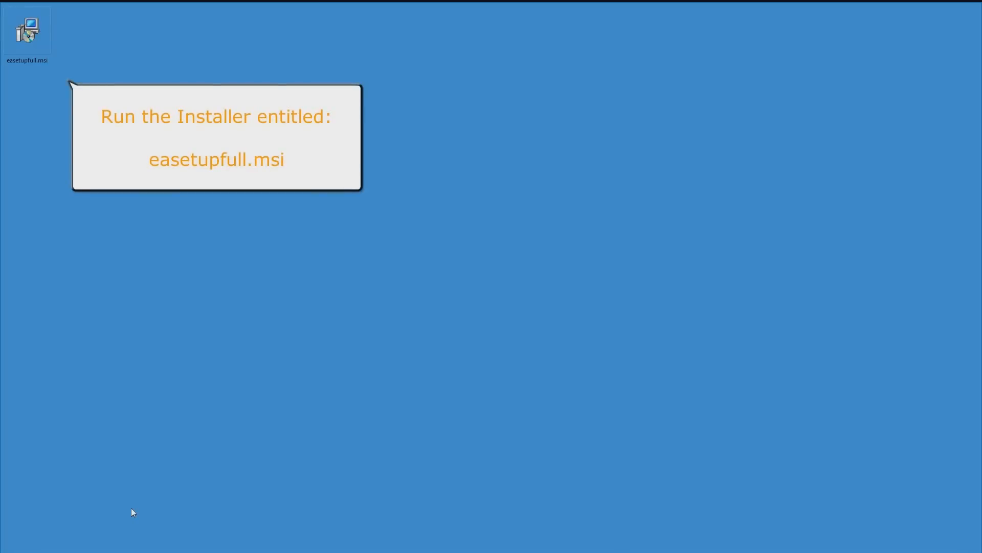
Run the easetupfull.msi installer from the desktop and accept the End-User License Agreement in the setup wizard
double_click(29, 33)
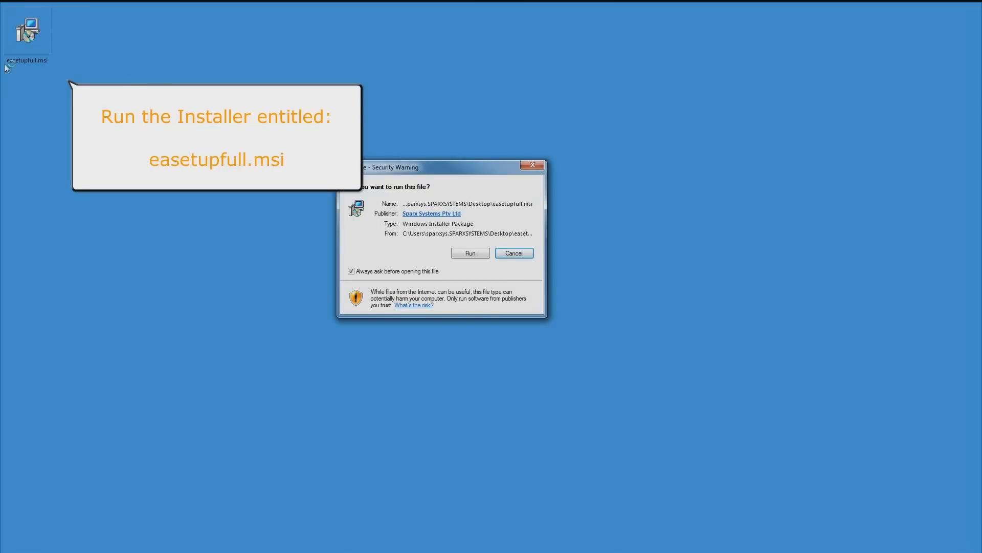
click(477, 253)
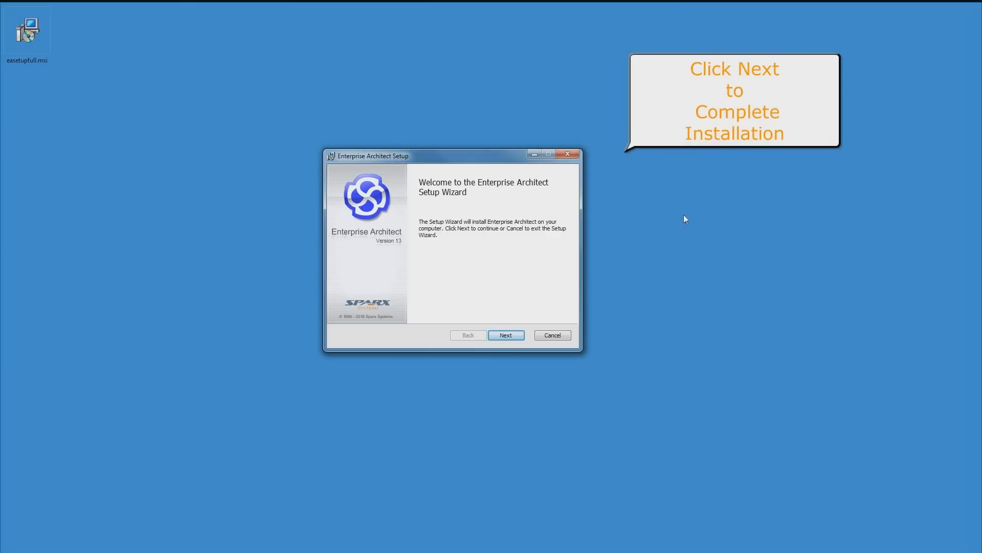
click(512, 334)
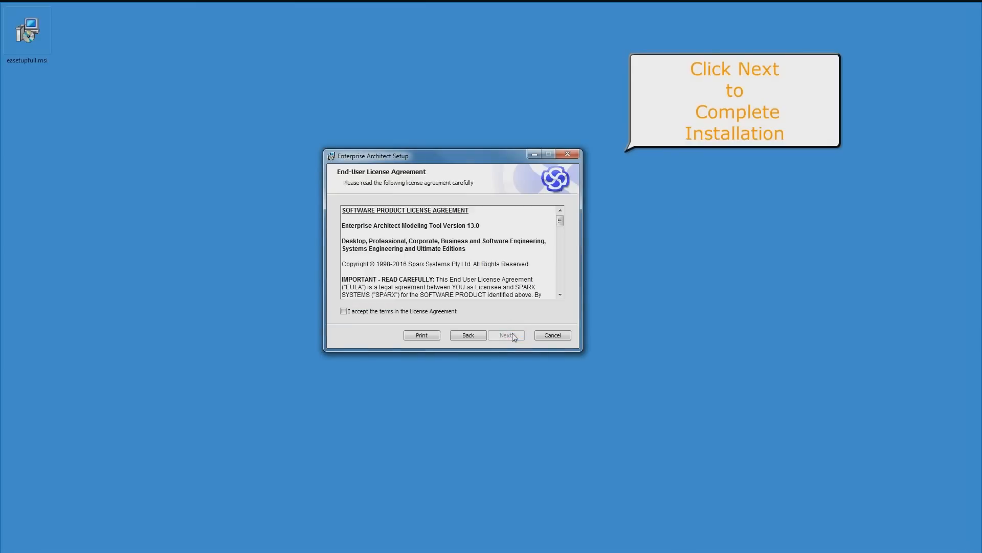
click(343, 311)
click(503, 337)
click(503, 336)
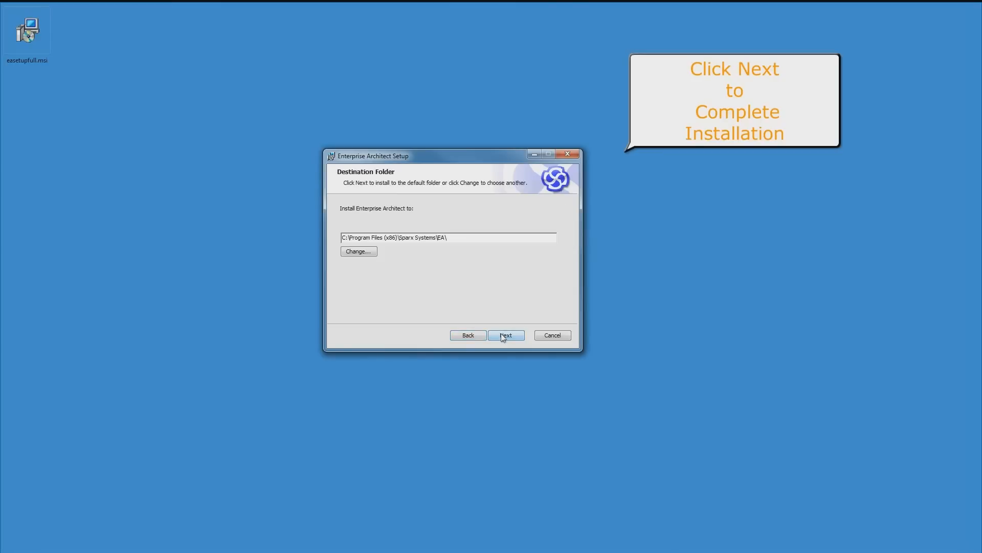
Install Enterprise Architect to the default folder C:\Program Files (x86)\Sparx Systems\EA\ and finish the setup wizard
click(503, 336)
click(501, 335)
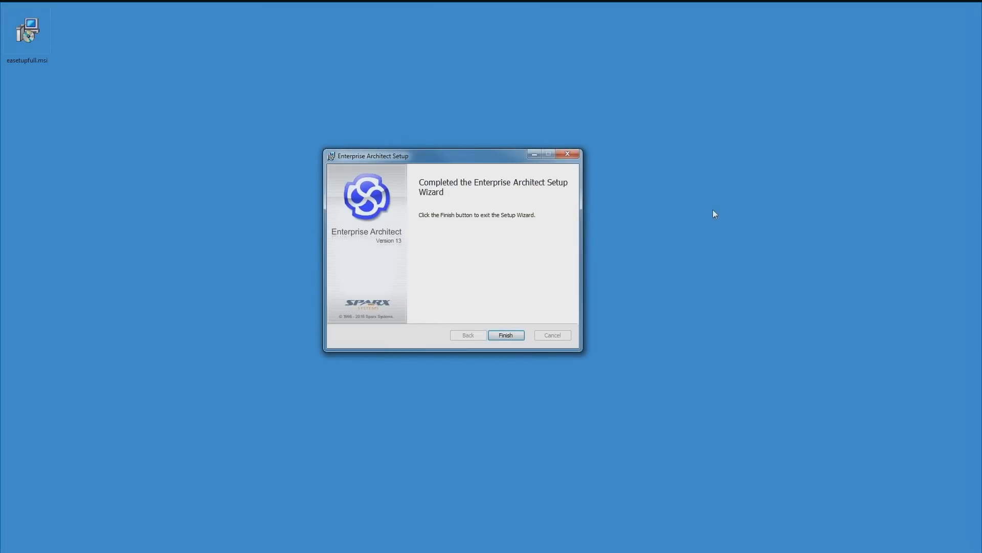
click(506, 335)
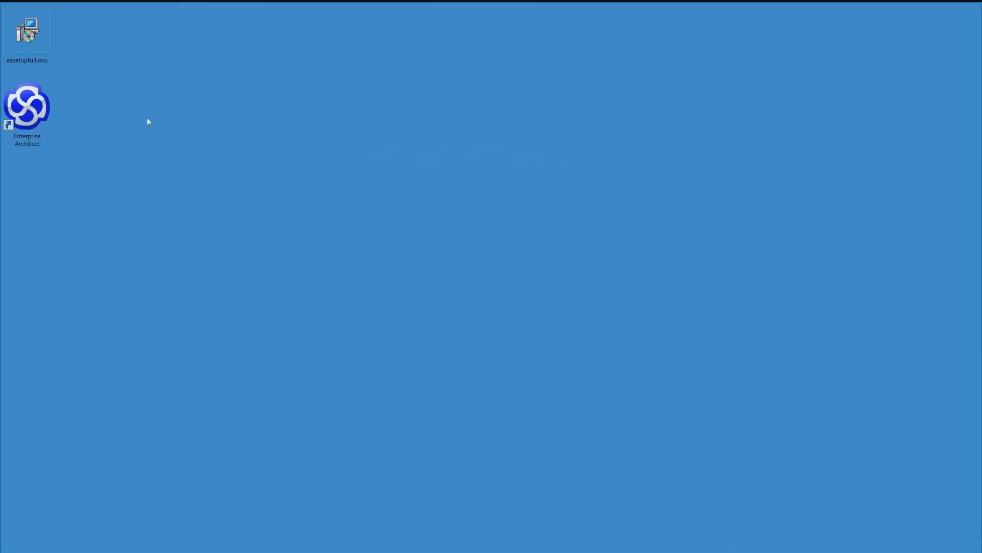
Launch Enterprise Architect and create a local project file named getting-started-with-ea13 on the Desktop
double_click(29, 108)
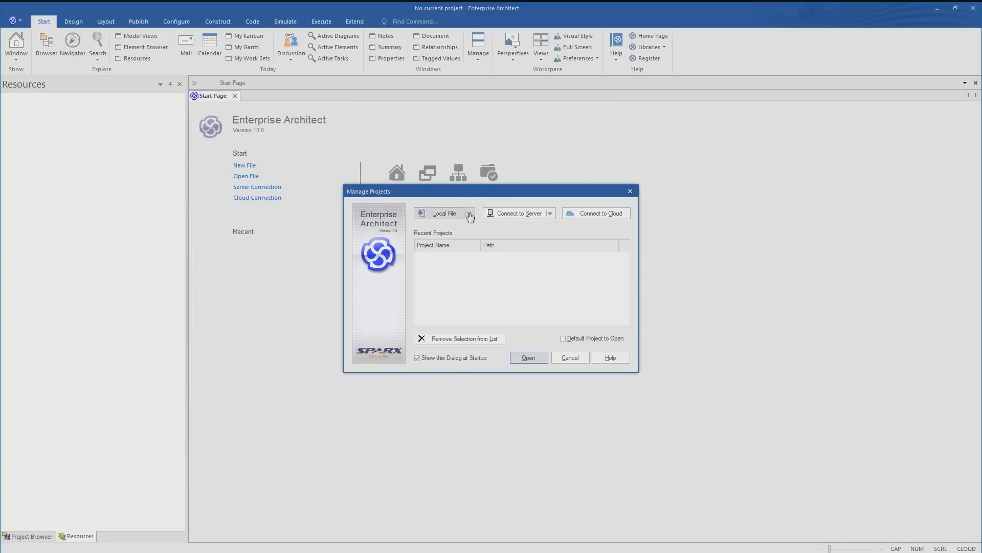
click(470, 214)
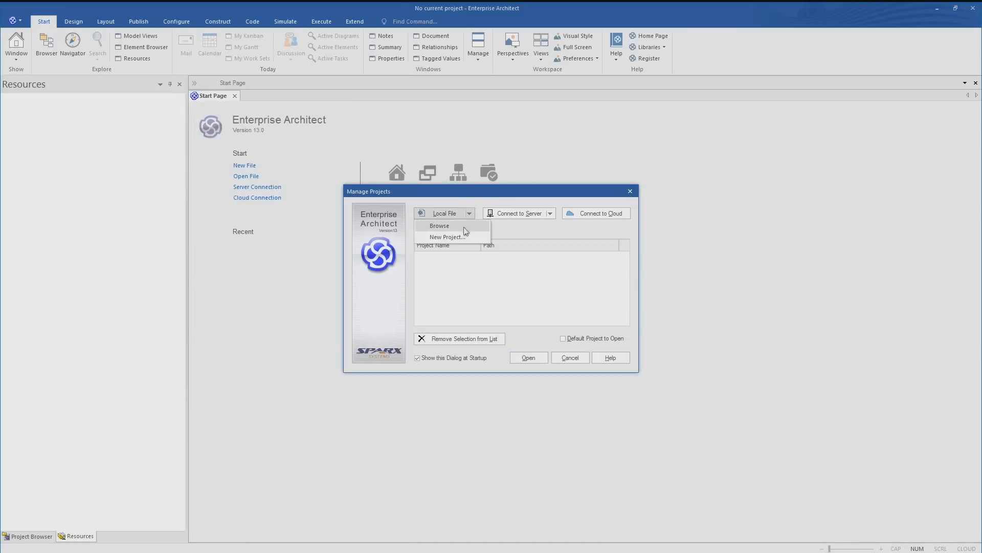
click(455, 237)
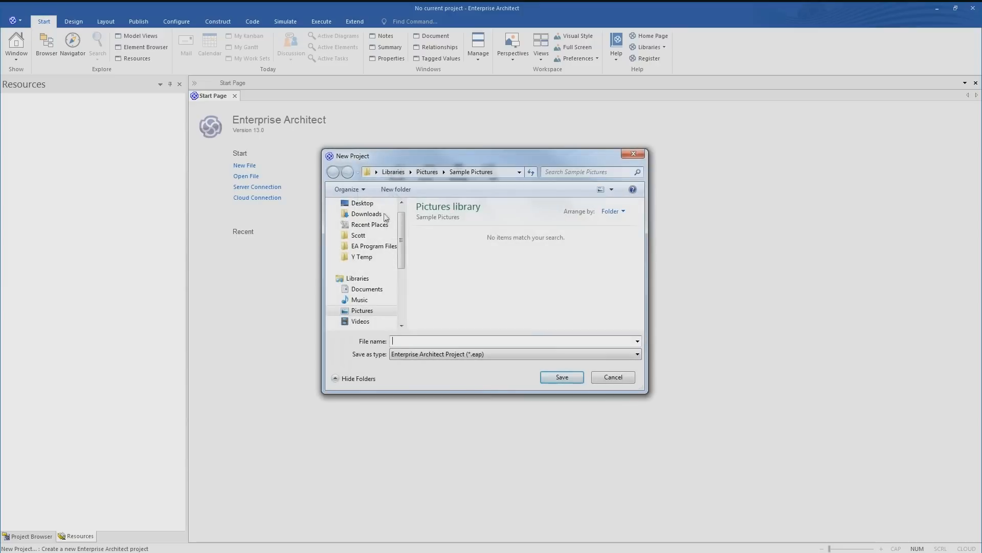
click(369, 204)
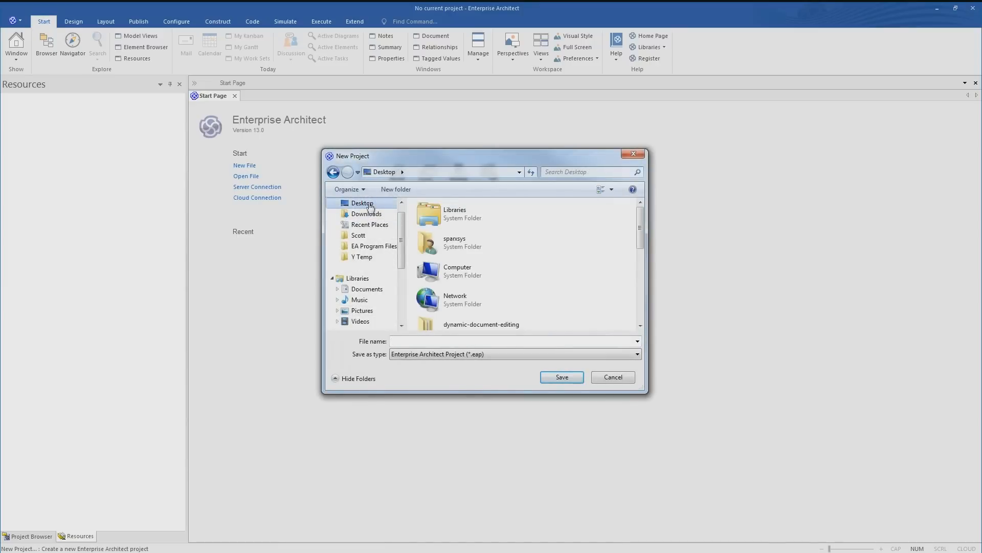
click(403, 341)
text(getting-started-with-ea13)
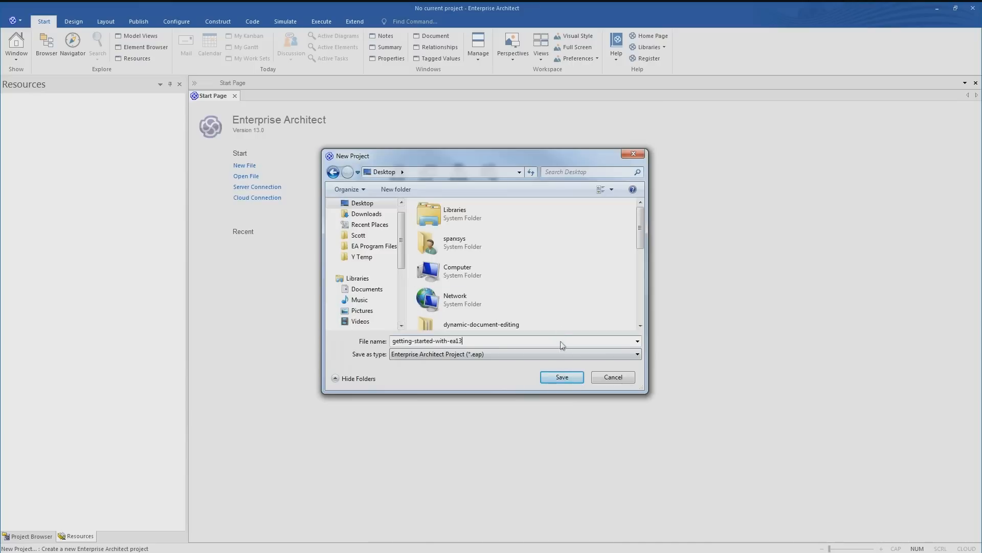
click(562, 378)
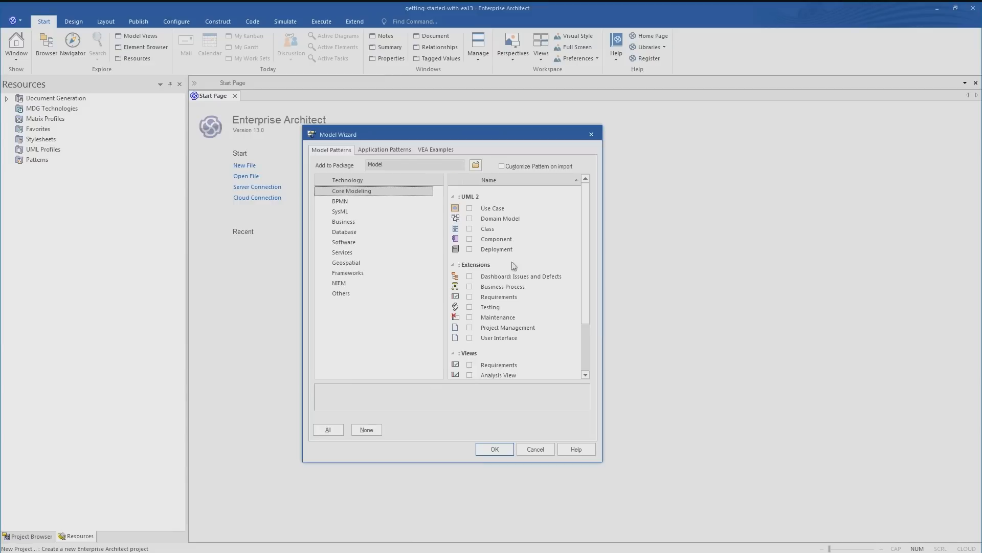
Browse the BPMN, SysML and Business model patterns and select the Mind Mapping Diagram pattern from Business
click(345, 203)
click(345, 214)
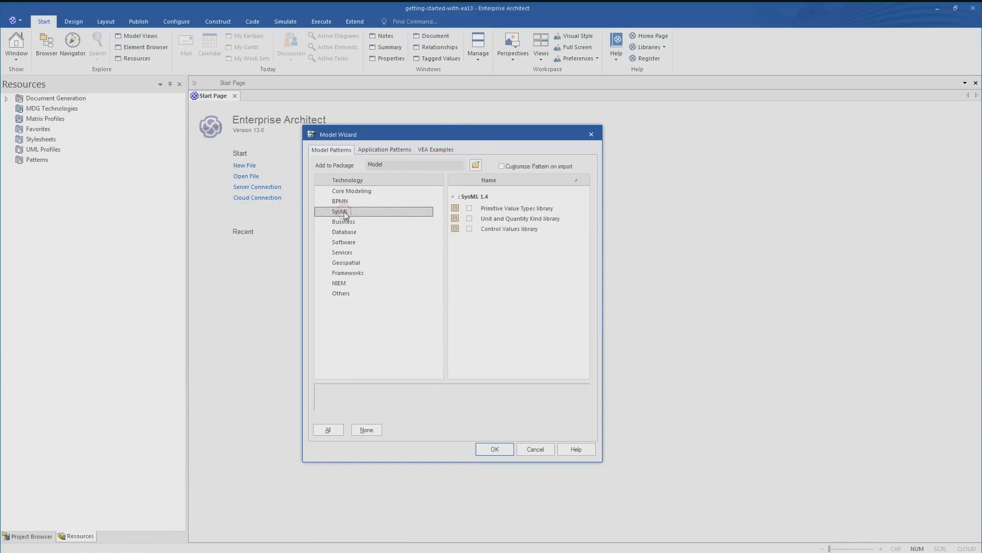
click(346, 224)
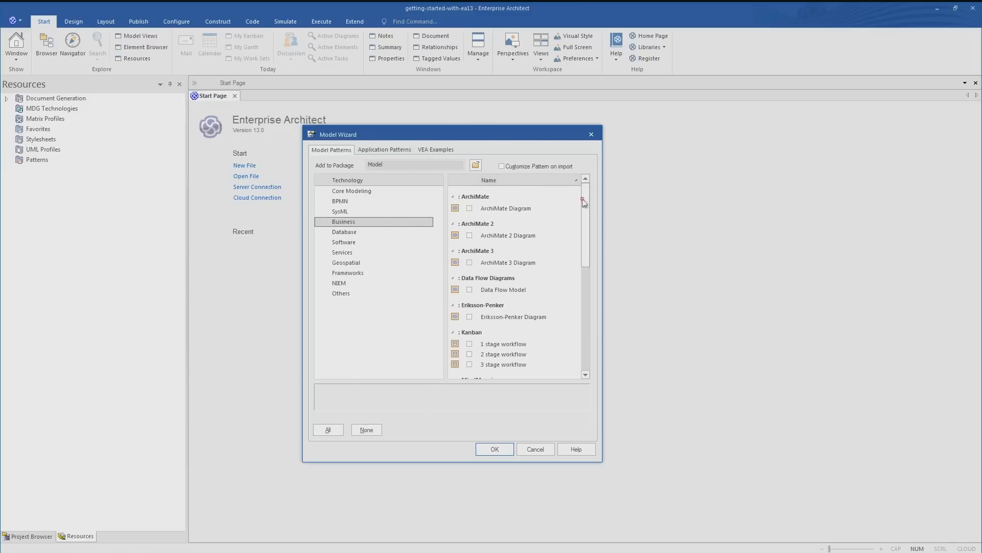
scroll(557, 202, down, 3)
scroll(553, 227, down, 1)
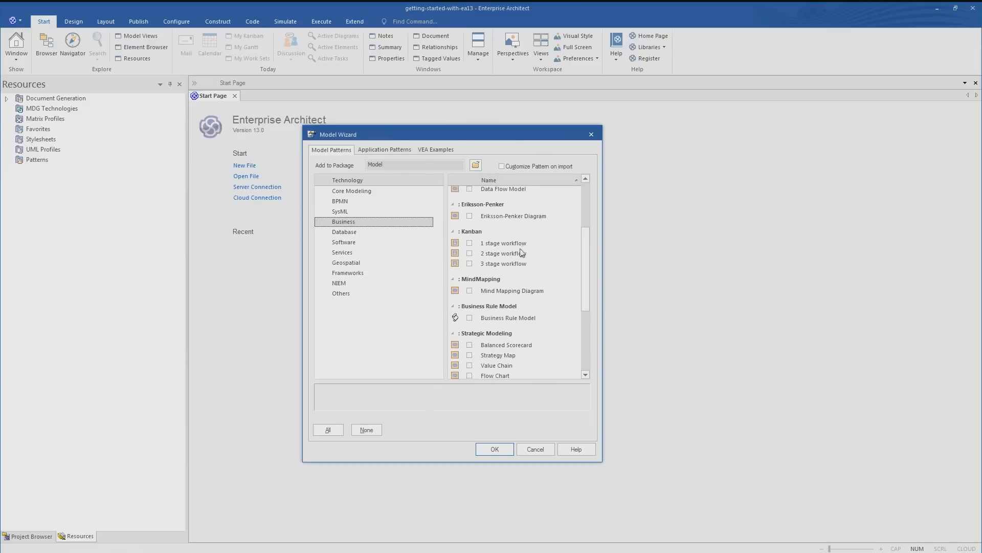
click(470, 290)
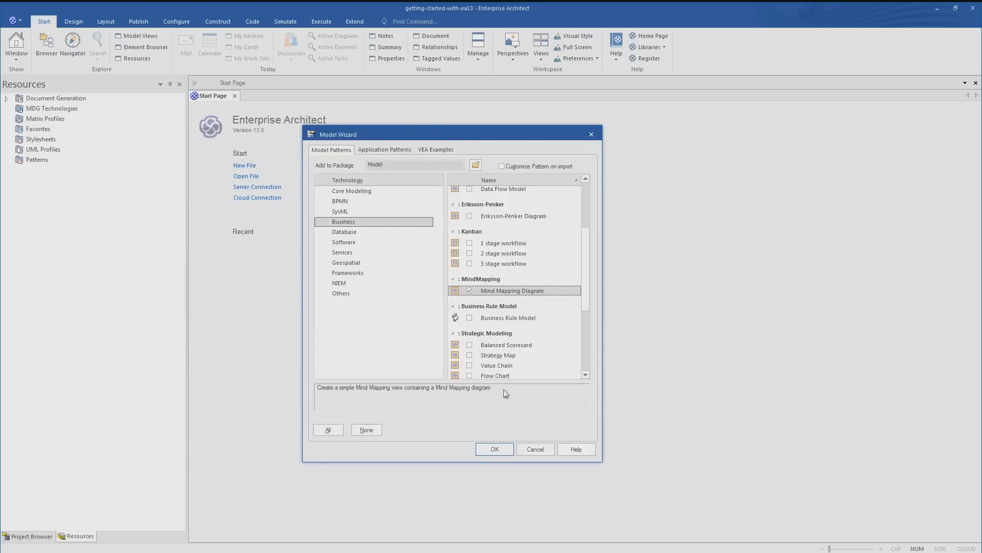
Select the Use Case and Class patterns from Core Modeling and generate the model from the chosen patterns
click(362, 192)
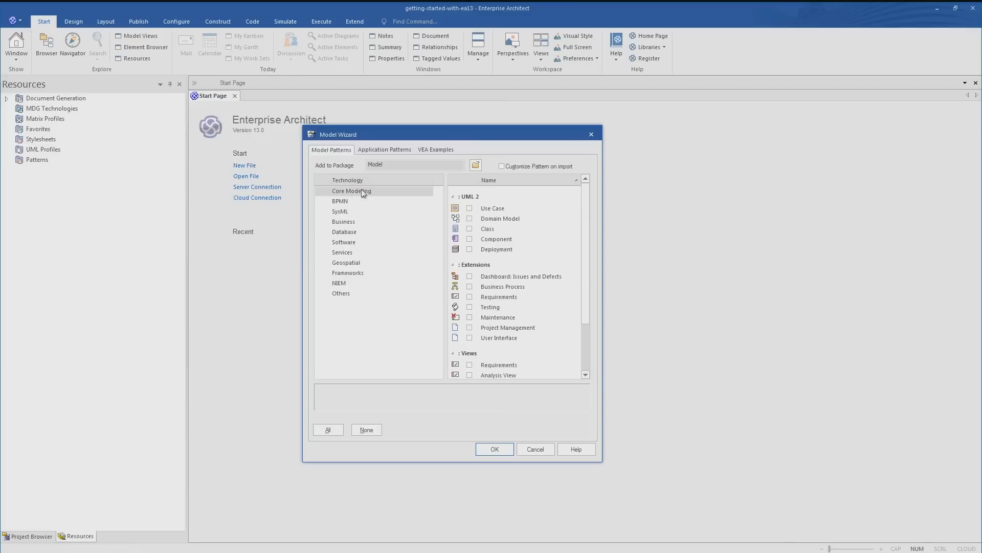
click(469, 208)
click(469, 229)
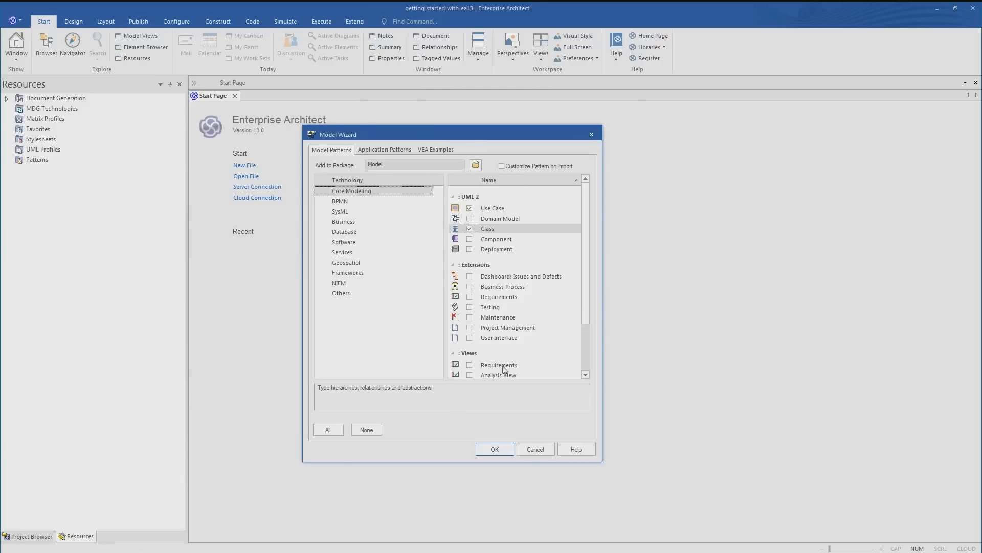
click(499, 449)
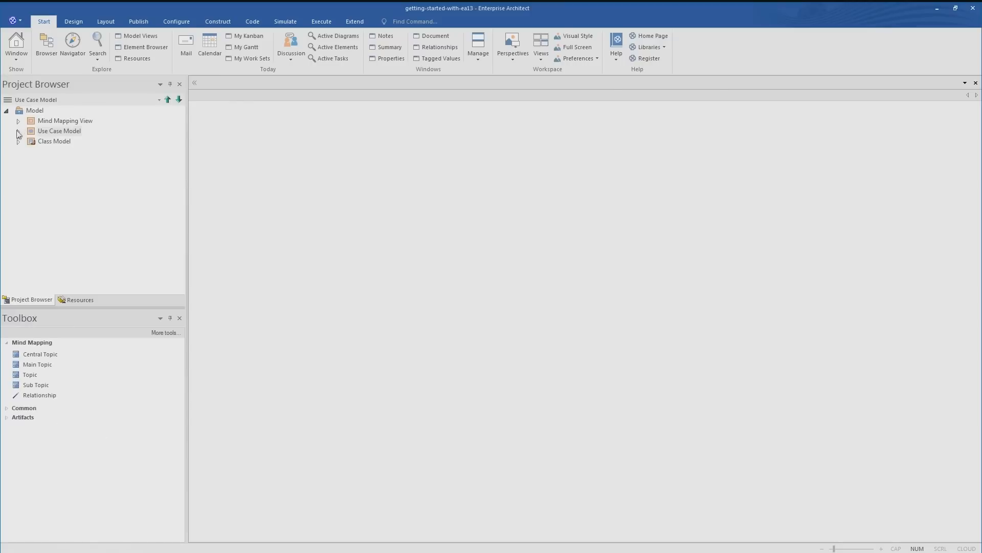
Open the Use Case Model diagram and go from its Actors package into the Actors diagram
click(18, 132)
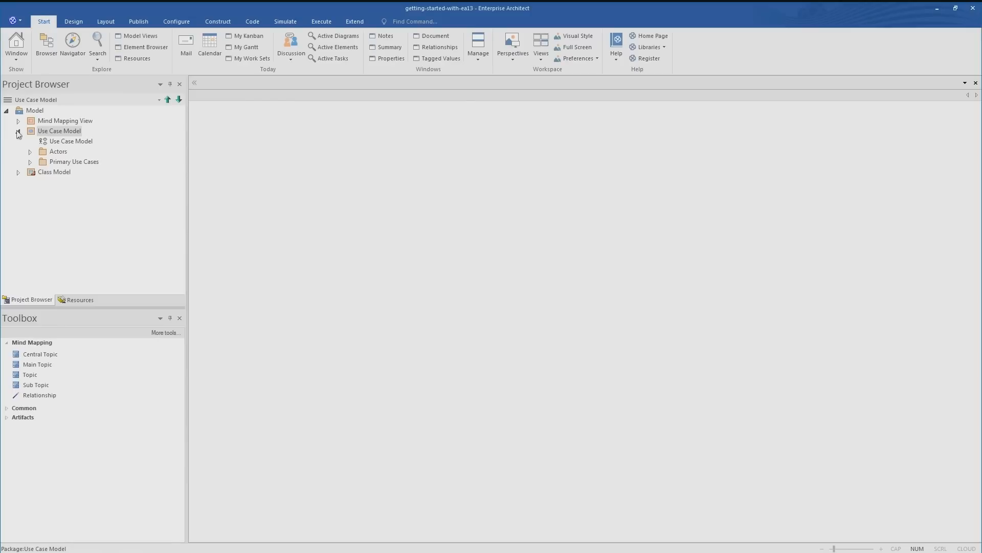
double_click(71, 142)
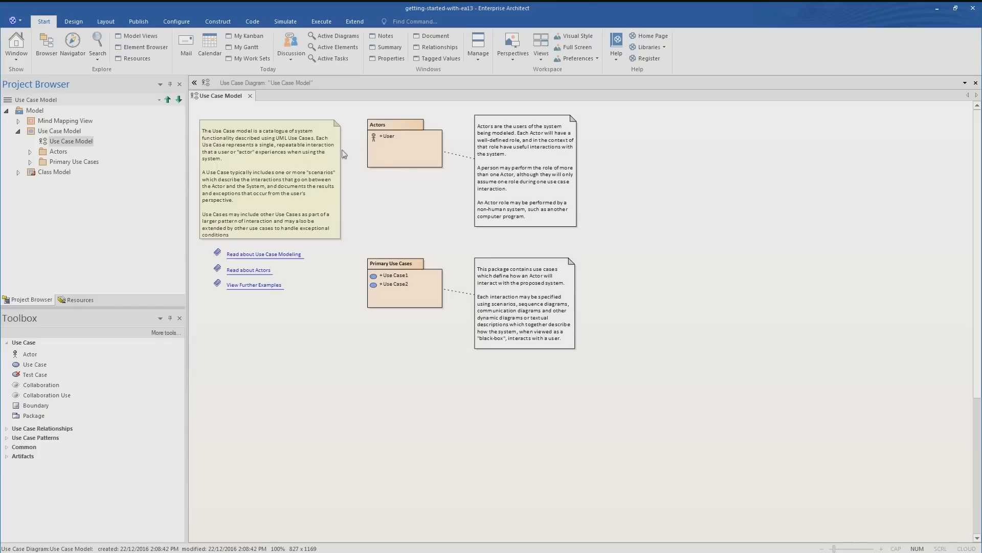
double_click(408, 141)
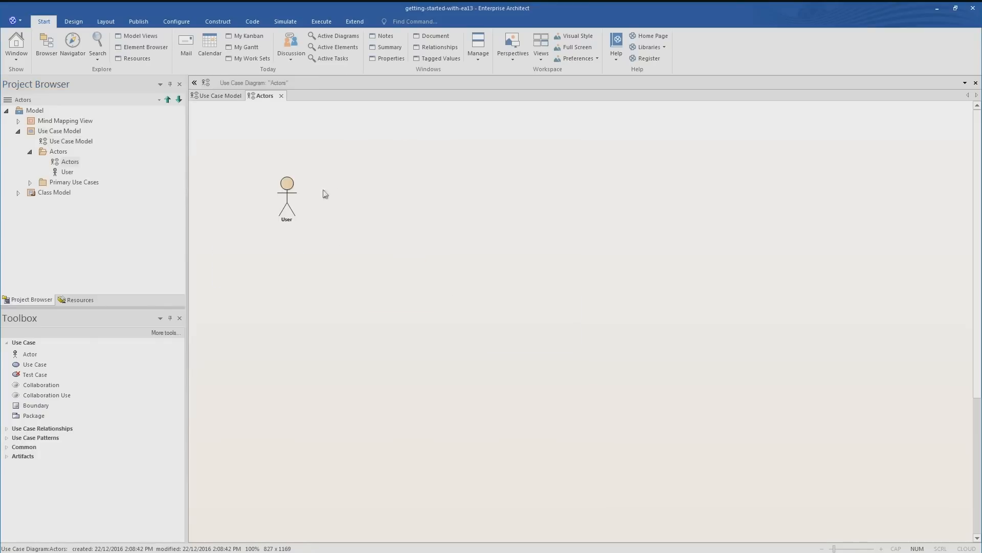
Open the properties of the User actor in the Actors diagram and rename it Bank Customer
click(288, 205)
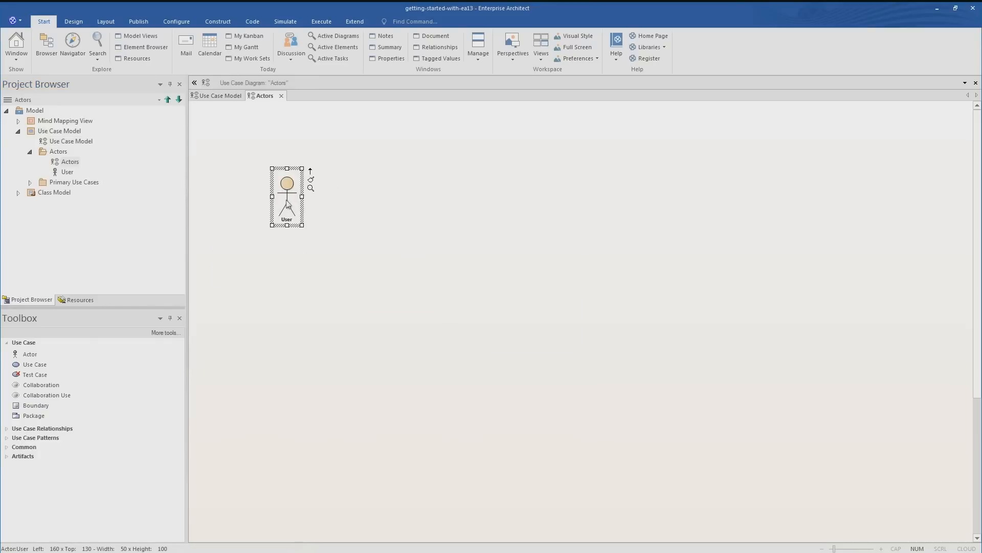
right_click(288, 204)
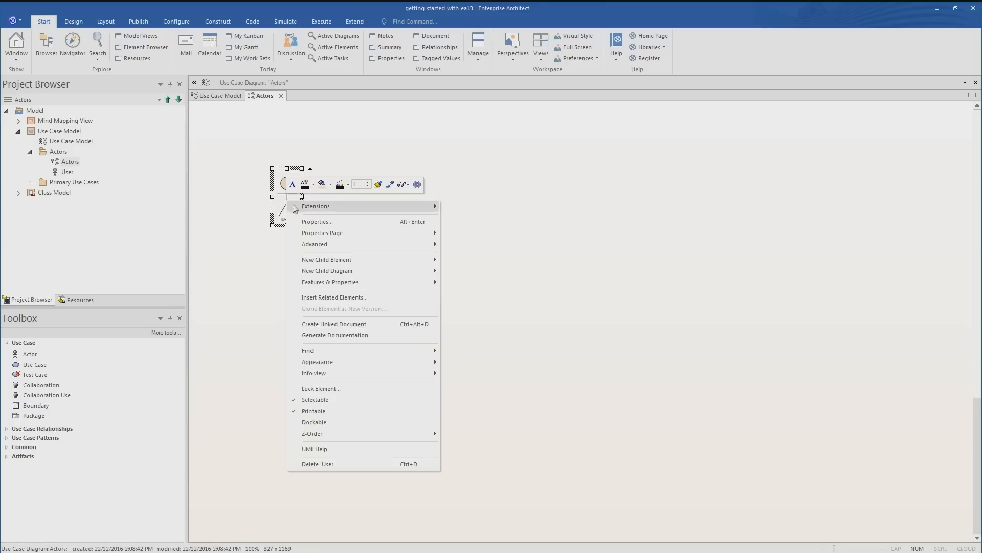
click(313, 221)
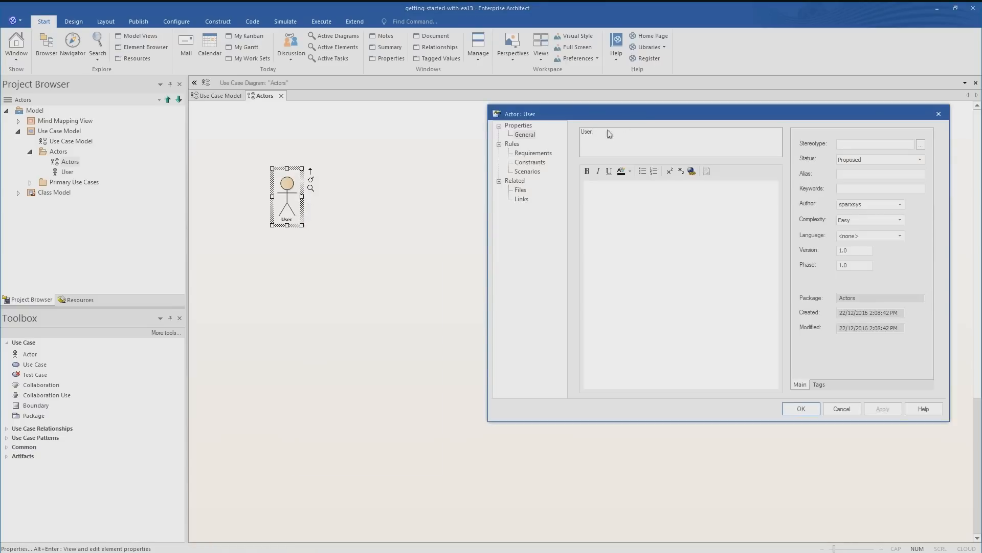
double_click(600, 134)
text(Bank Custome)
Give the actor the notes "The Bank Customer interacts with teller staff and the ATM to access their accounts." and the keywords "customer, service"
click(594, 190)
text(The Bank Customer interacts with teller staff and the ATM to access their accounts.)
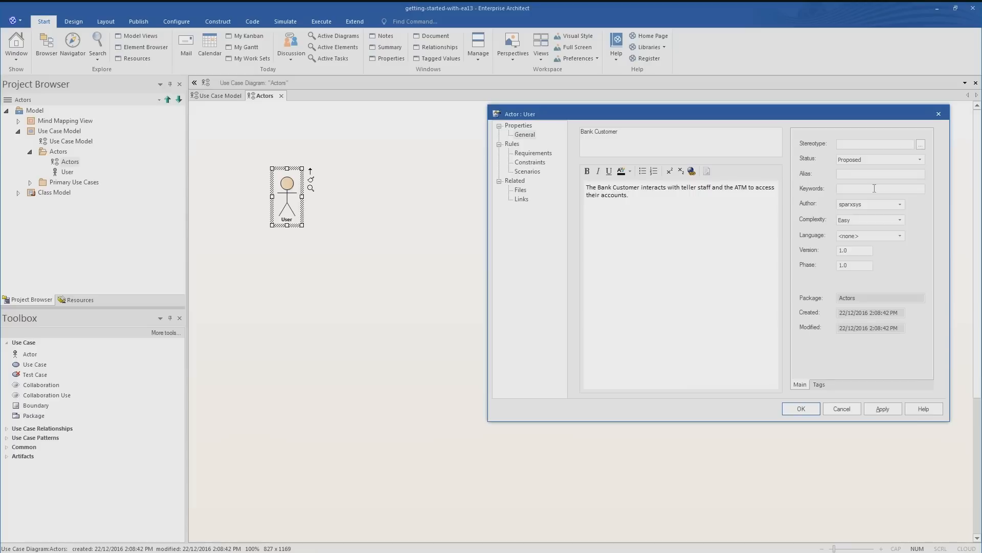
click(871, 189)
text(customer, service)
click(798, 409)
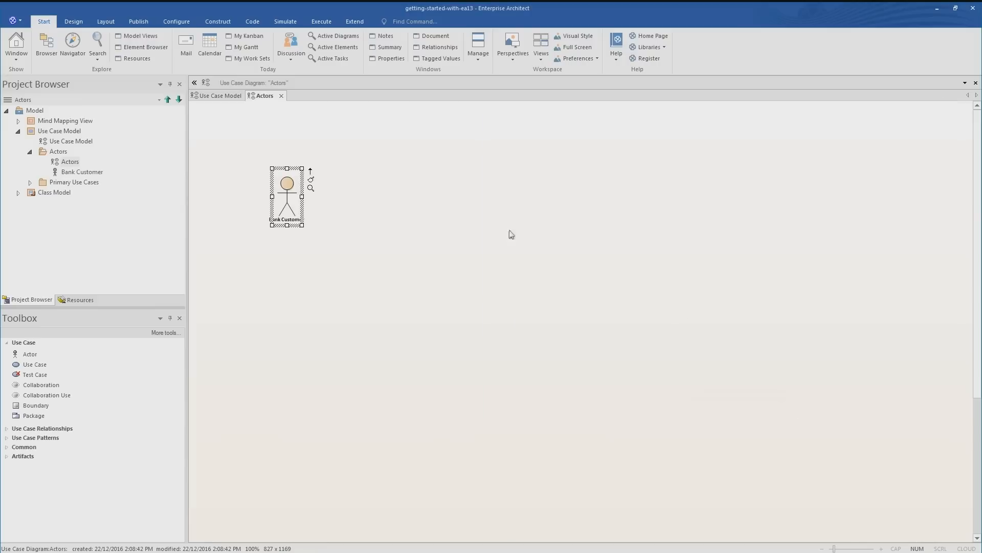
click(459, 184)
right_click(233, 120)
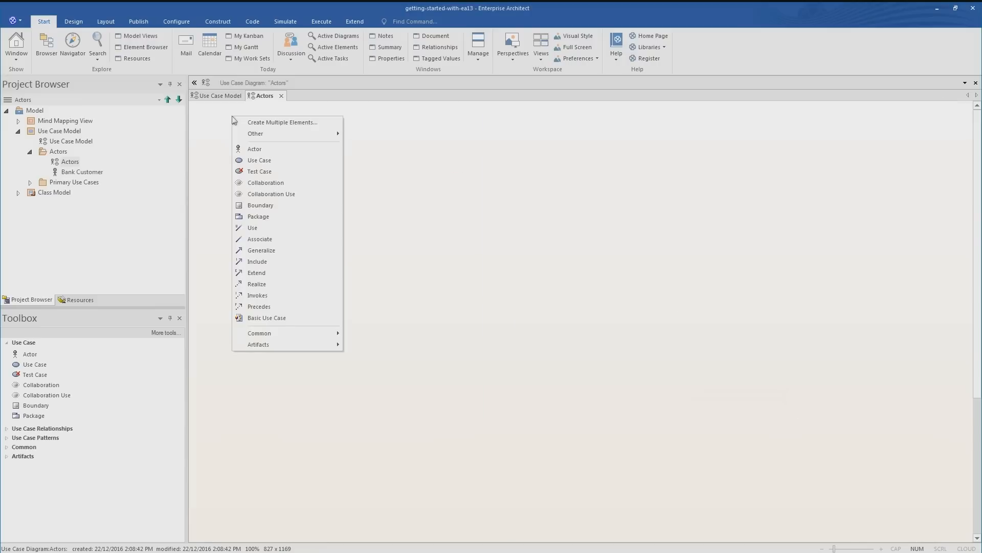
mouse_move(270, 336)
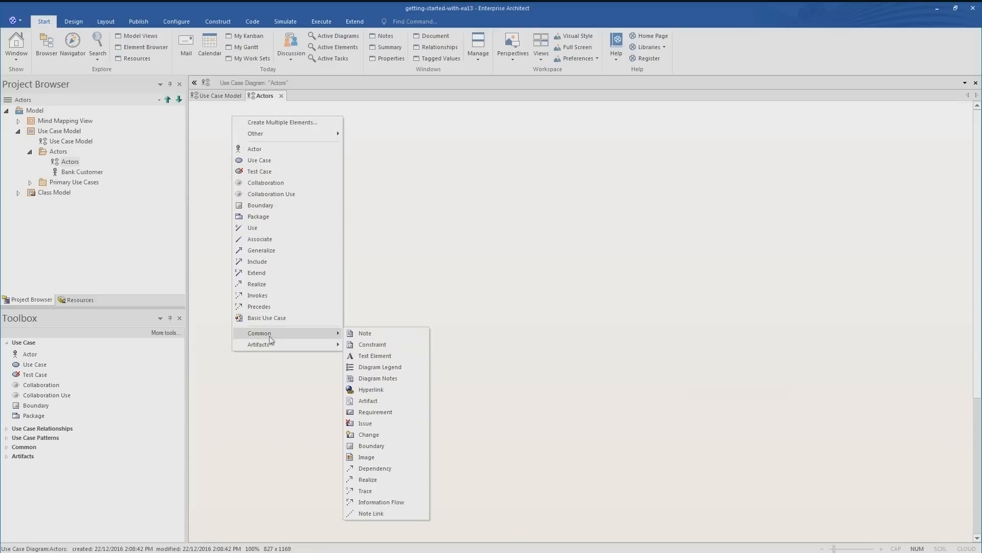
click(383, 357)
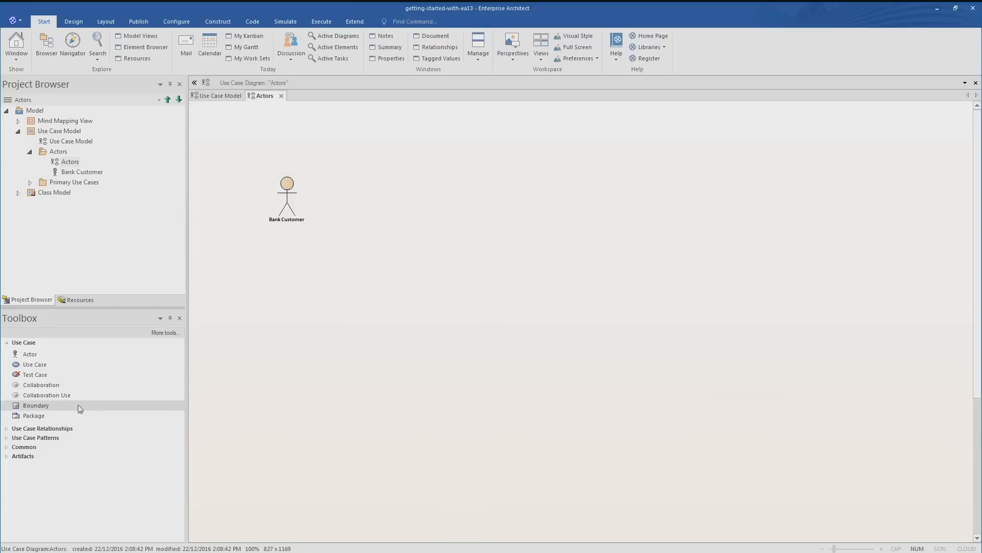
Place a common text element reading "Actors" above the Bank Customer actor in the diagram
click(13, 446)
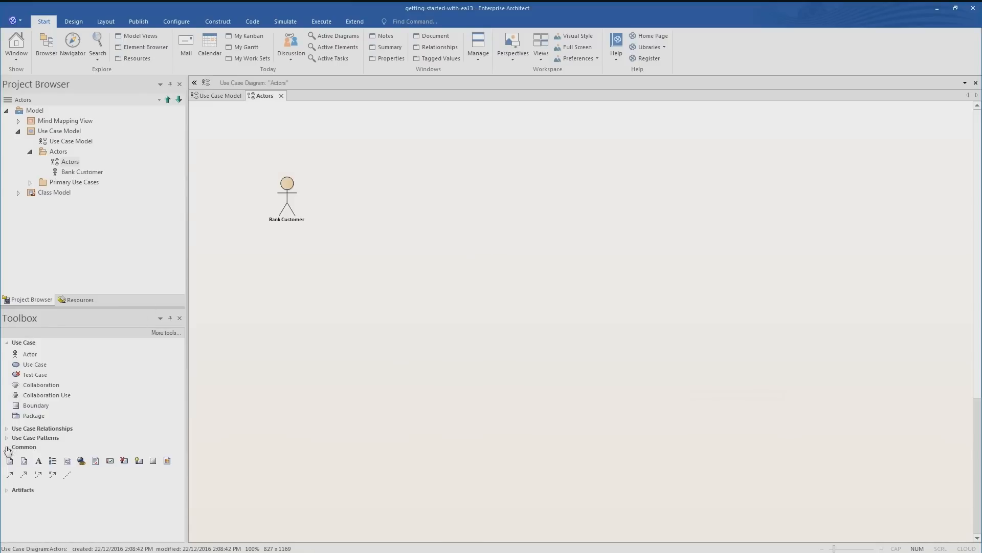
click(40, 461)
click(224, 119)
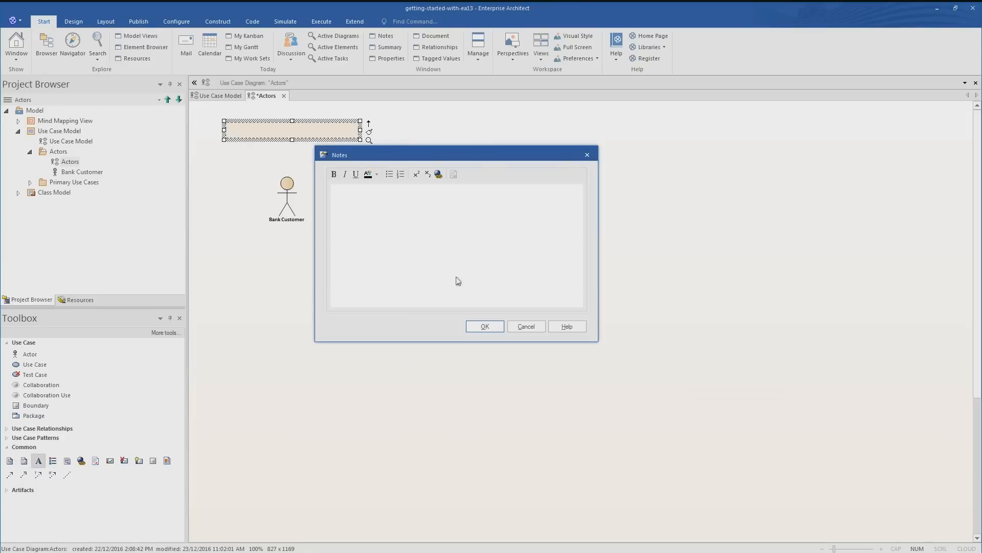
text(Actors)
click(469, 324)
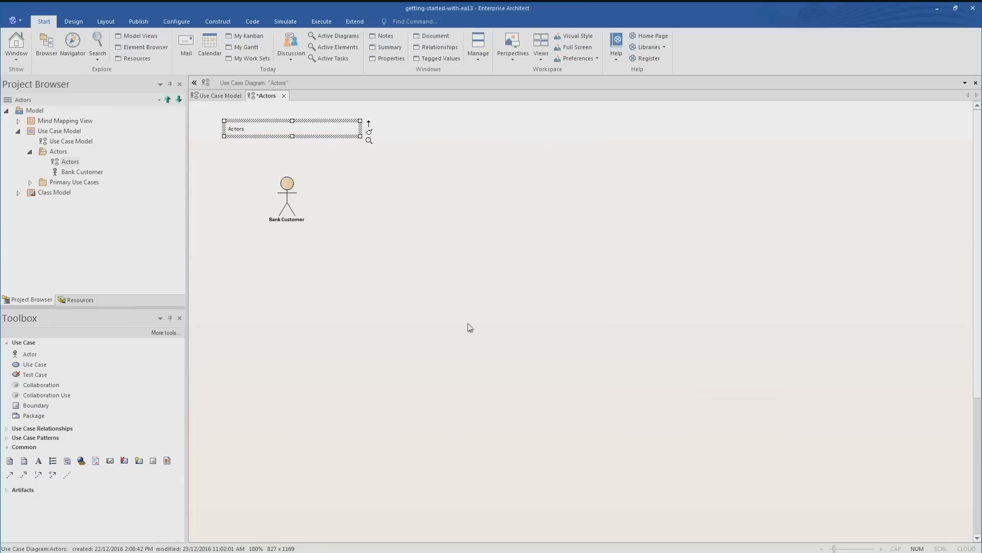
Apply the head-bold-16 style to the Actors text, move it into the diagram's upper-left corner, and save the diagram
click(106, 21)
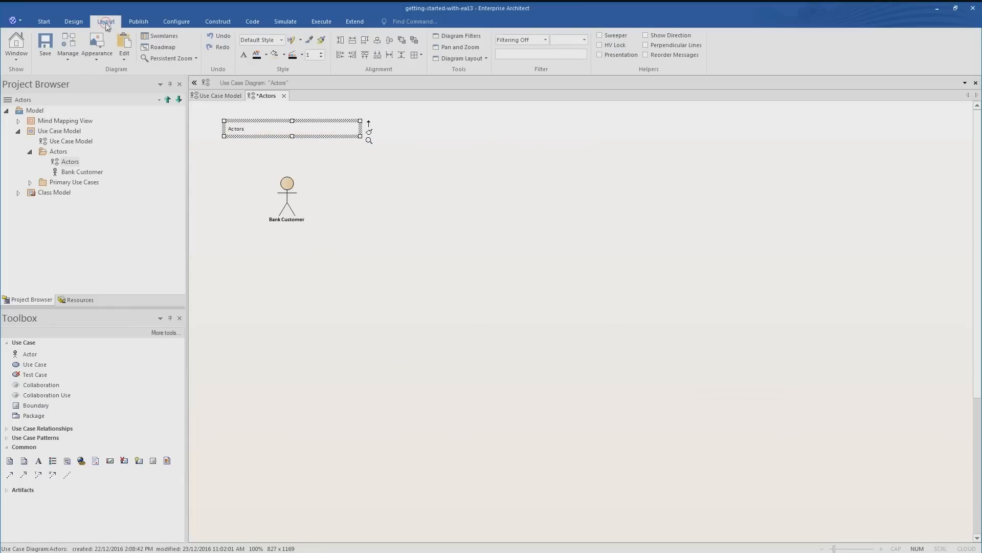
click(282, 40)
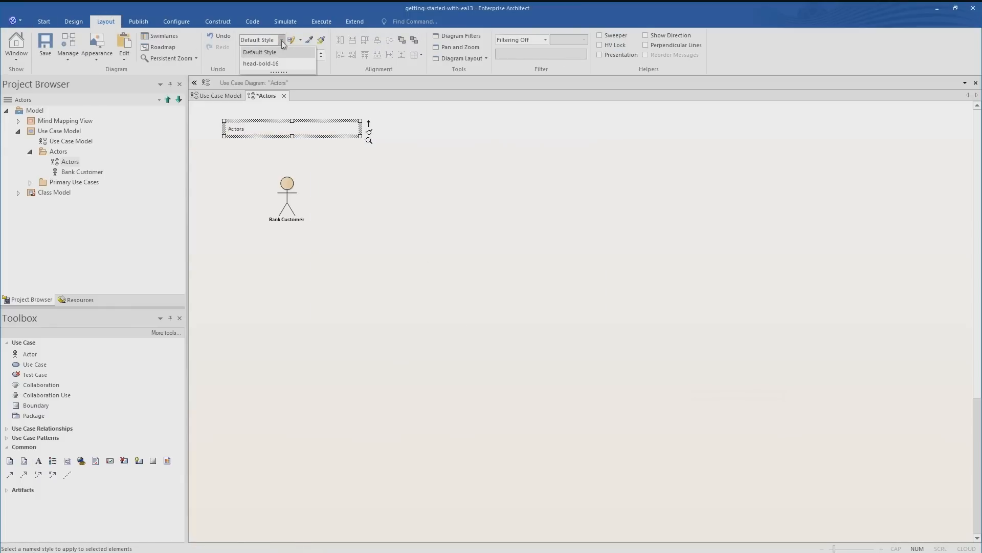
click(277, 64)
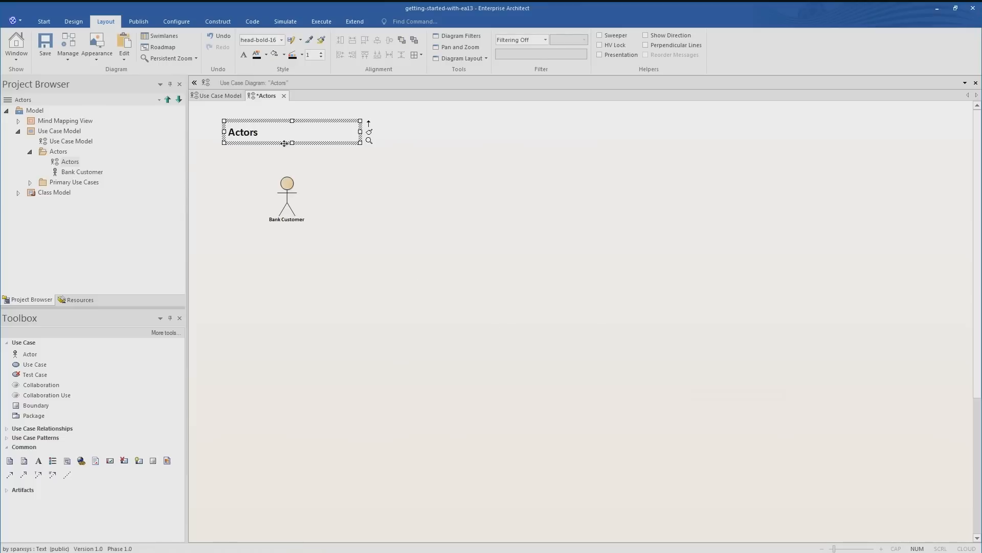
drag(284, 144, 252, 127)
click(341, 147)
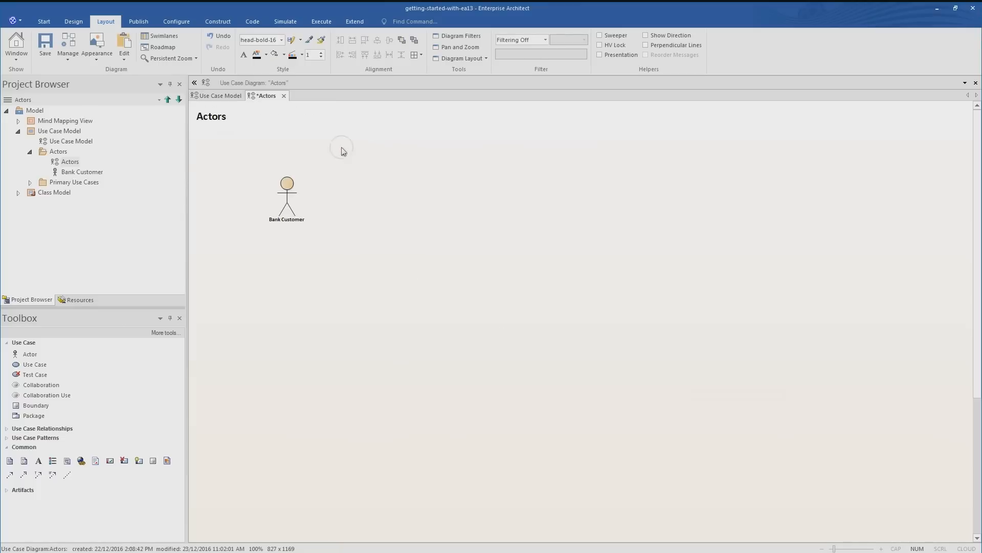
key(ctrl+s)
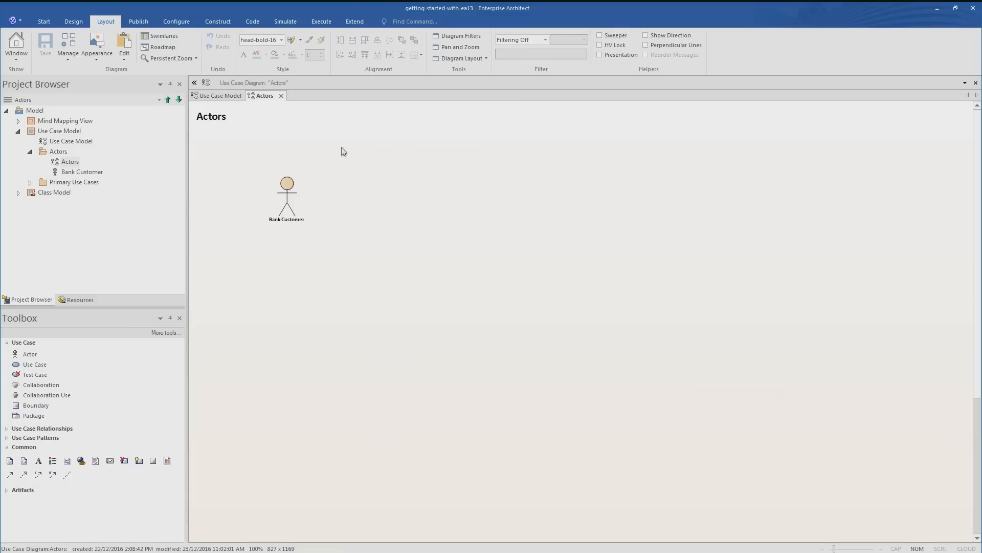
Add a second actor named Teller beside Bank Customer in the Actors diagram
drag(28, 355, 281, 355)
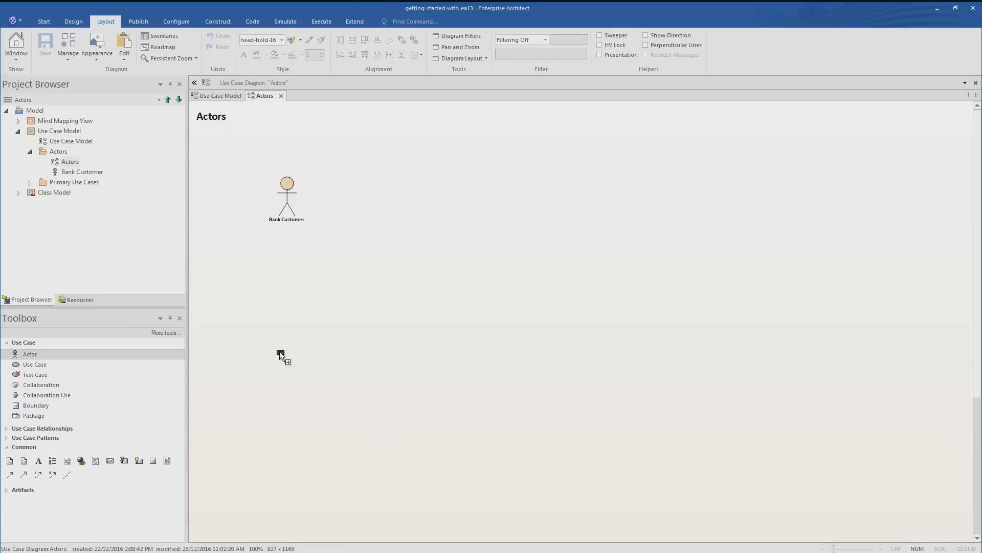
drag(364, 187, 364, 187)
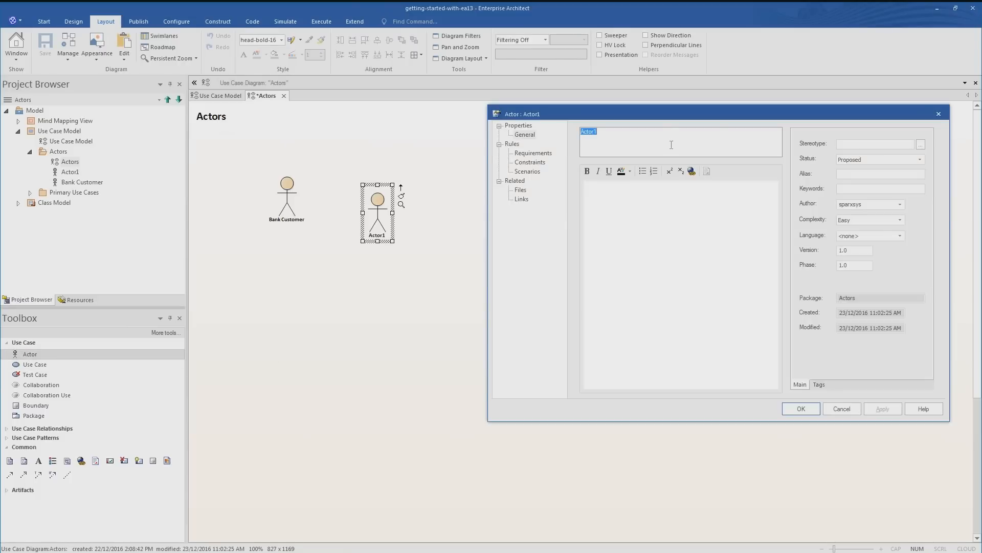
text(Teller)
click(802, 408)
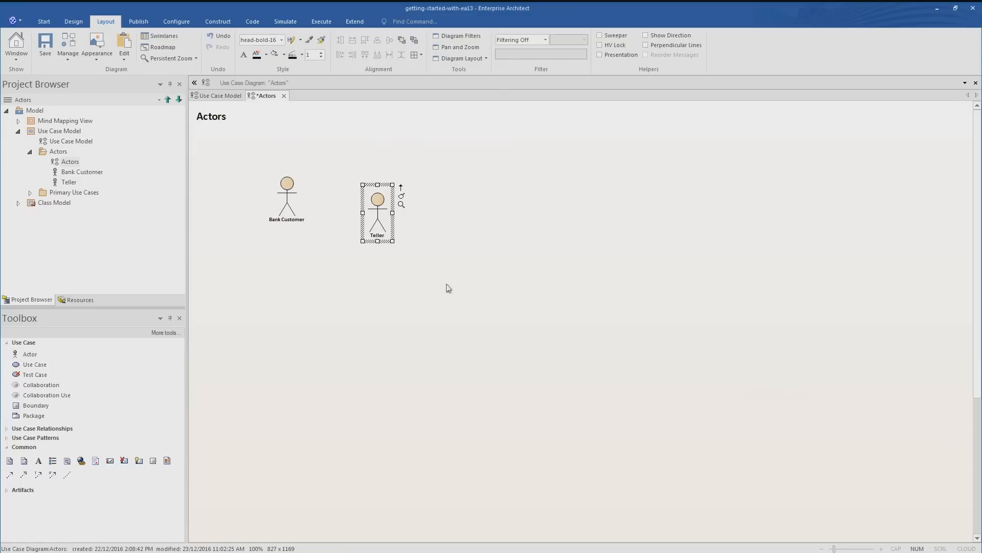
Align the Bank Customer and Teller actors in a level row, move both closer beneath the Actors heading, and save the diagram
drag(456, 285, 244, 174)
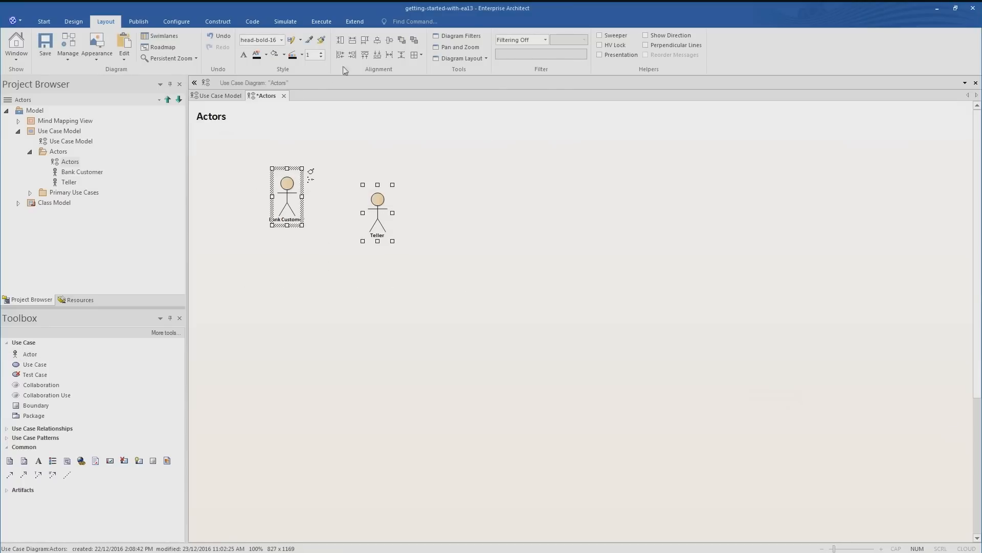
click(378, 55)
drag(294, 199, 251, 177)
click(417, 209)
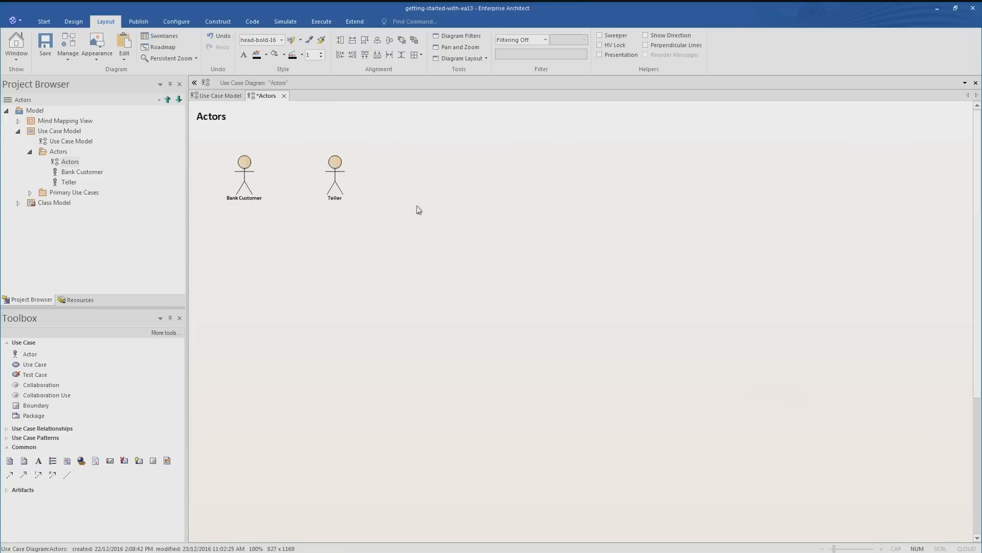
key(ctrl+s)
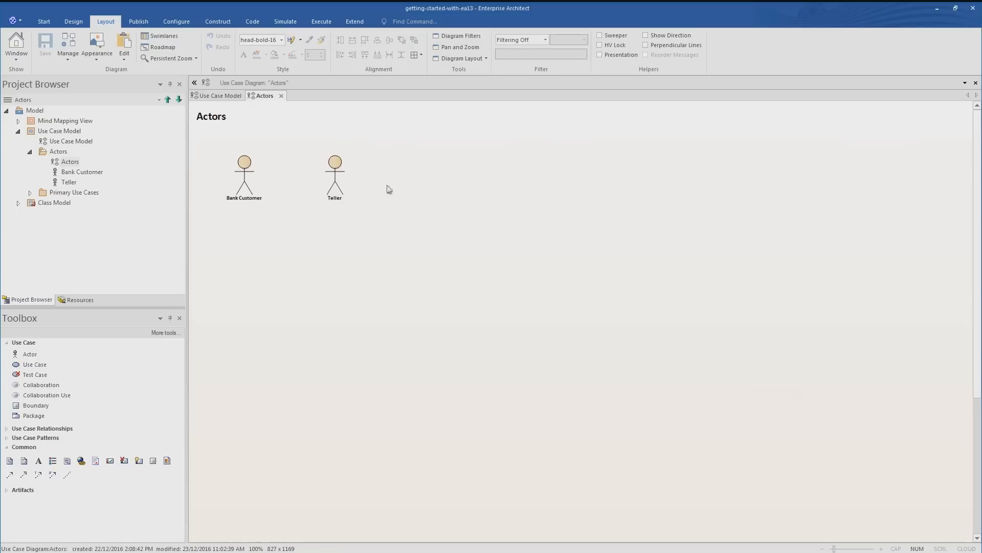
Close the Actors diagram and open the Primary Use Cases diagram from its package in the Use Case Model diagram
click(280, 97)
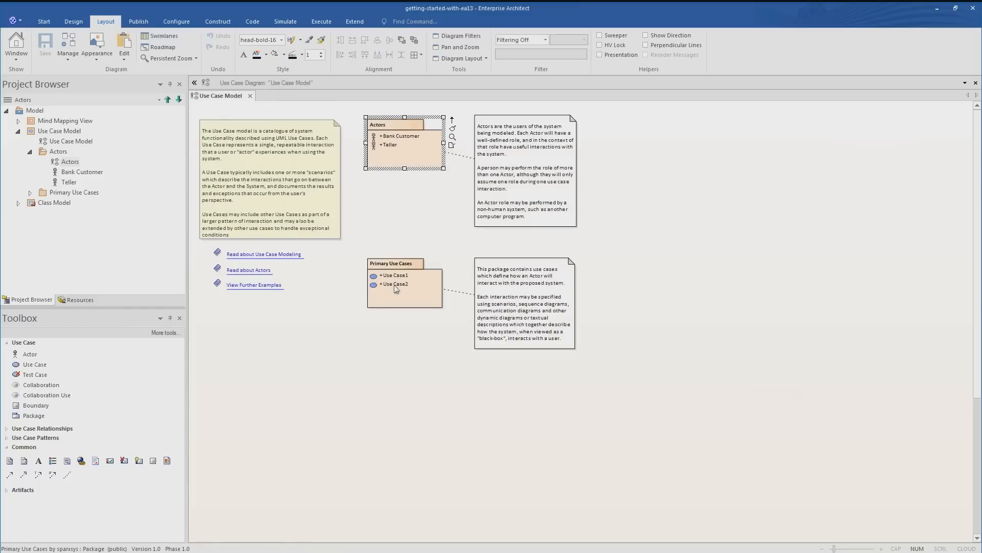
click(409, 295)
double_click(408, 294)
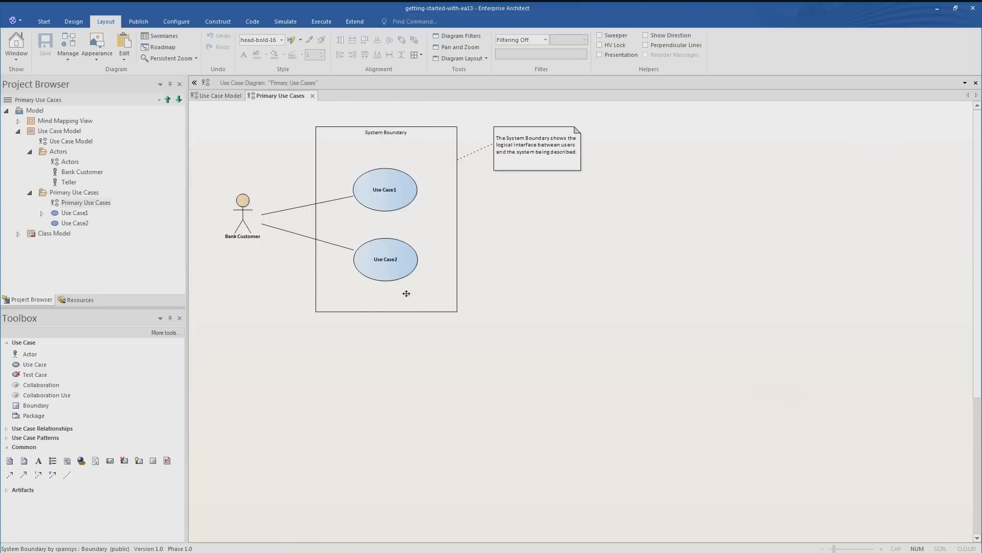
Rename the system boundary in the Primary Use Cases diagram to "Banking System"
click(393, 133)
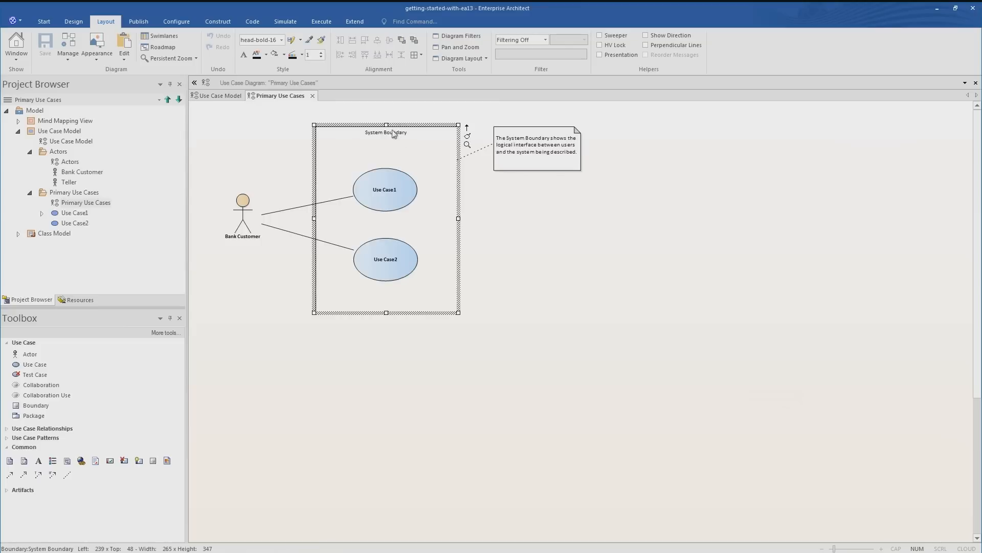
right_click(393, 133)
click(411, 153)
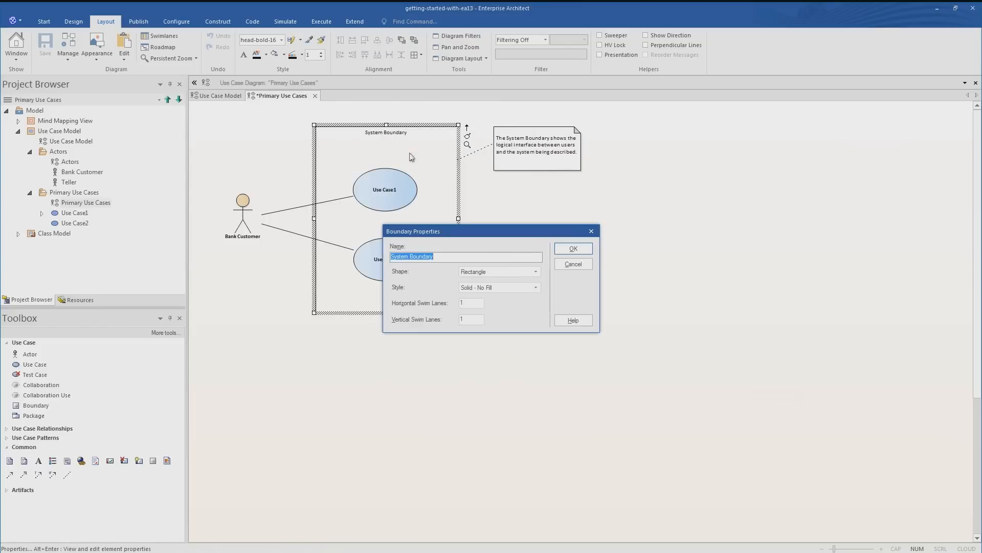
text(Banking System)
click(563, 248)
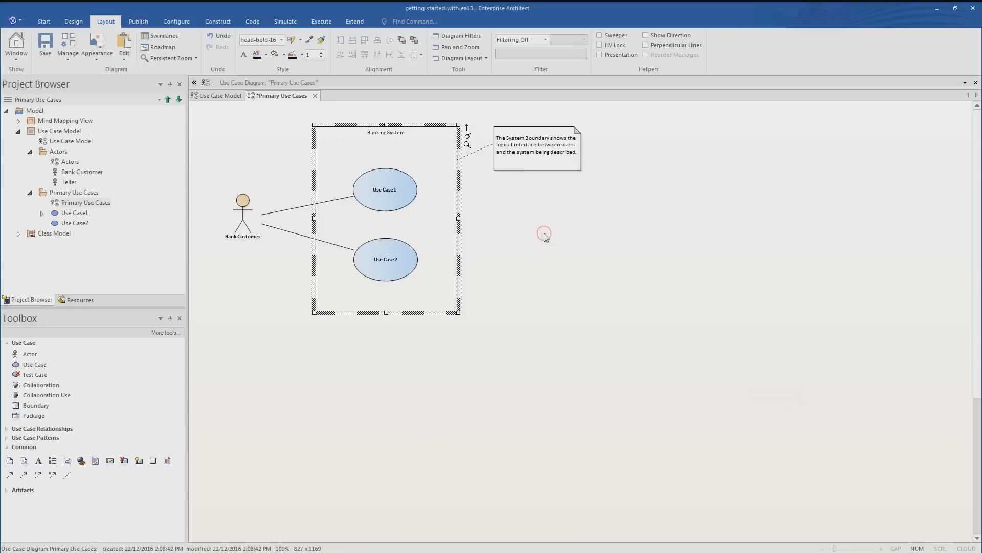
click(546, 237)
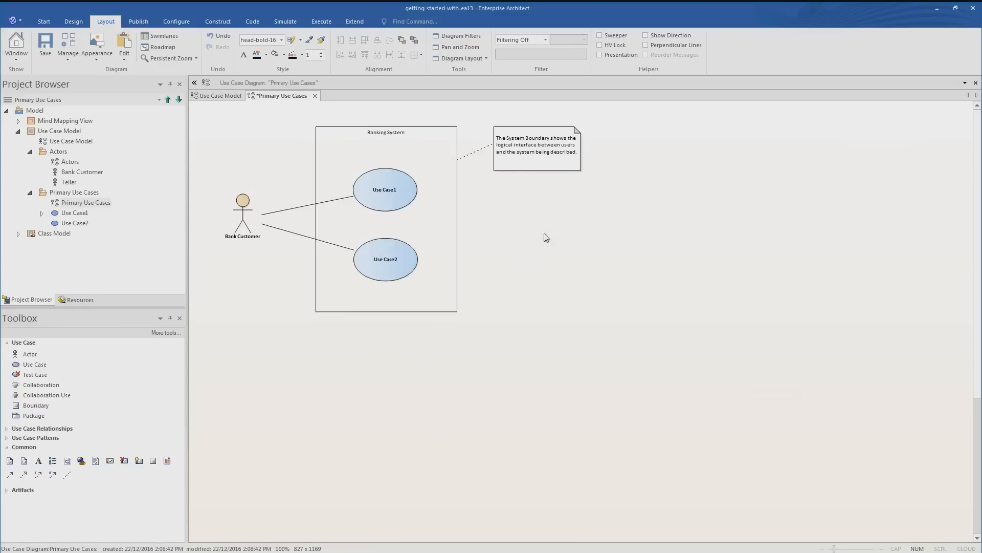
Rename the upper use case, Use Case1, to "Withdraw"
click(380, 193)
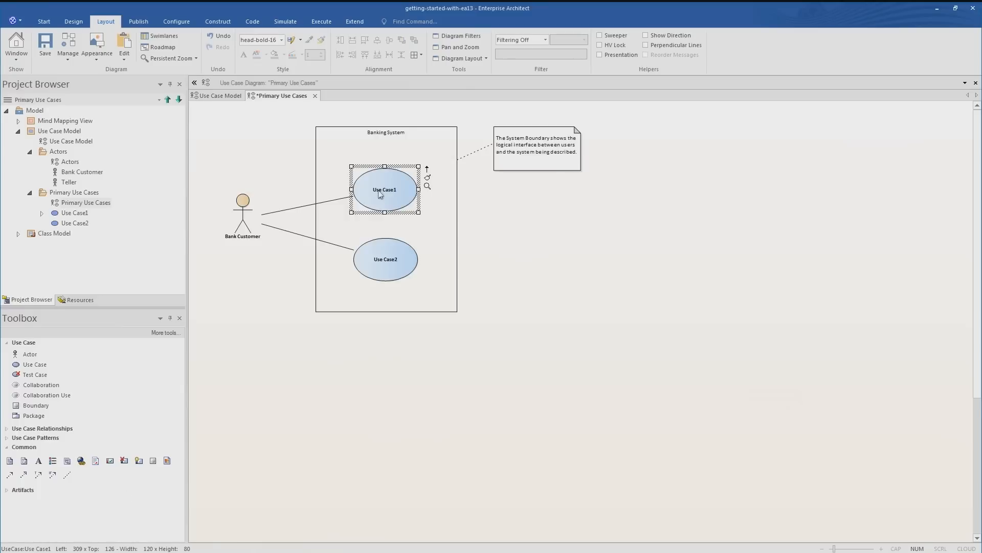
right_click(380, 193)
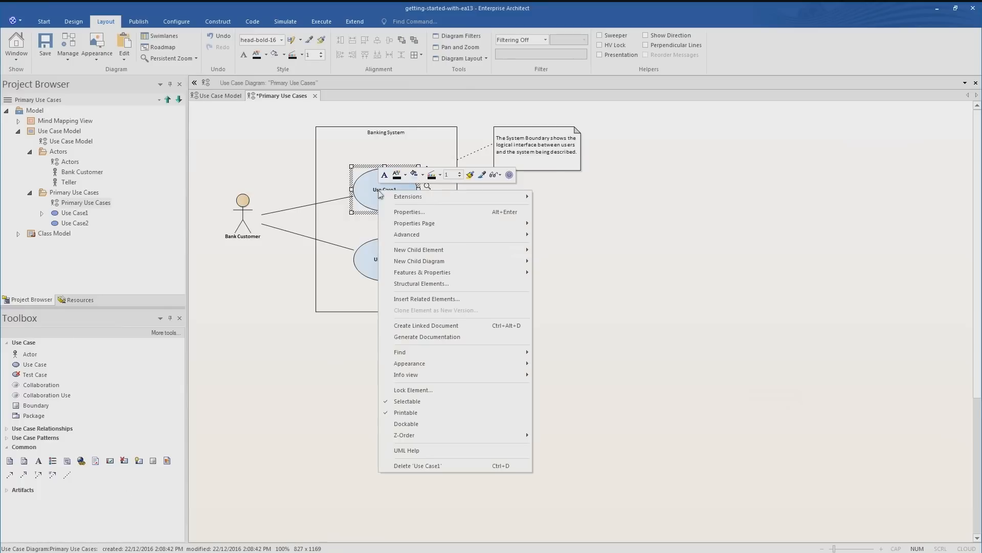
click(405, 214)
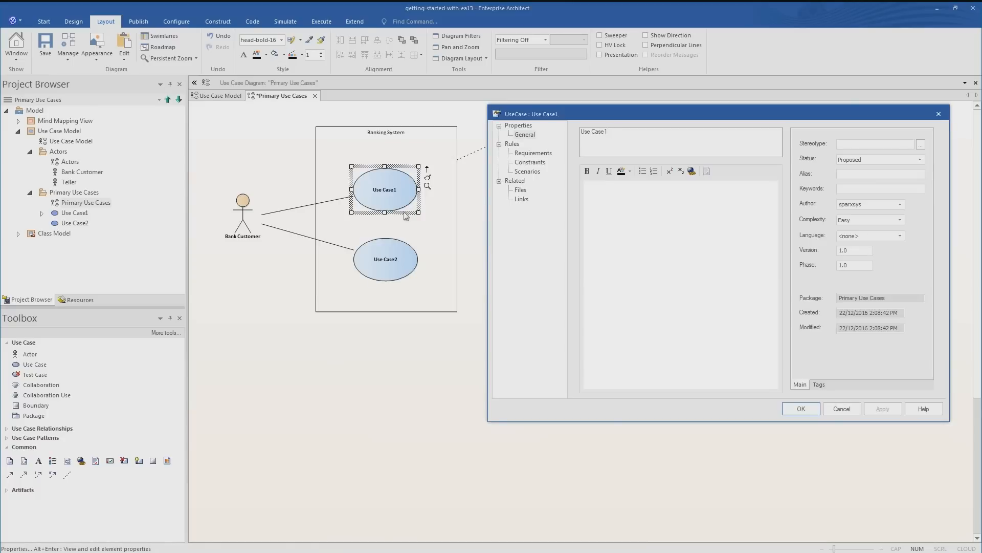
drag(634, 136, 535, 131)
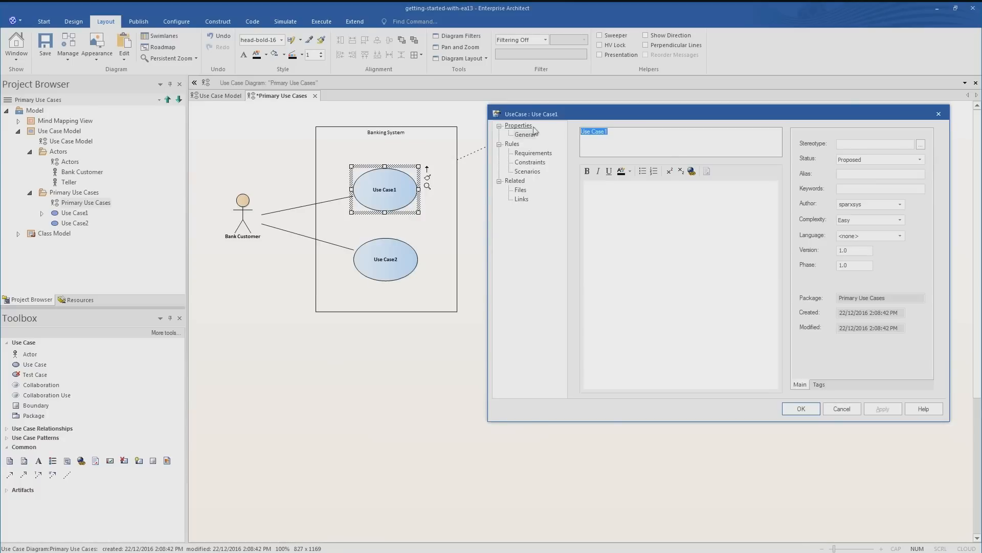
text(Withdraw)
click(803, 407)
Rename the lower use case, Use Case2, to "Deposit"
click(376, 266)
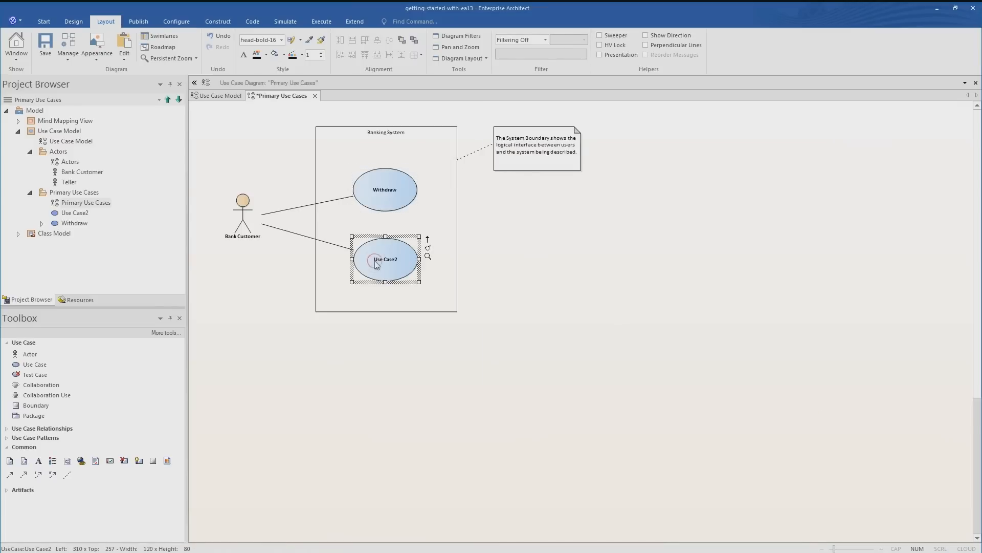
right_click(376, 260)
click(409, 285)
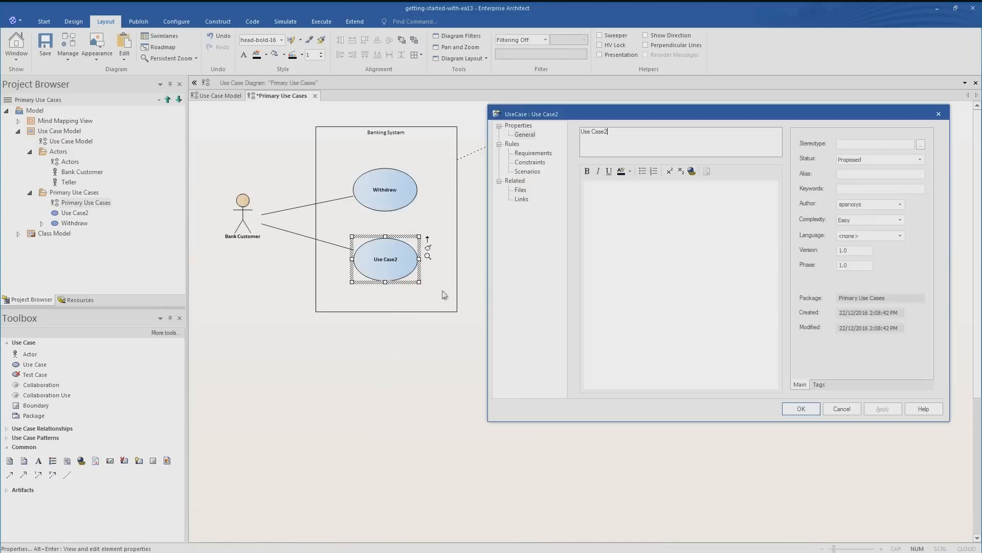
triple_click(625, 134)
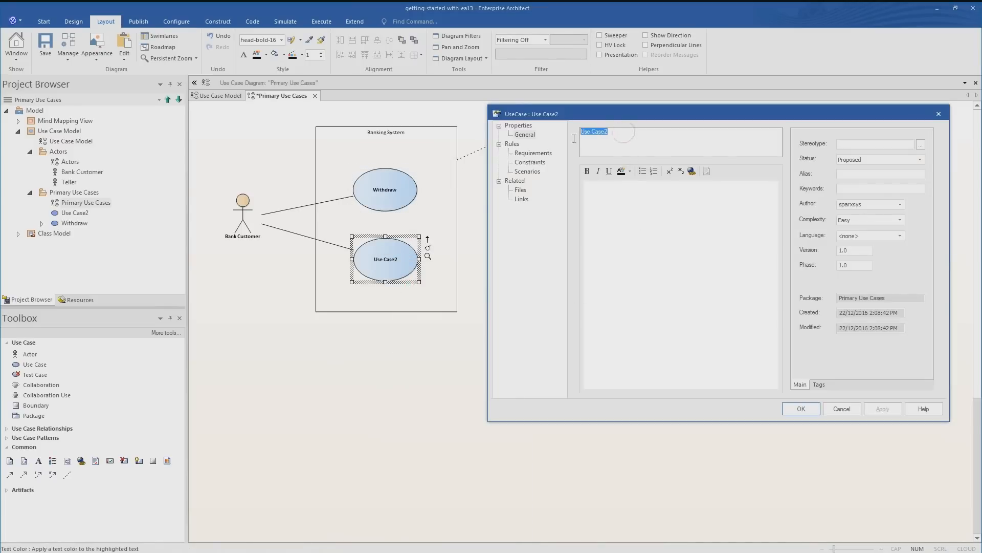
text(Deposit)
click(806, 411)
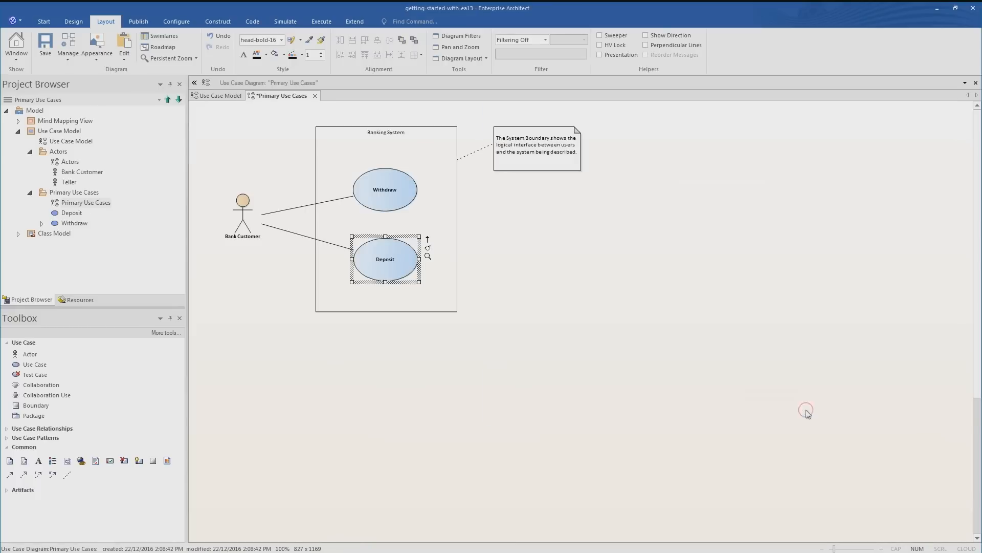
Extend the Banking System boundary downward and add a use case named "Check Balance" inside it below Deposit
click(386, 312)
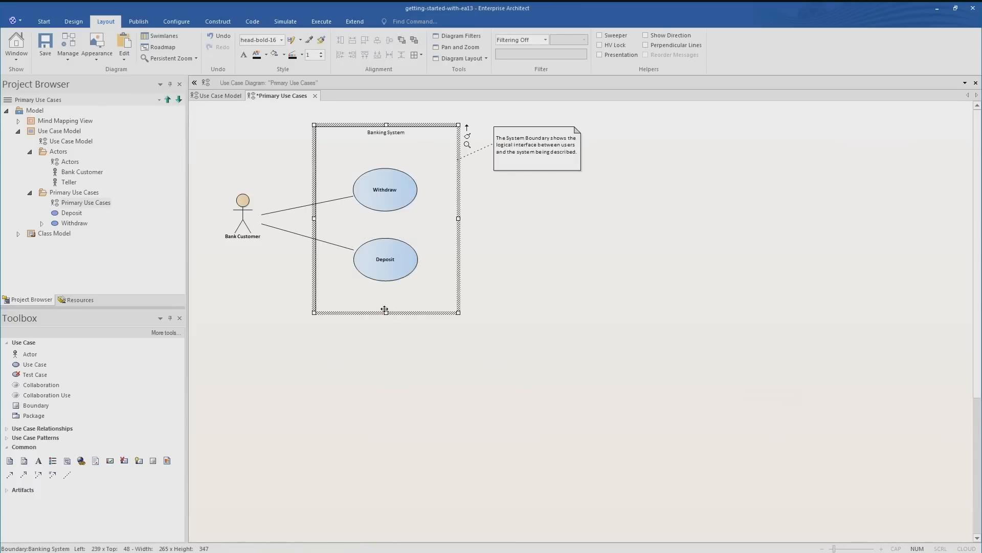
drag(386, 314, 386, 376)
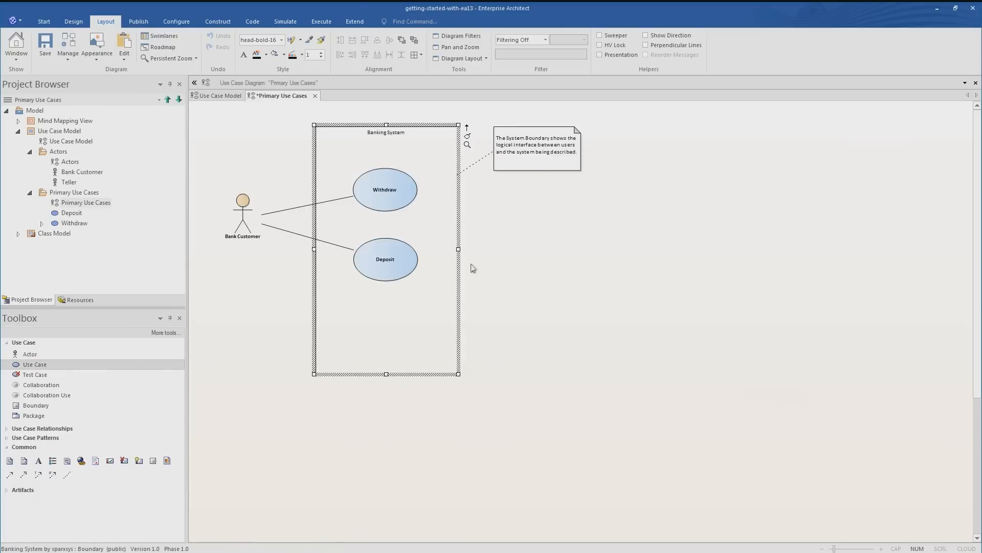
click(384, 319)
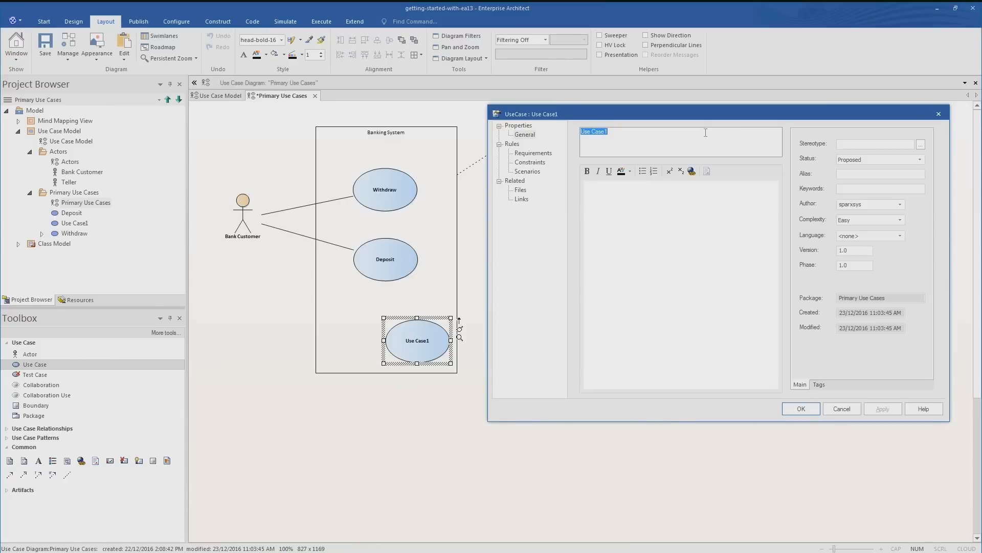
text(Check Balance)
click(806, 411)
Connect the Bank Customer actor to the Check Balance use case with an association
click(240, 217)
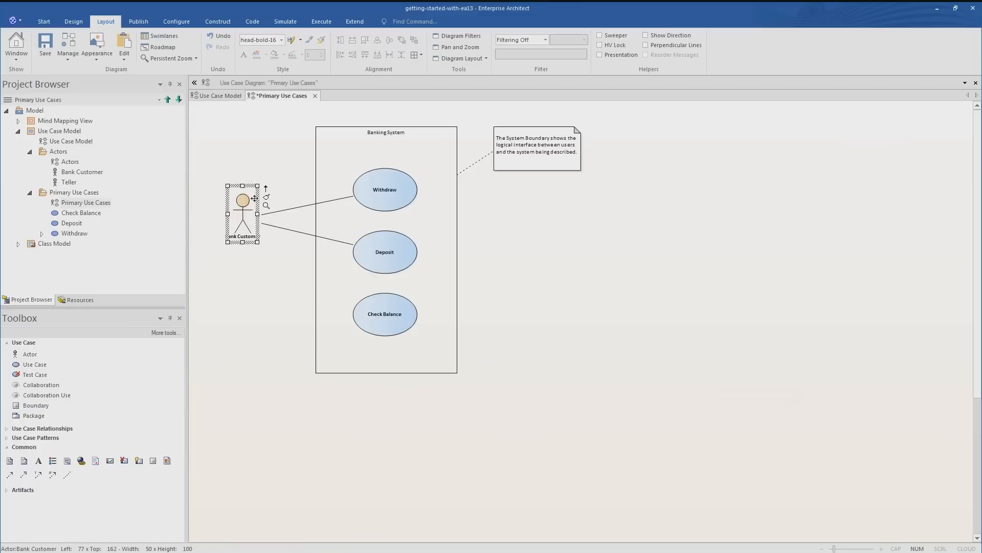
drag(266, 190, 386, 321)
click(484, 330)
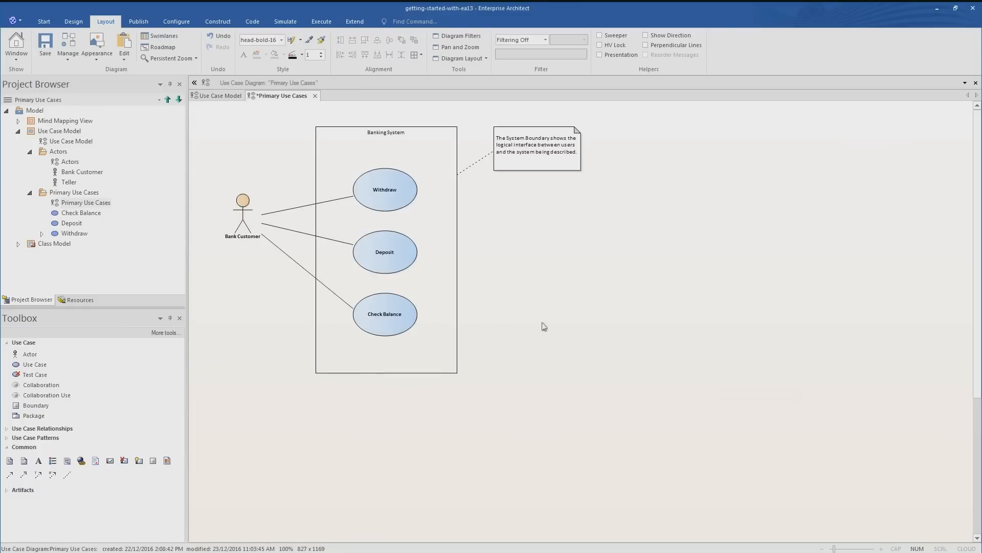
Select all elements of the Primary Use Cases diagram and move them down together to make room for a heading
drag(686, 402, 227, 119)
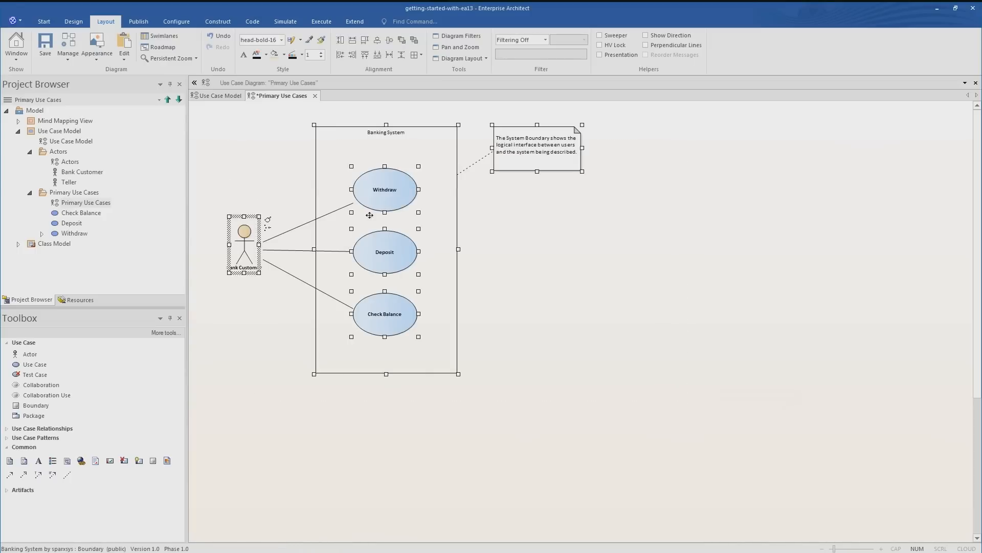
drag(370, 215, 386, 275)
click(258, 117)
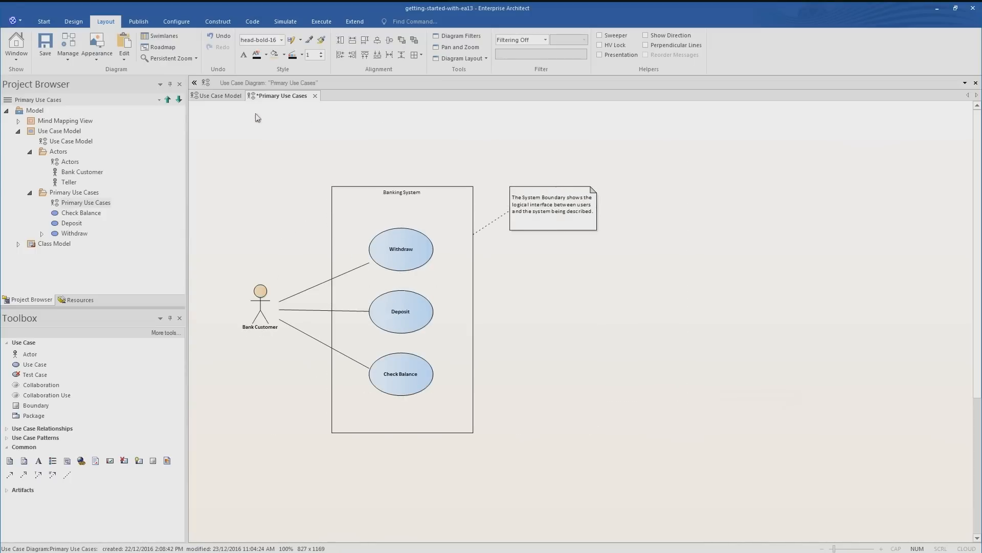
Add a common text element reading "Banking Primary Use Case Examples" above the Banking System boundary
right_click(257, 118)
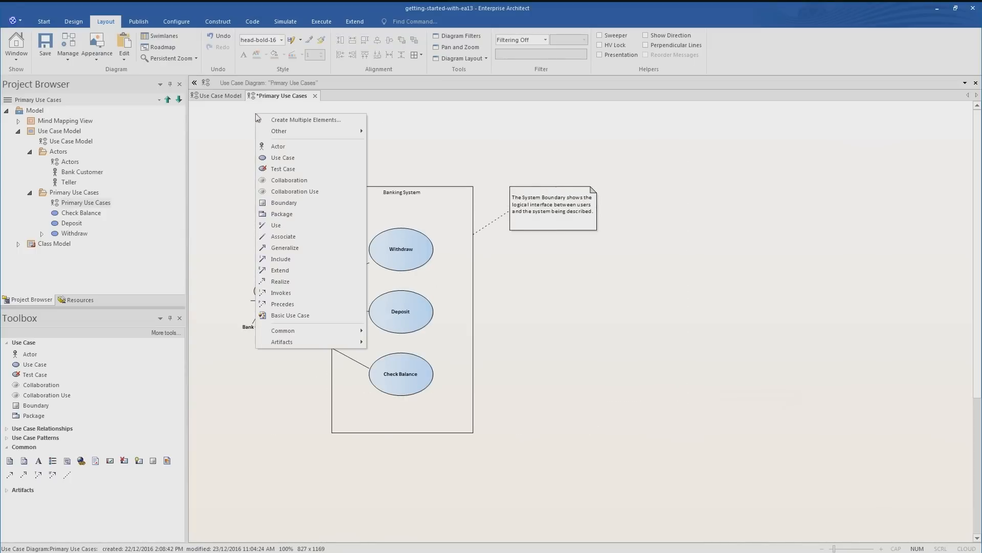
mouse_move(327, 336)
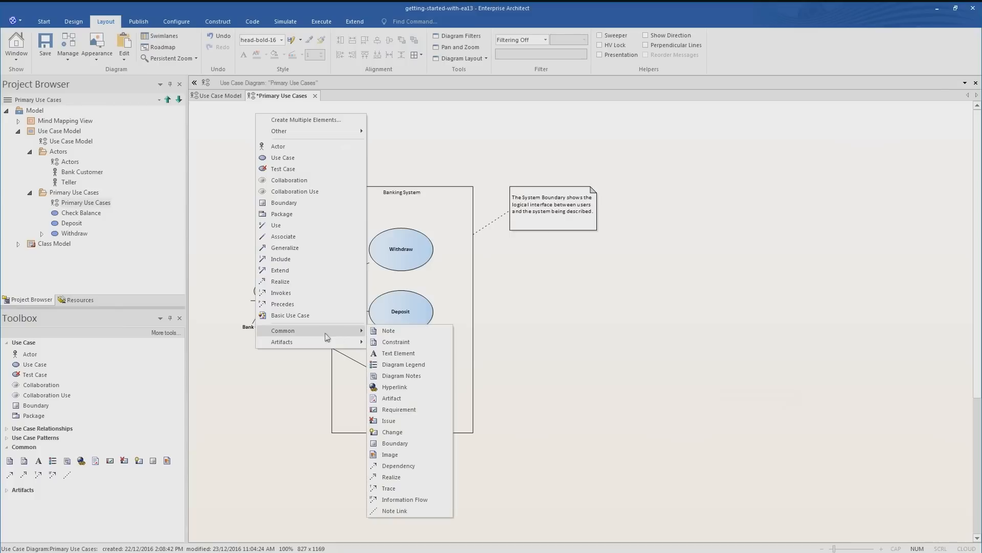
click(406, 356)
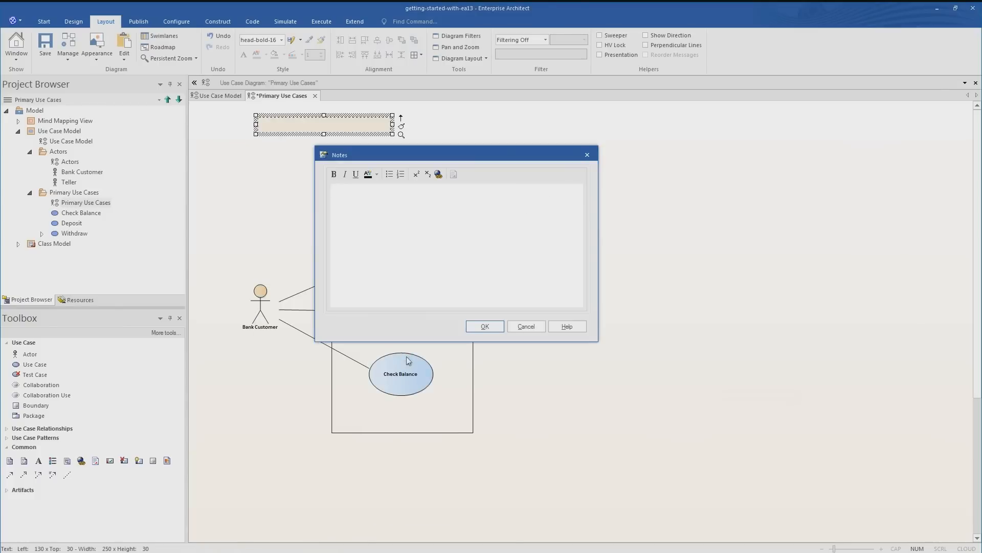
text(Banking Primary Use Case)
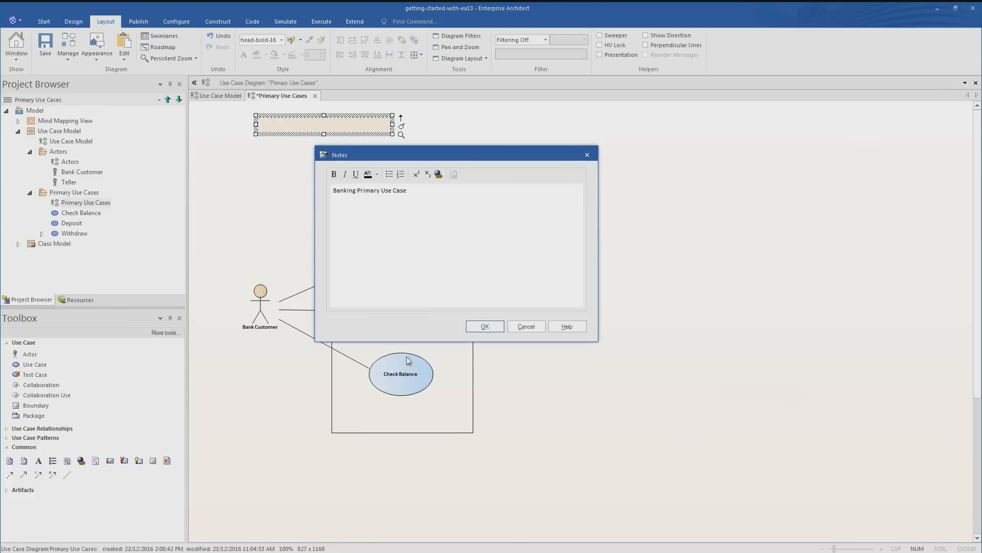
text( Examples)
click(485, 326)
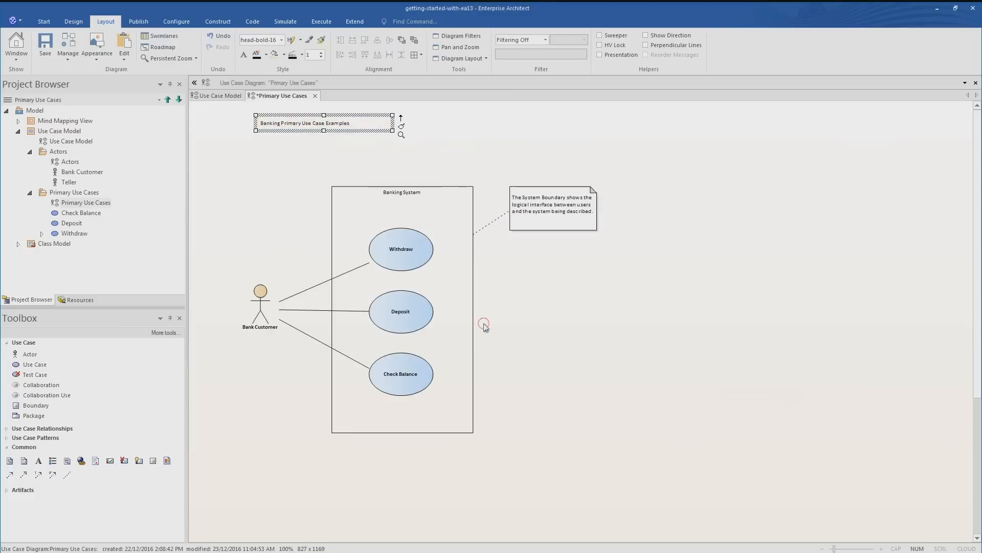
Apply the head-bold-16 style to the heading text, place it in the diagram's upper-left corner, and save the diagram
click(281, 40)
click(278, 62)
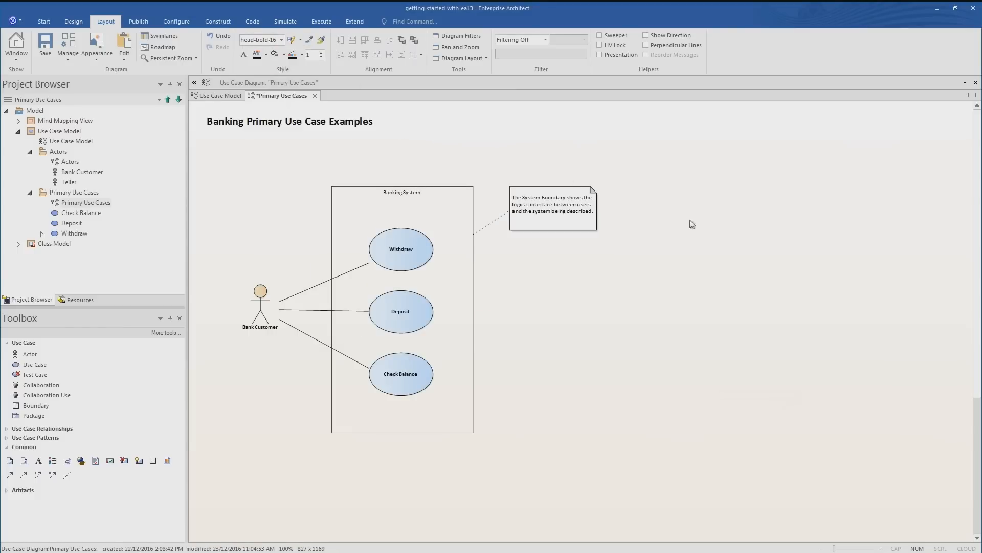
key(ctrl+s)
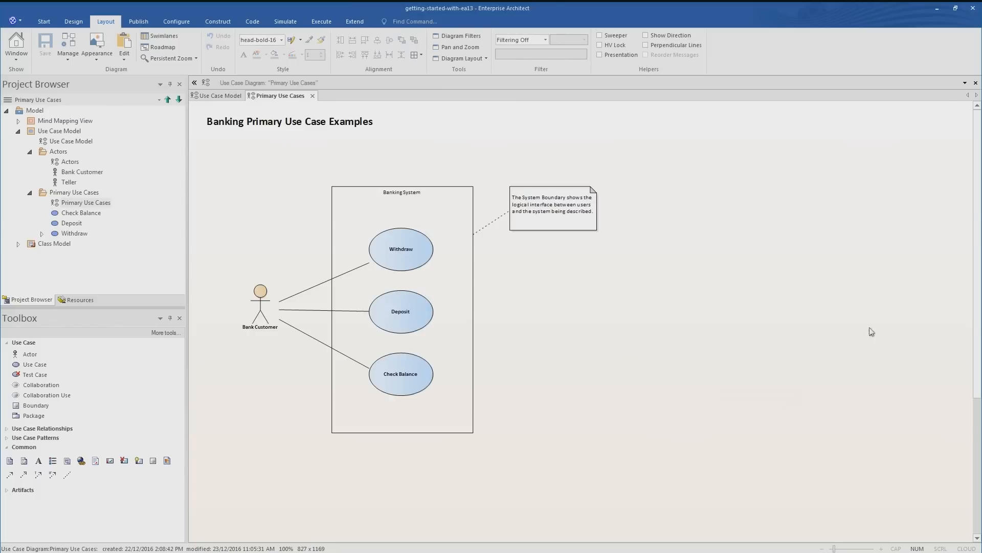
Locate the diagram's Bank Customer actor in the Project Browser and select it there
click(262, 309)
right_click(263, 310)
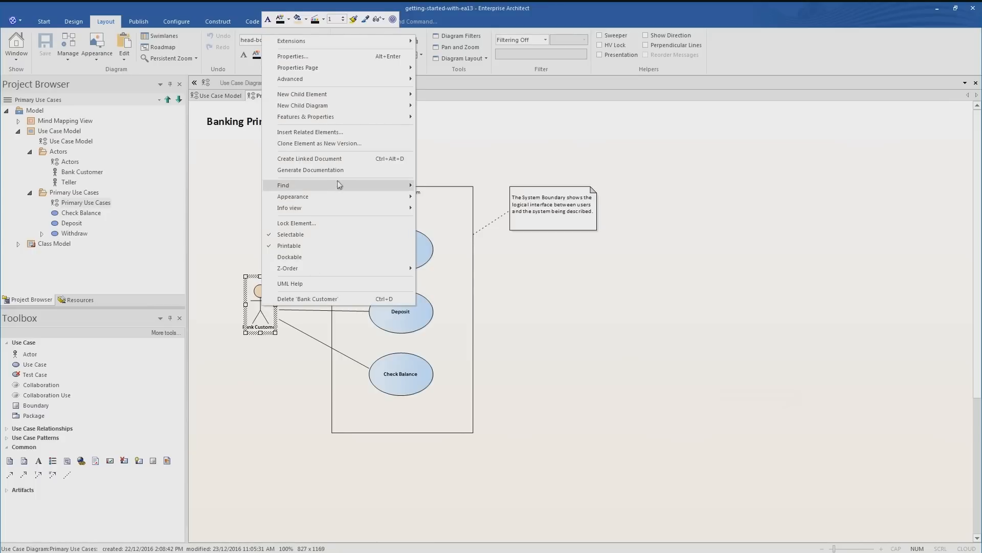
mouse_move(341, 187)
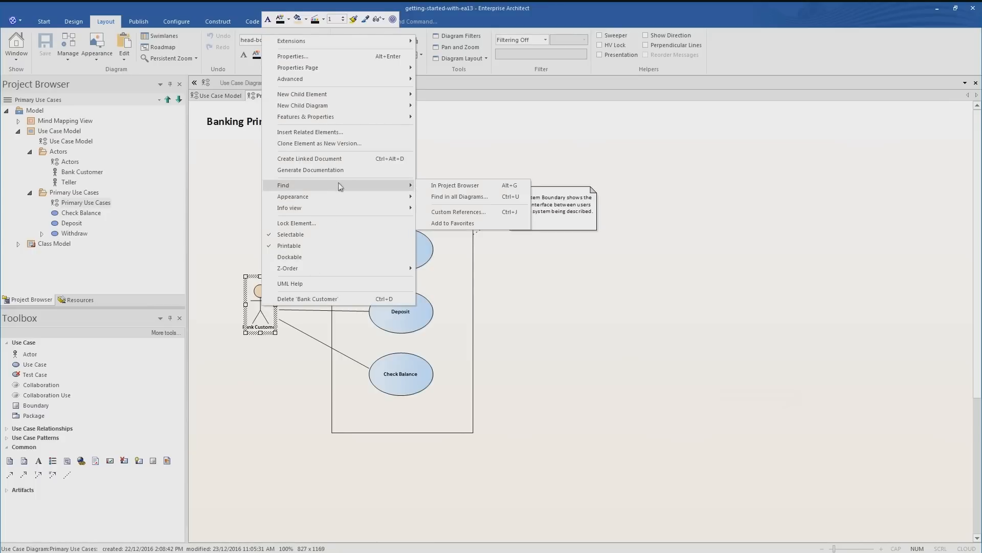
click(458, 187)
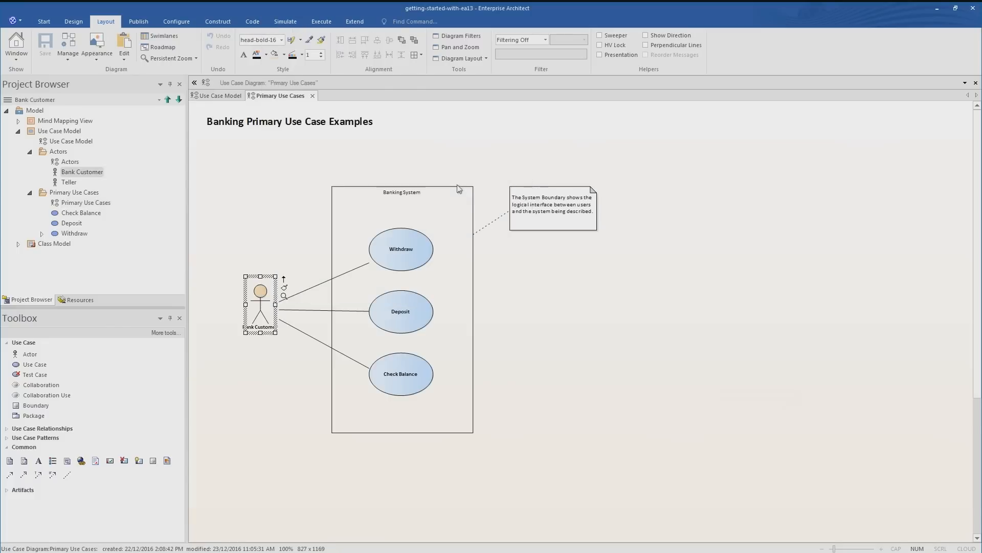
click(70, 173)
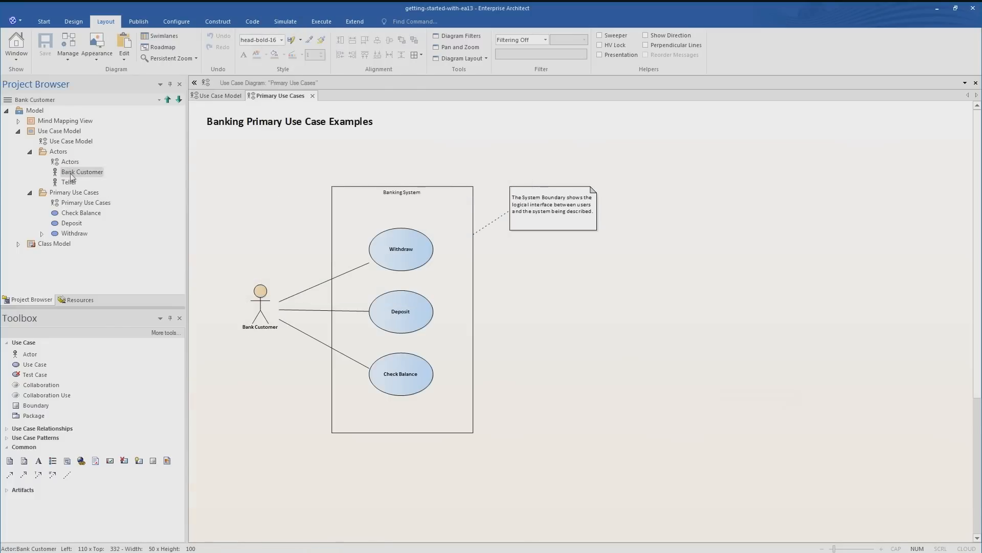
Find all diagrams that use the Bank Customer actor and view it in Actors, Primary Use Cases and the Use Case1 sequence diagram
right_click(73, 174)
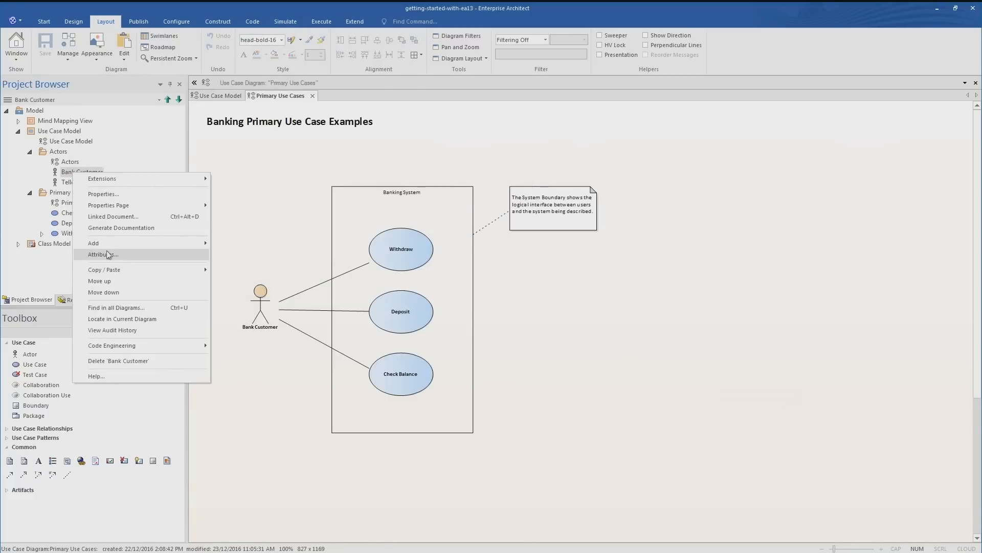
click(125, 308)
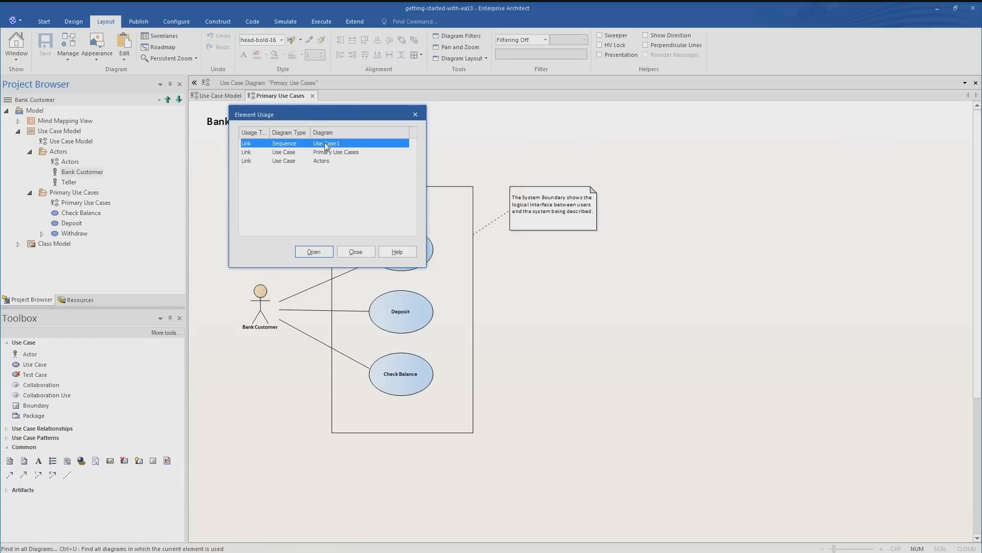
double_click(321, 162)
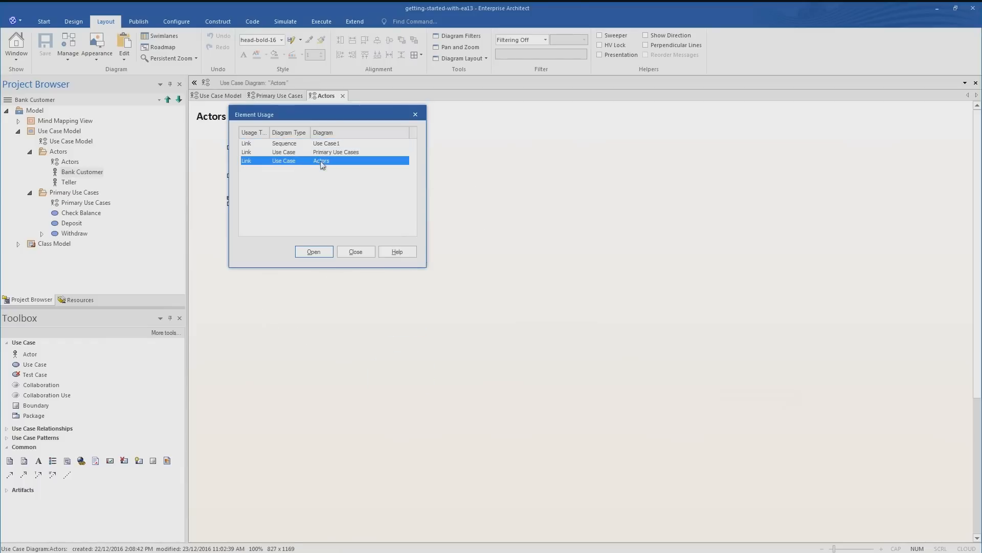
drag(345, 112, 757, 133)
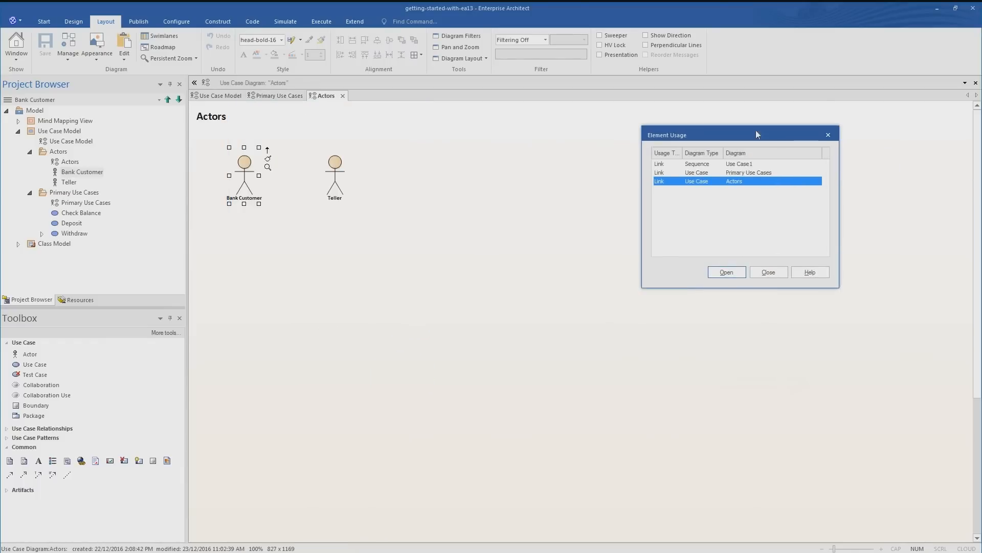
double_click(700, 173)
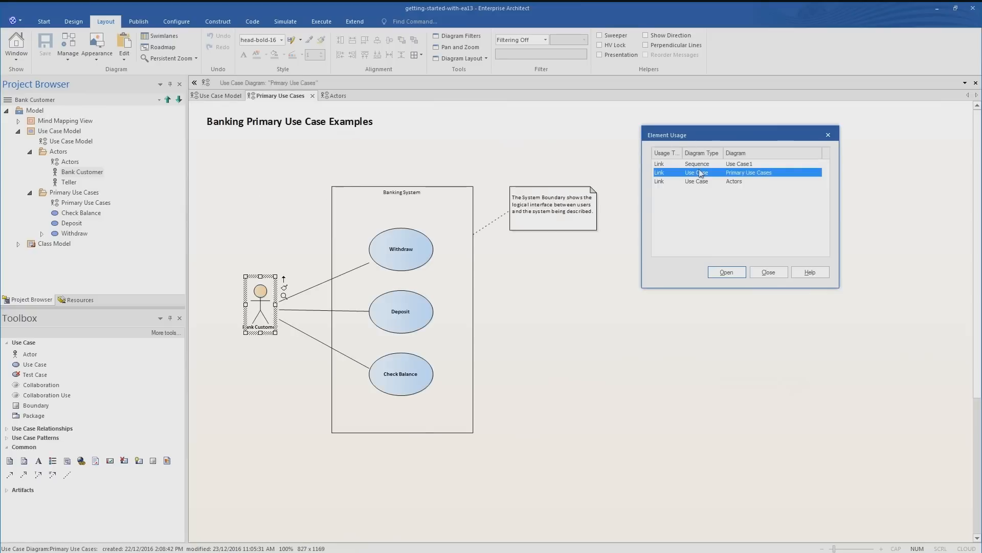
double_click(697, 165)
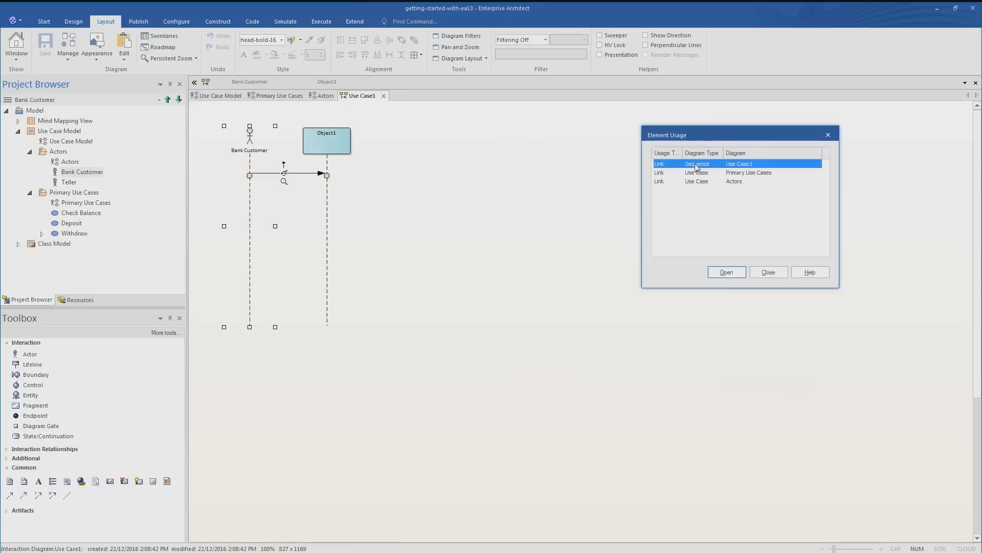
click(765, 274)
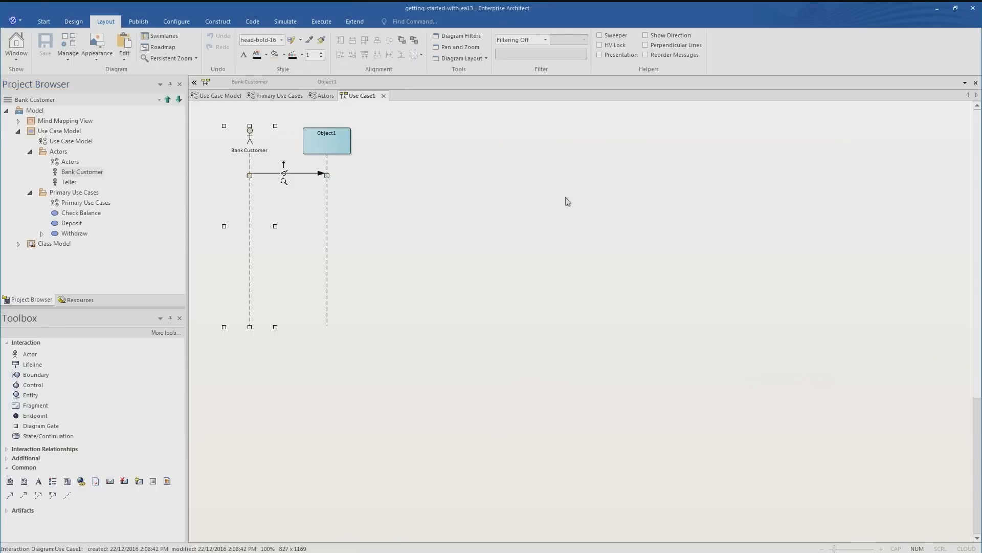
Close all open diagrams and collapse the Use Case Model package in the Project Browser
click(517, 195)
click(383, 96)
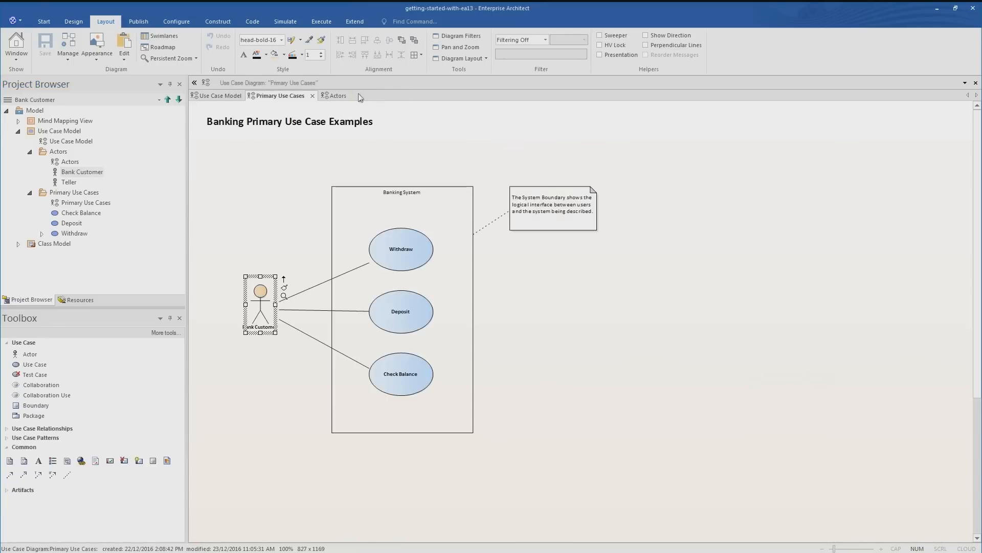
click(338, 96)
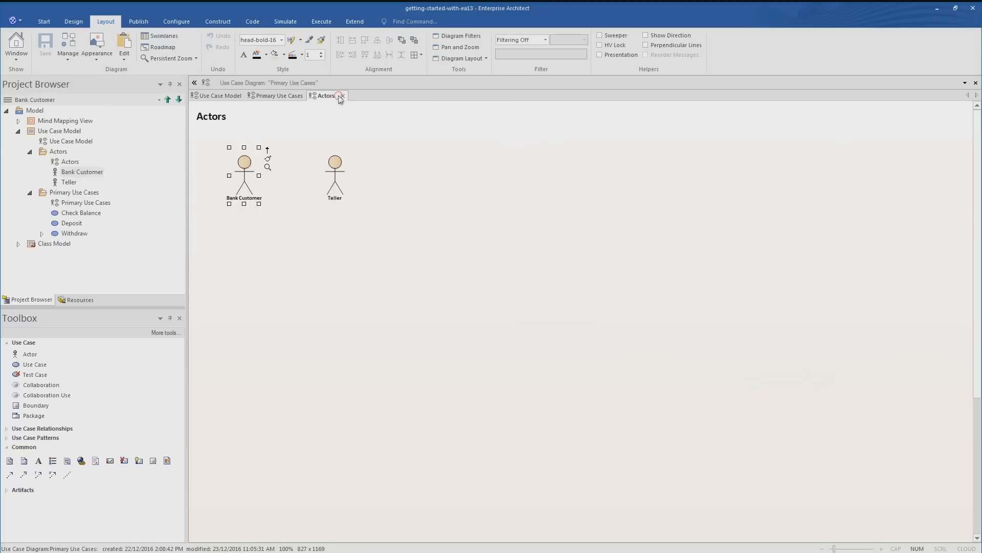
click(343, 95)
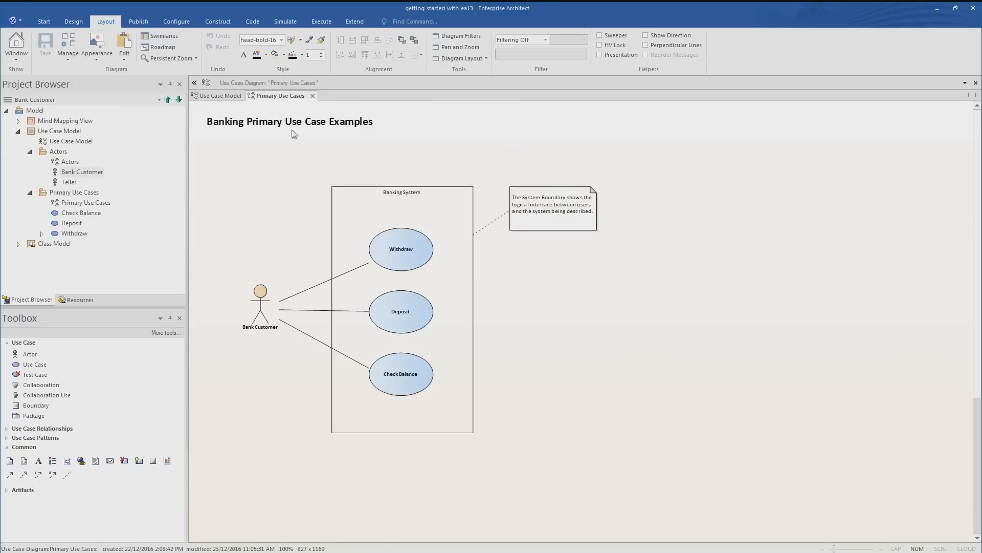
click(312, 95)
key(ctrl+s)
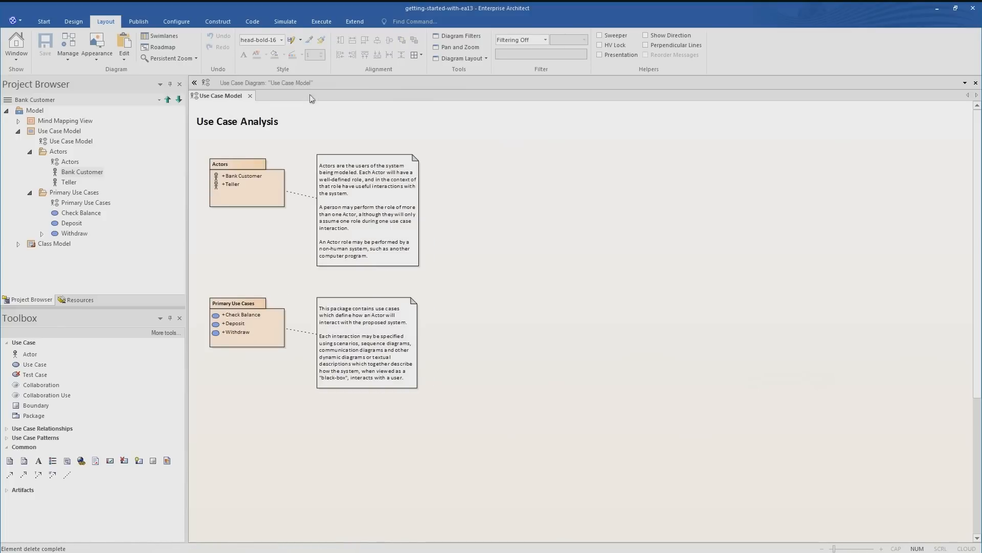
click(19, 131)
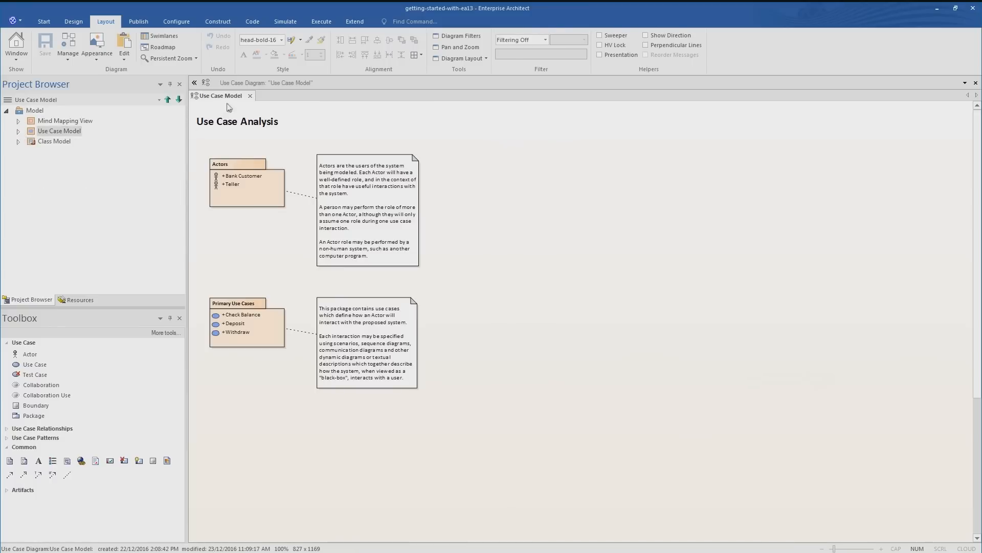
click(250, 96)
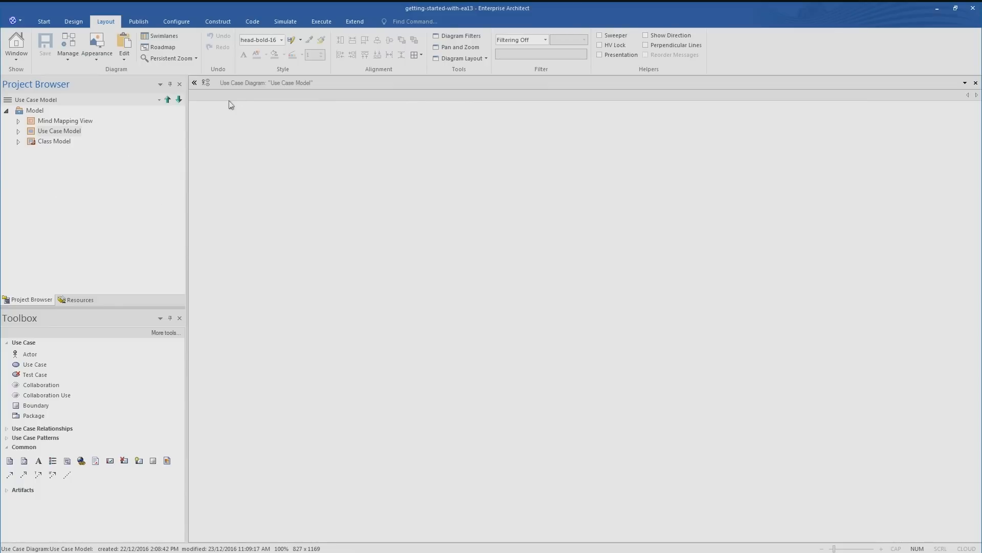
Expand the Class Model package, open its Class Model diagram, and open the System package's diagram from there
click(60, 243)
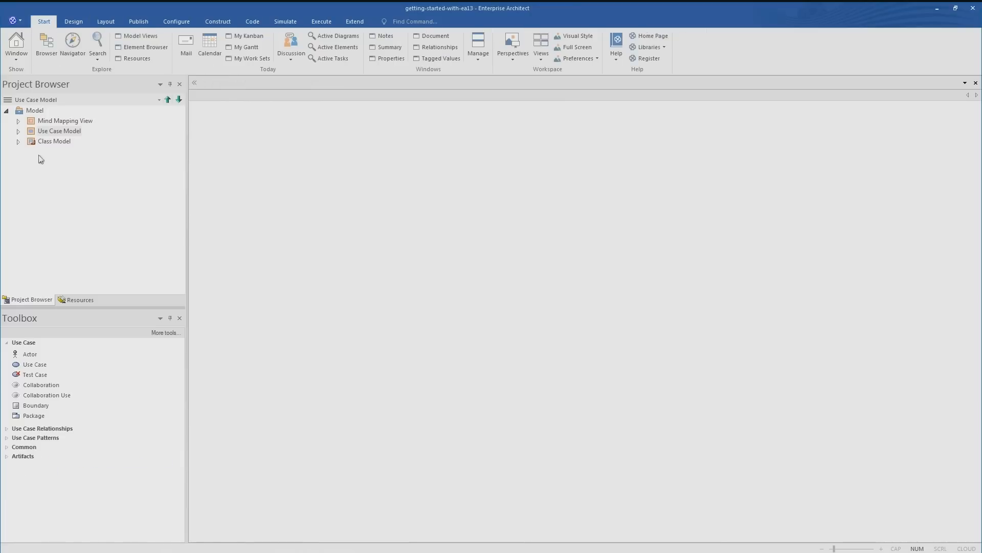
click(19, 142)
double_click(63, 152)
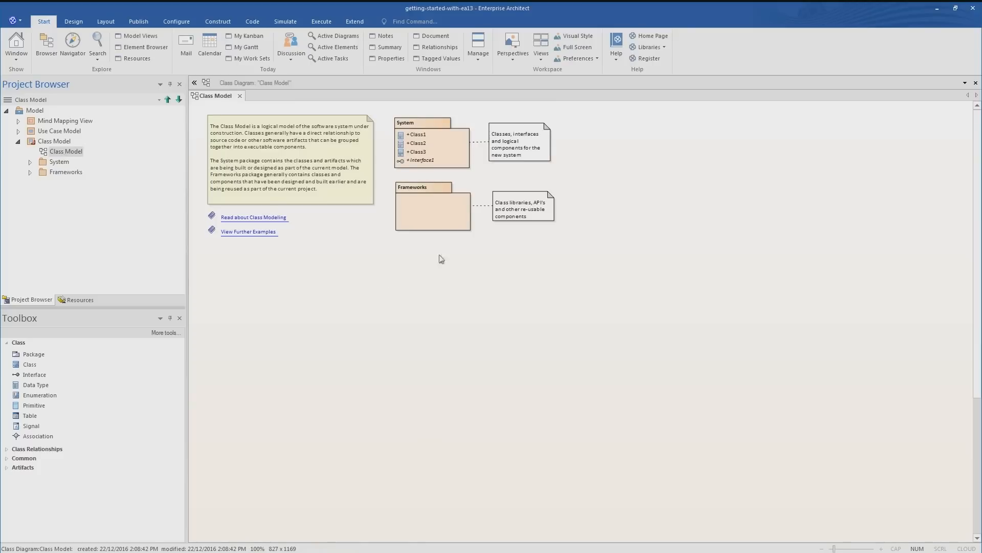
double_click(459, 128)
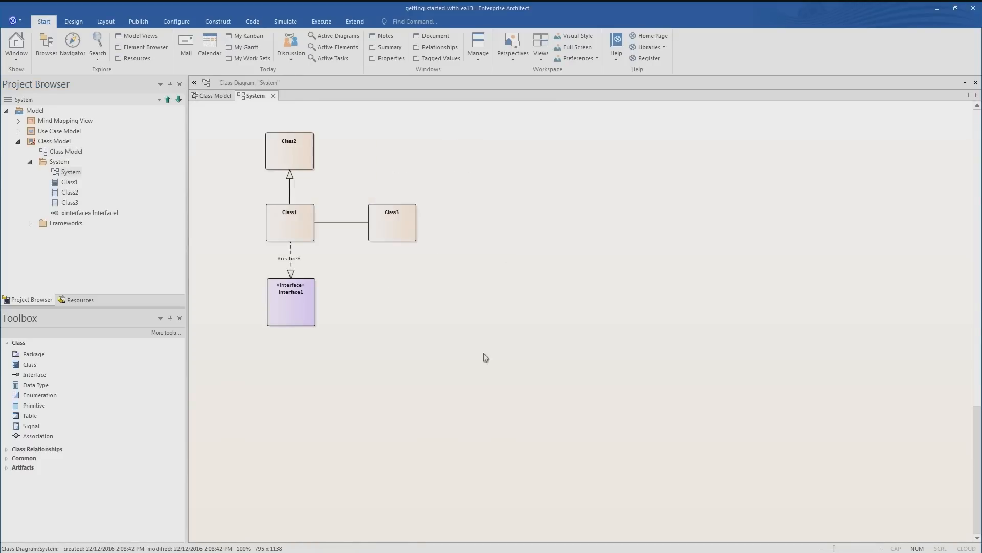
Clear the System diagram and delete Class1, Class2, Class3 and Interface1 from the model
drag(526, 376, 238, 127)
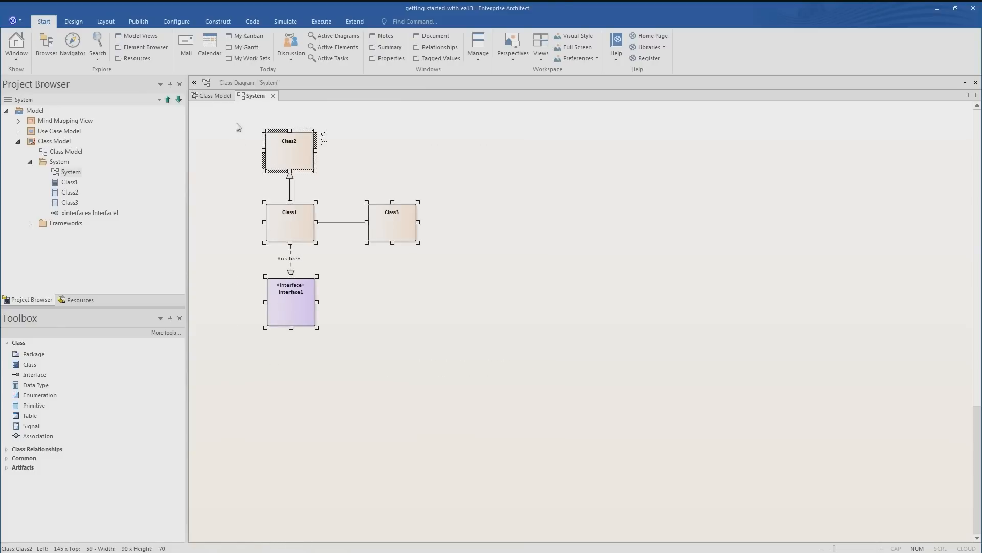
key(Delete)
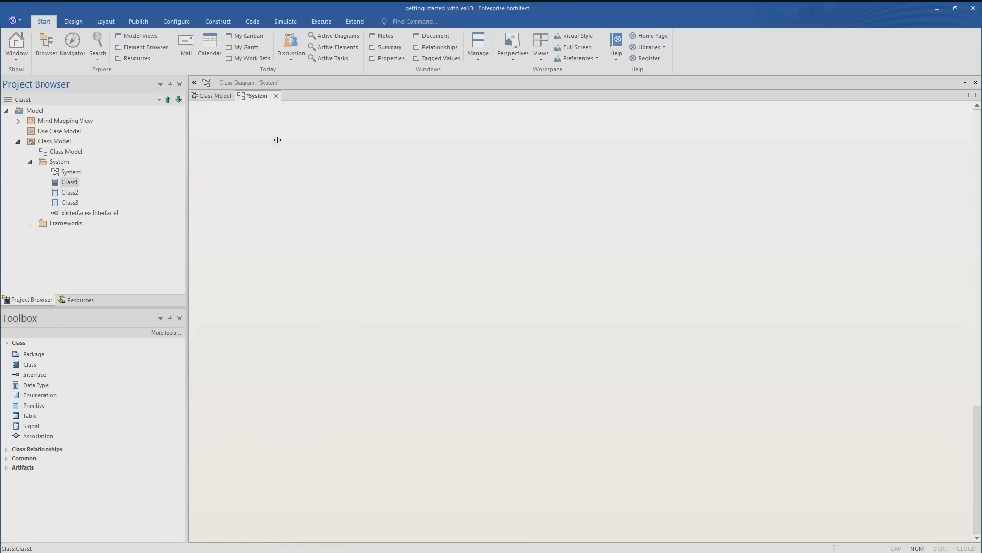
shift+click(74, 213)
right_click(70, 194)
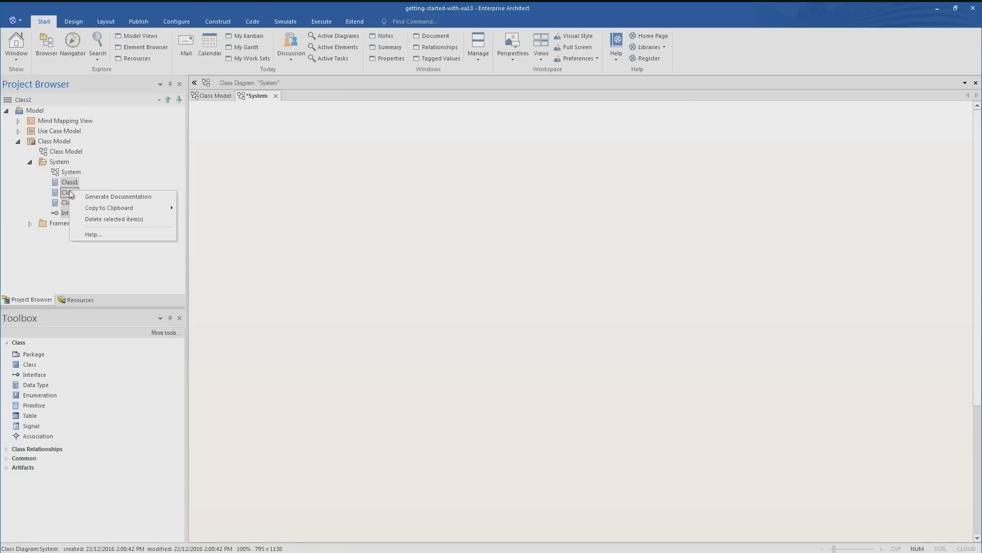
click(83, 219)
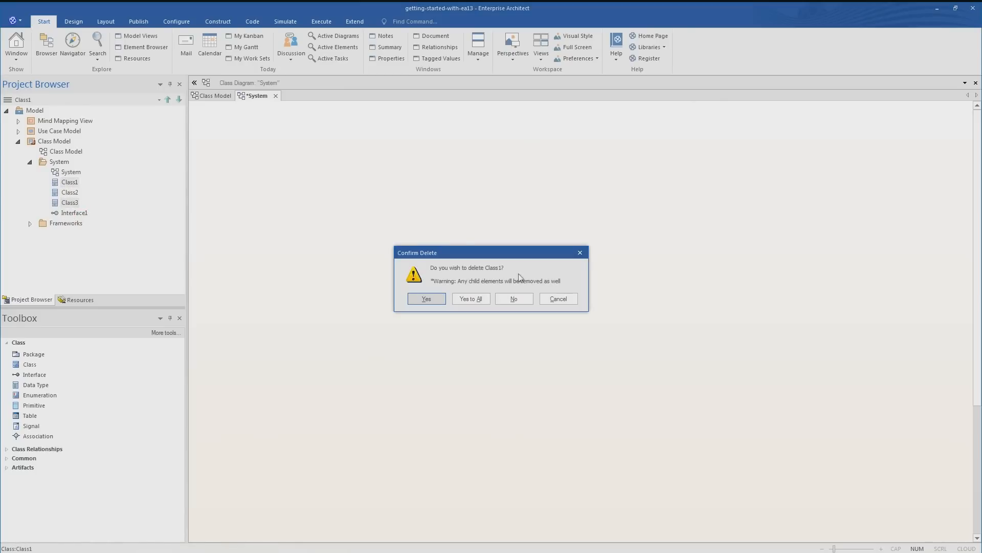
click(482, 297)
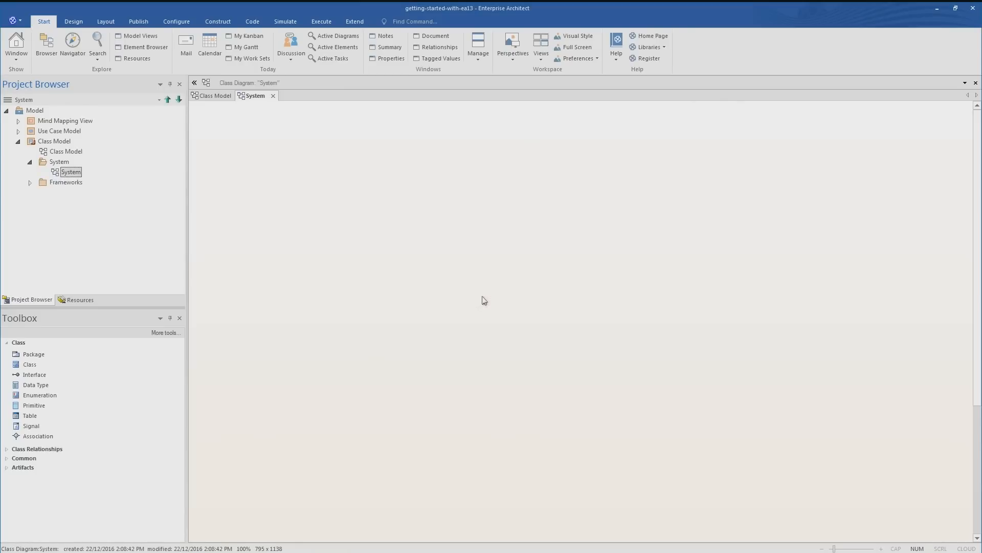
Add a class named Account to the System diagram, with the heading "Bank Account Class" above it
click(29, 365)
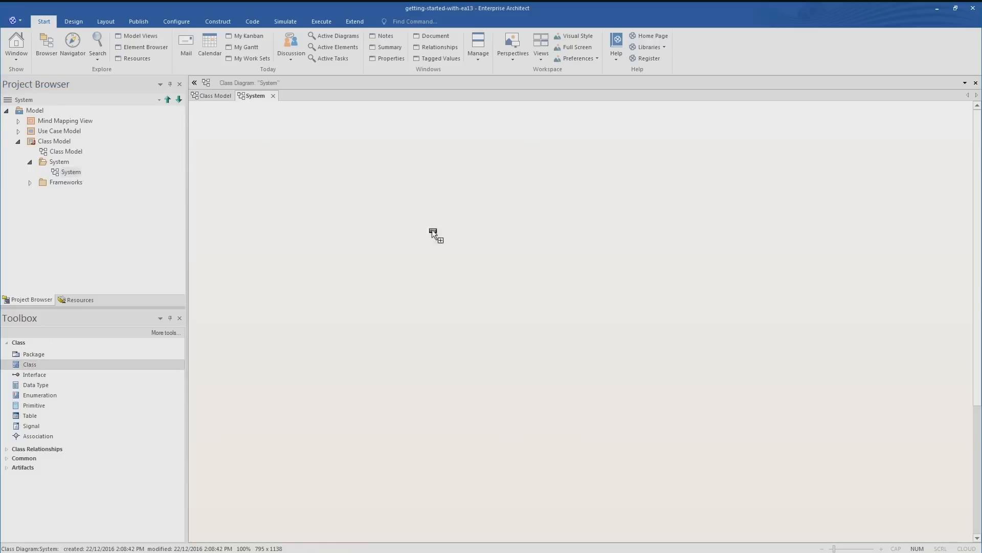
click(441, 220)
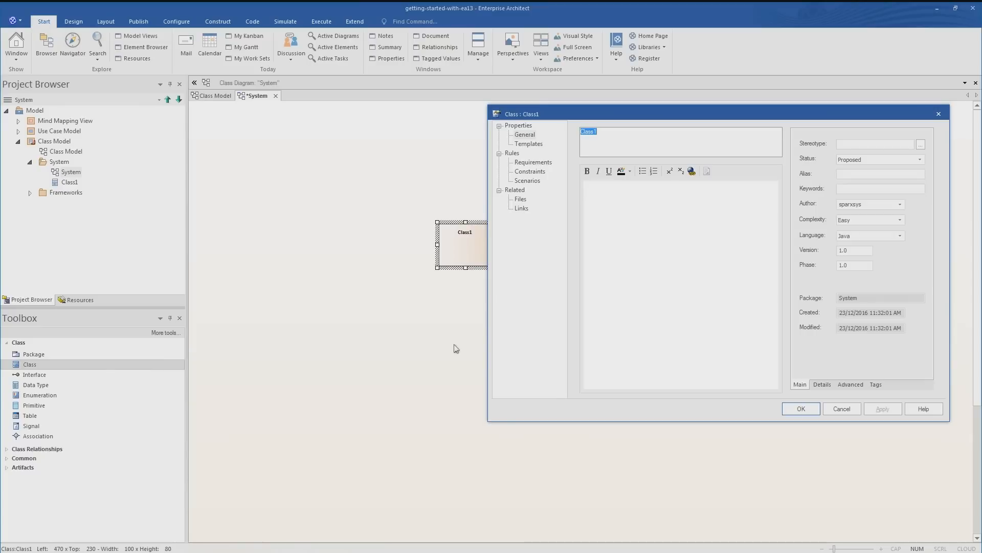
text(Account)
click(801, 408)
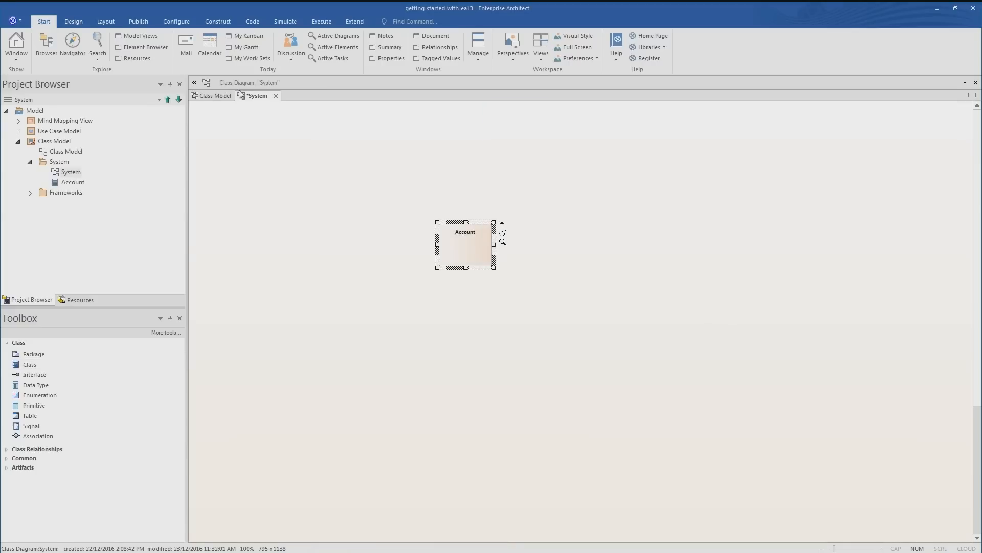
click(220, 120)
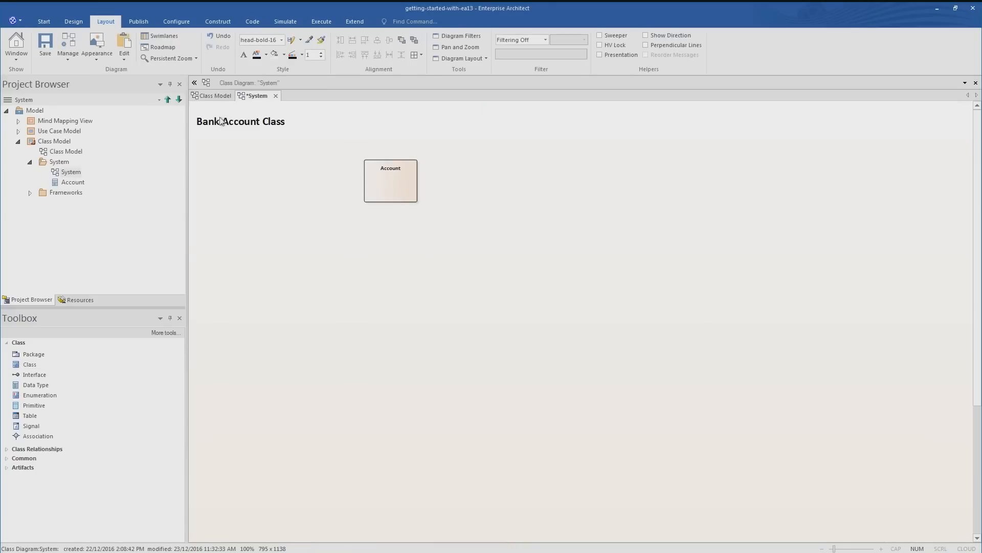
Add an attribute named AccountType with type char to the Account class
right_click(381, 180)
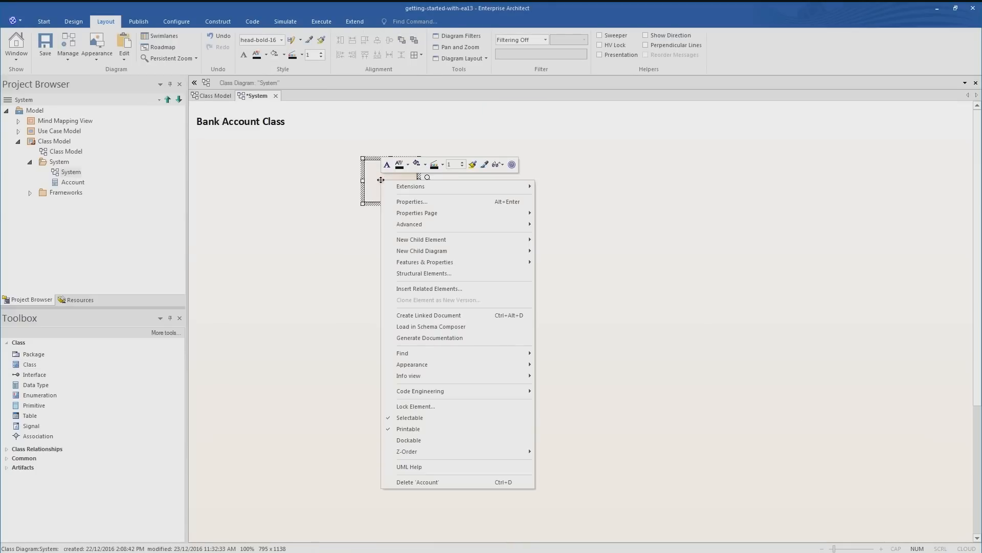
mouse_move(522, 262)
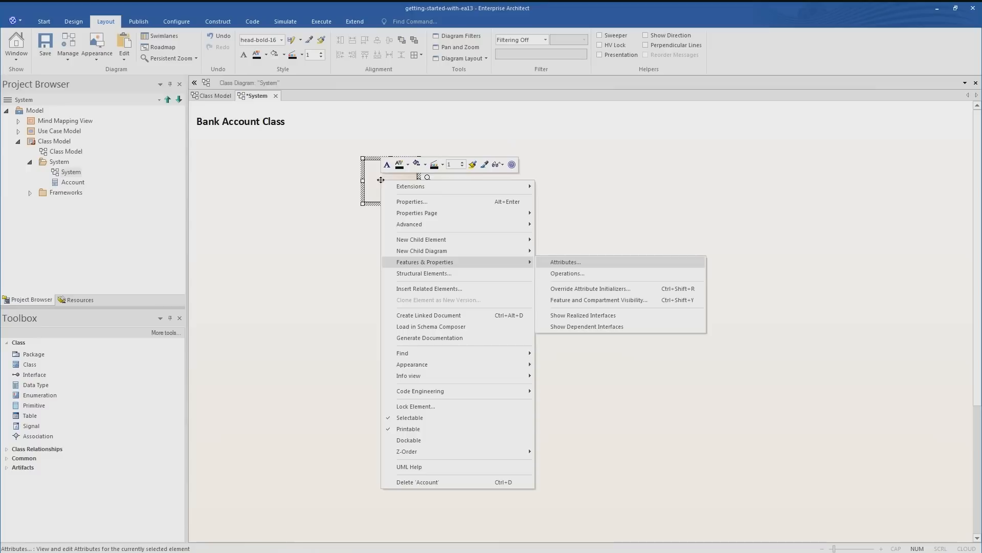
click(575, 262)
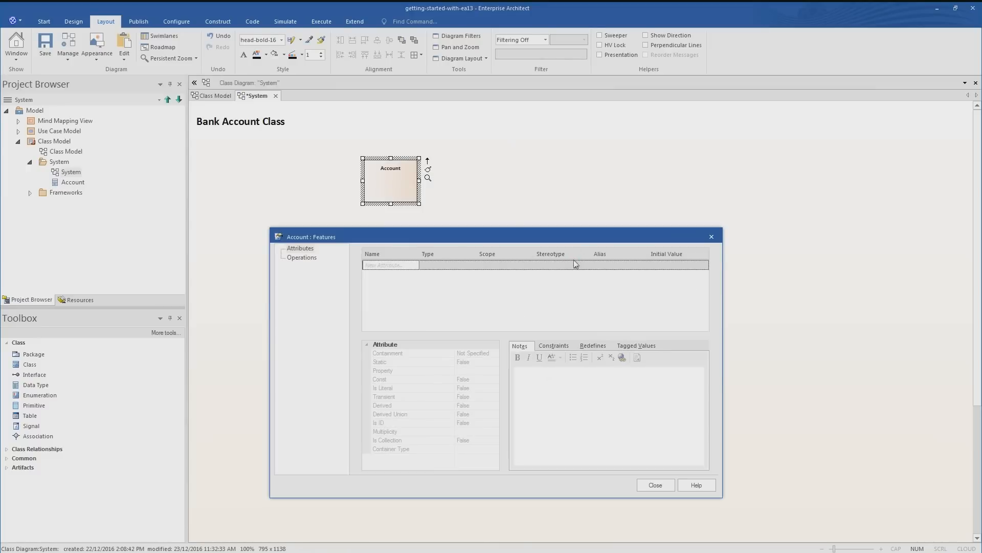
click(377, 267)
text(AccountType)
key(Return)
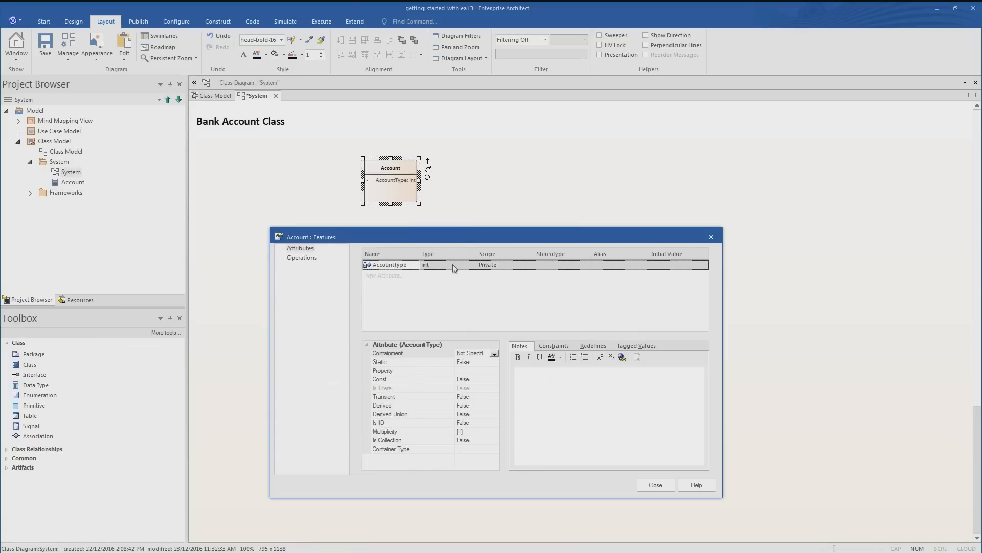
click(458, 266)
click(473, 265)
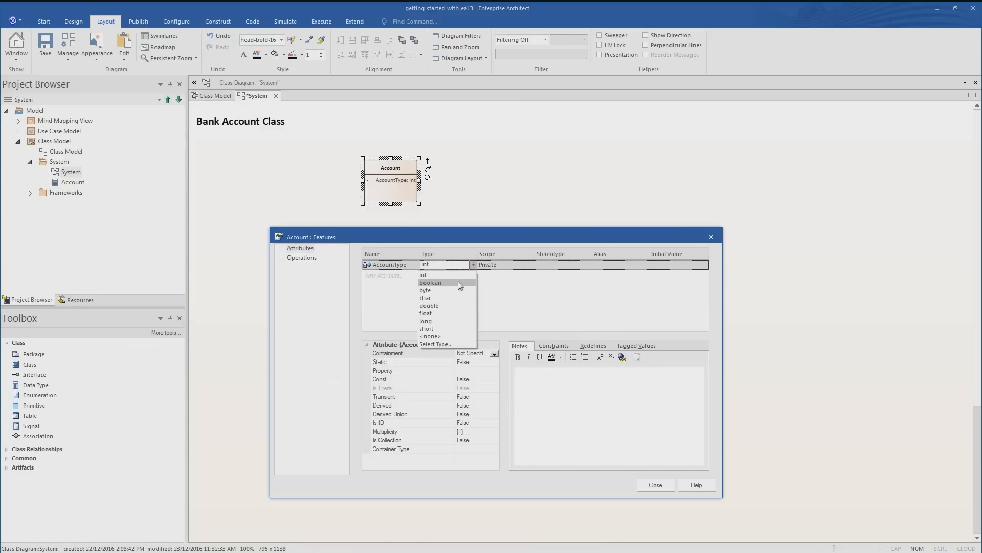
click(445, 298)
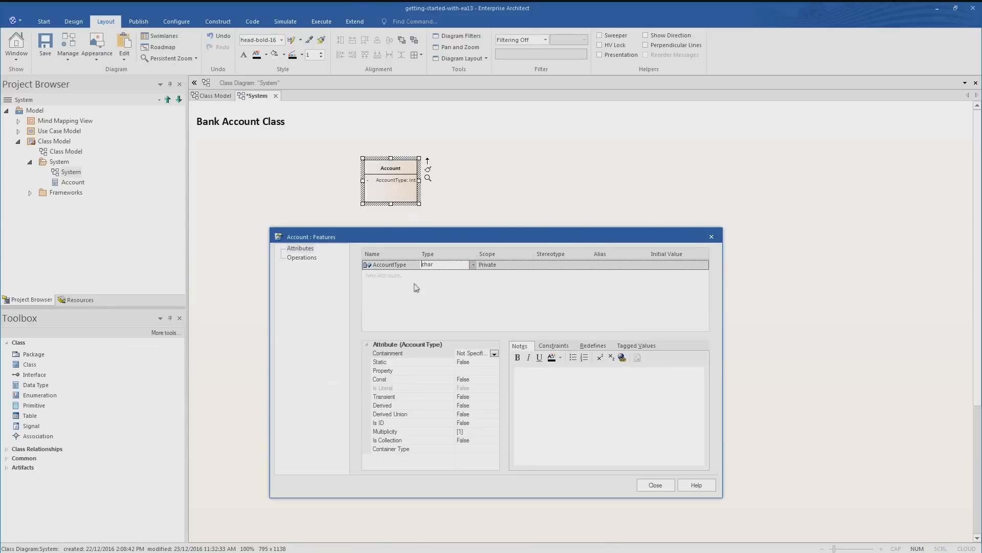
Add the attributes AccountName of type char, AcctNumber of type int and DoB of type short to the Account class
click(389, 276)
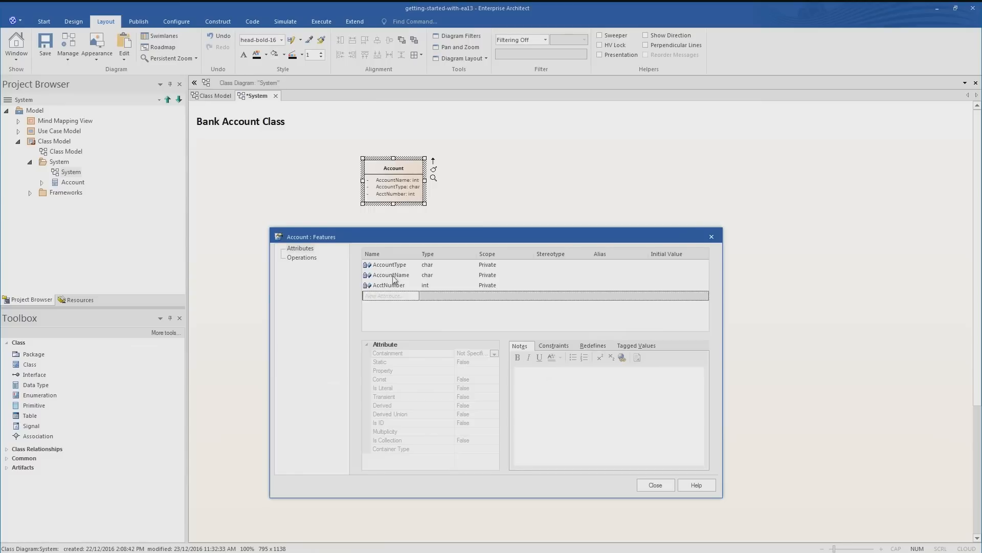
text(DoB)
key(Return)
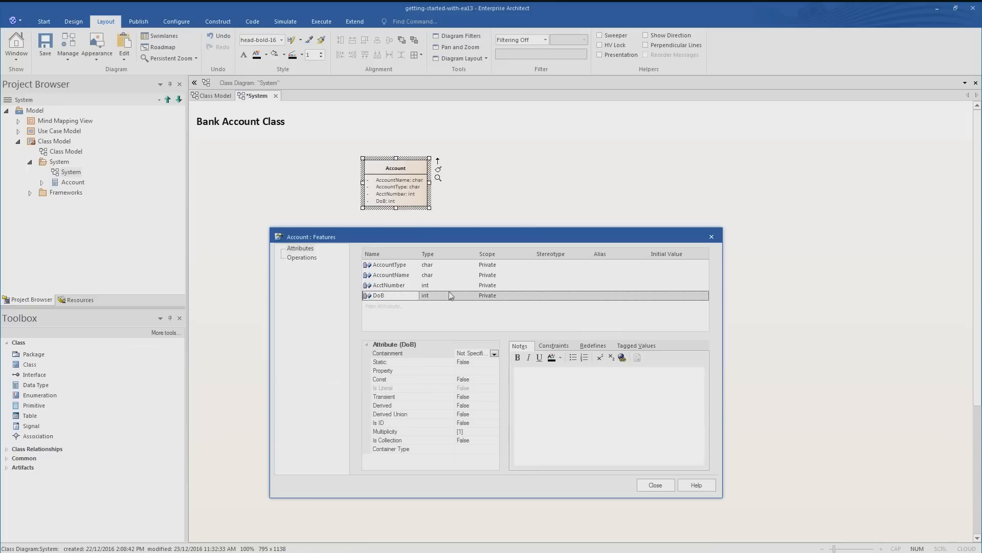
click(450, 295)
click(475, 296)
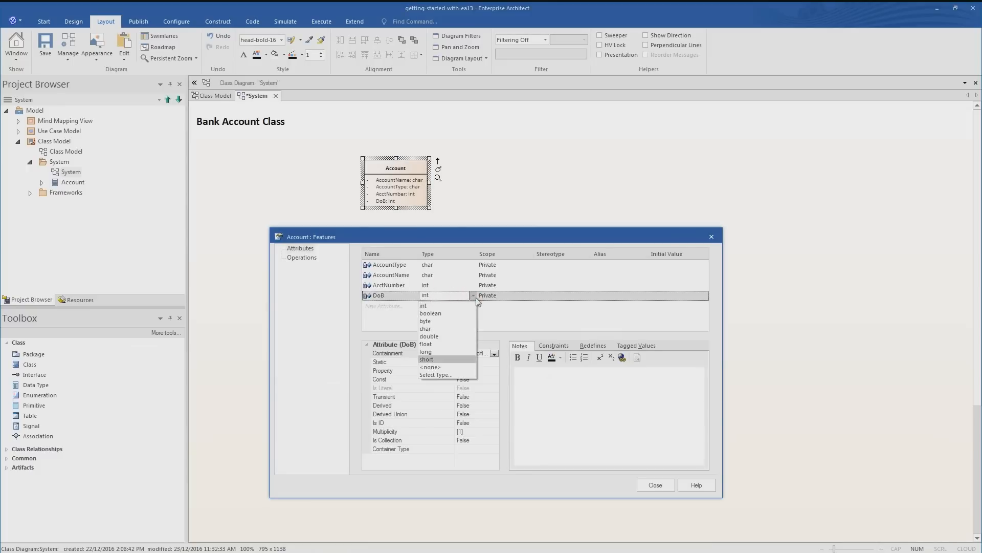
key(Return)
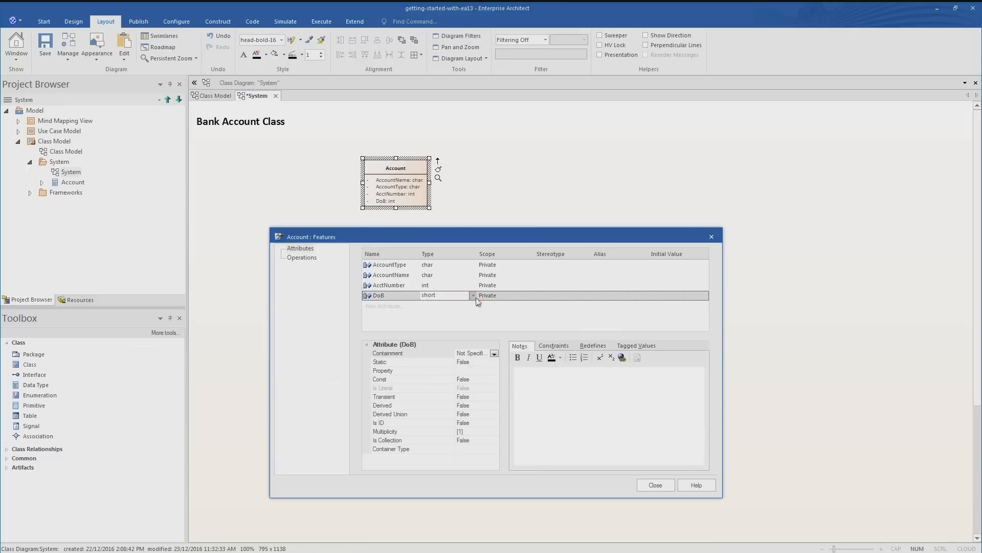
Add an attribute named AcctBalance with type float to the Account class and finish editing its attributes
click(377, 307)
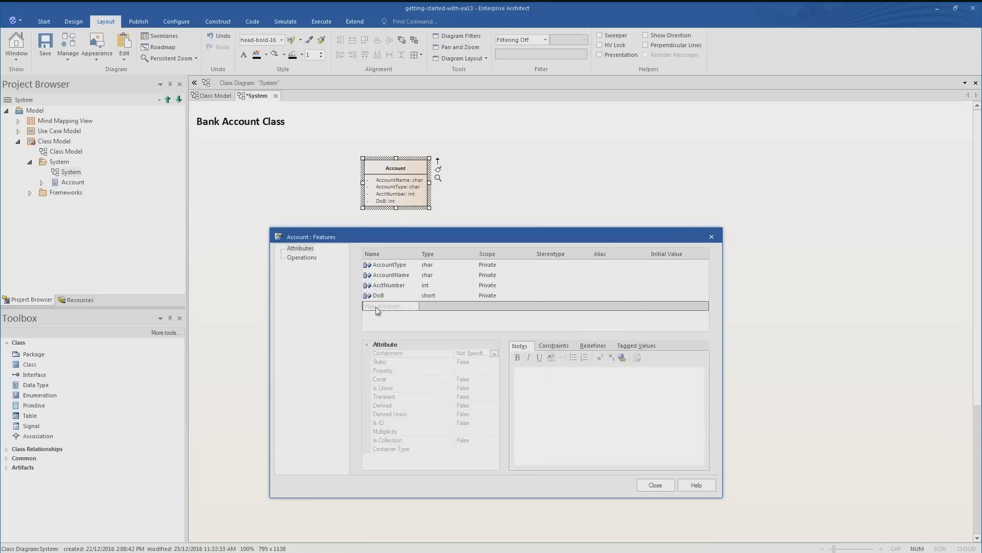
text(AcctBalance)
key(Tab)
text(float)
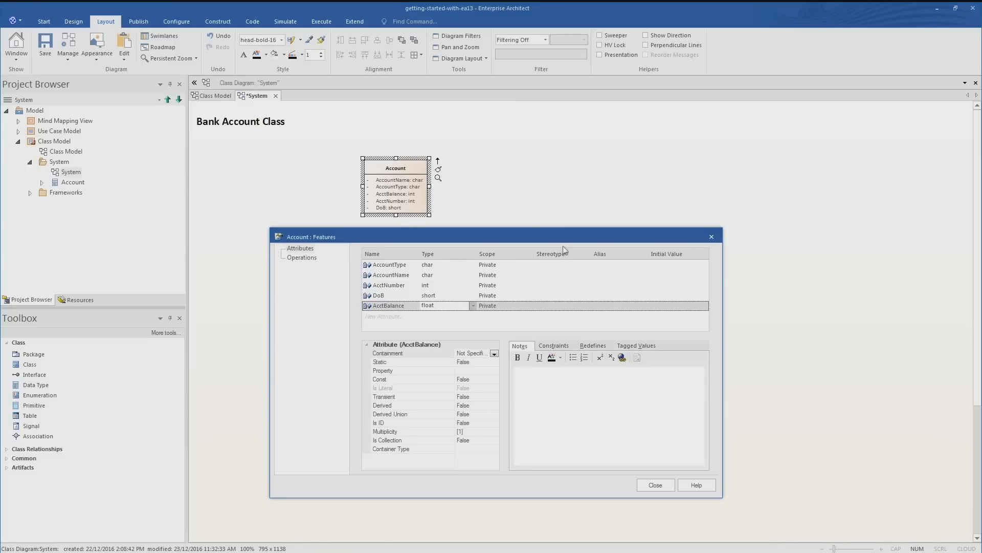
click(656, 485)
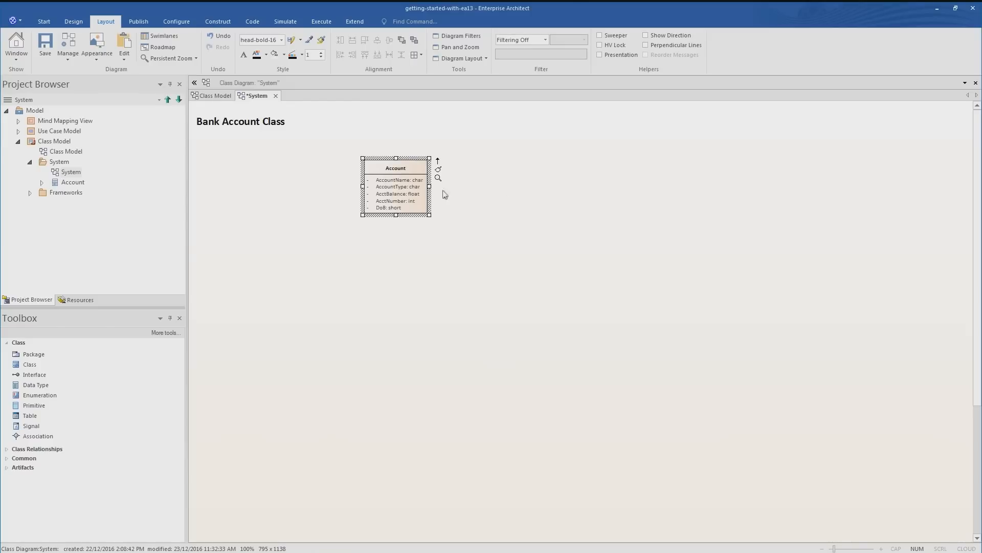
Add the operations WithdrawFunds, Deposit, Check-Balance and Calculate-Interst to the Account class
right_click(391, 186)
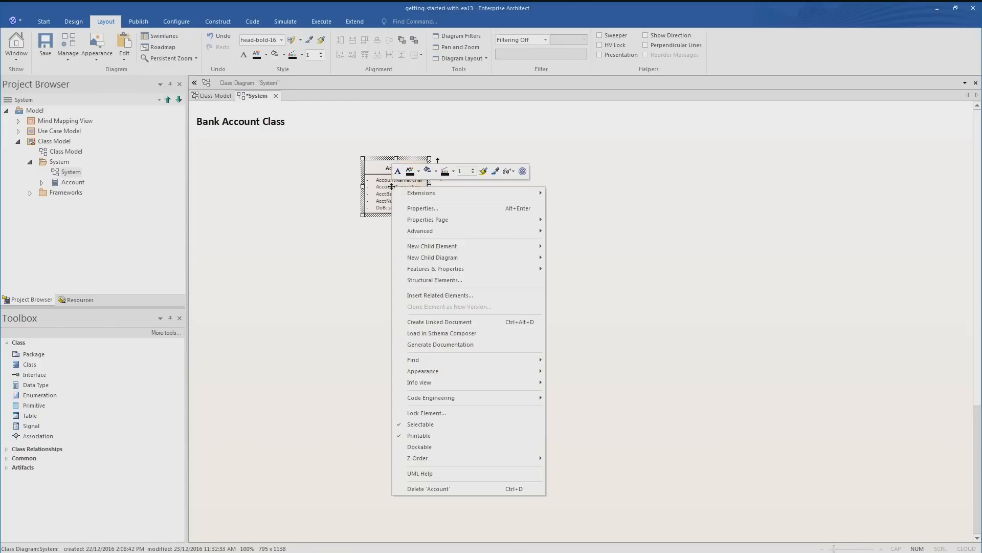
mouse_move(511, 269)
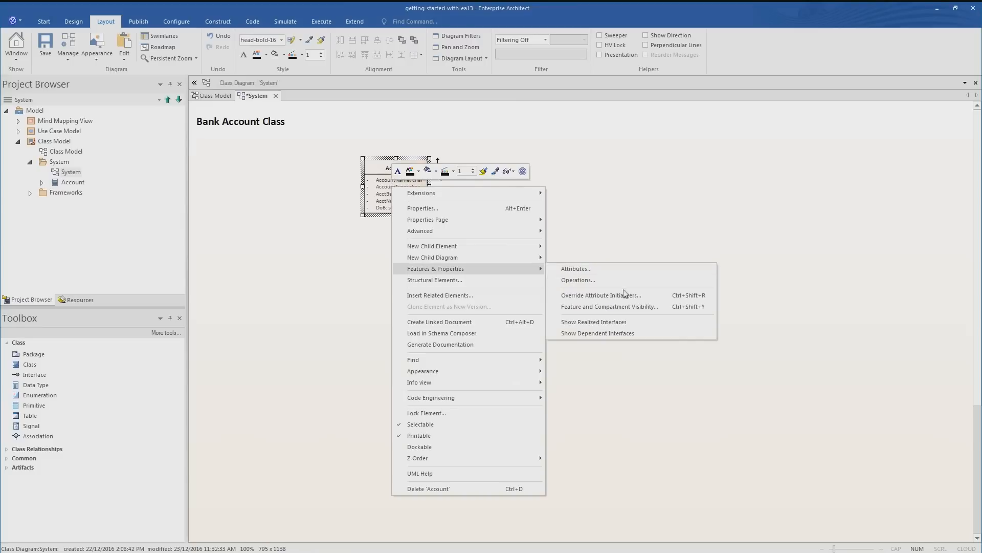
click(602, 286)
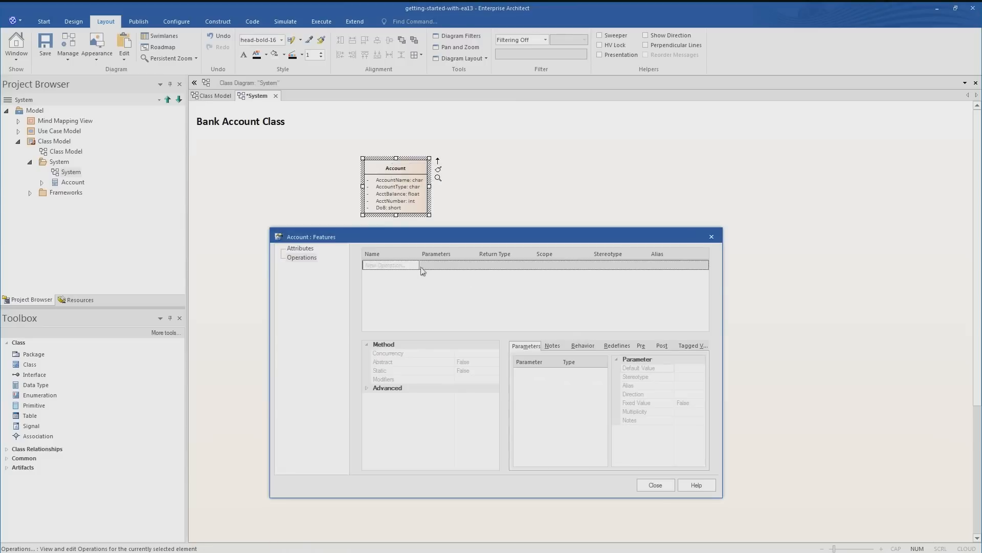
click(393, 265)
text(WithdrawFunds)
key(Return)
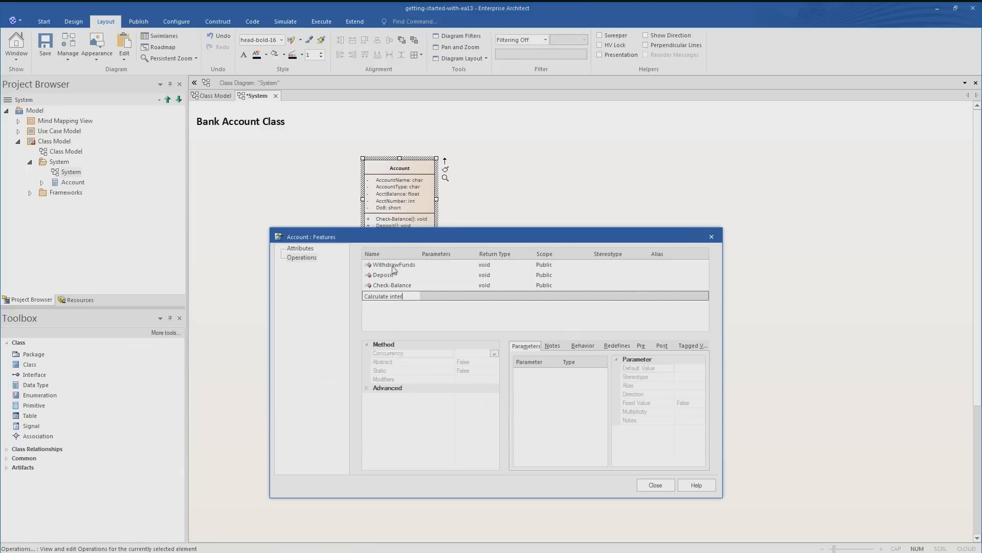
text(st)
key(BackSpace)
key(Delete)
text(-I)
key(Return)
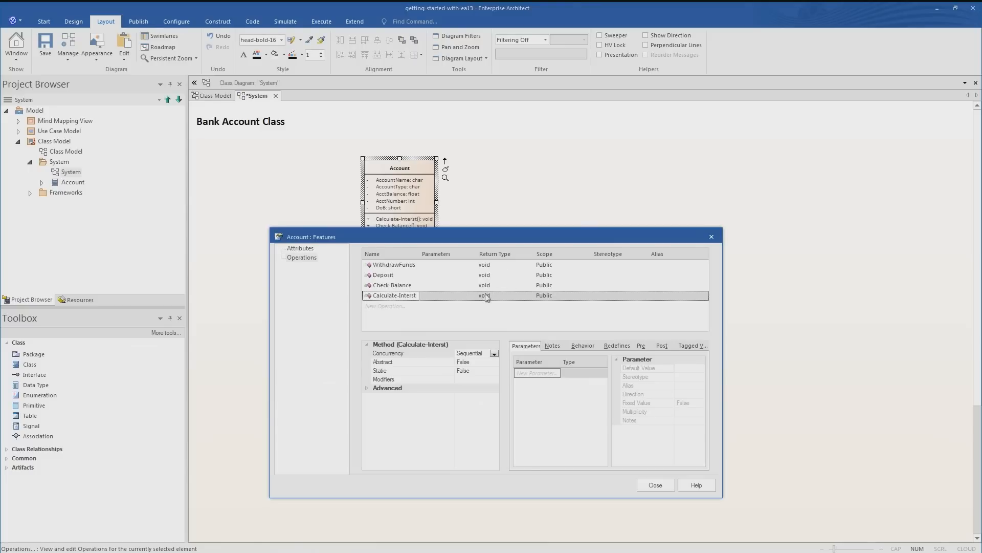
Set the return type of Check-Balance to balance and of Calculate-Interst to rate, then close the class features
click(487, 285)
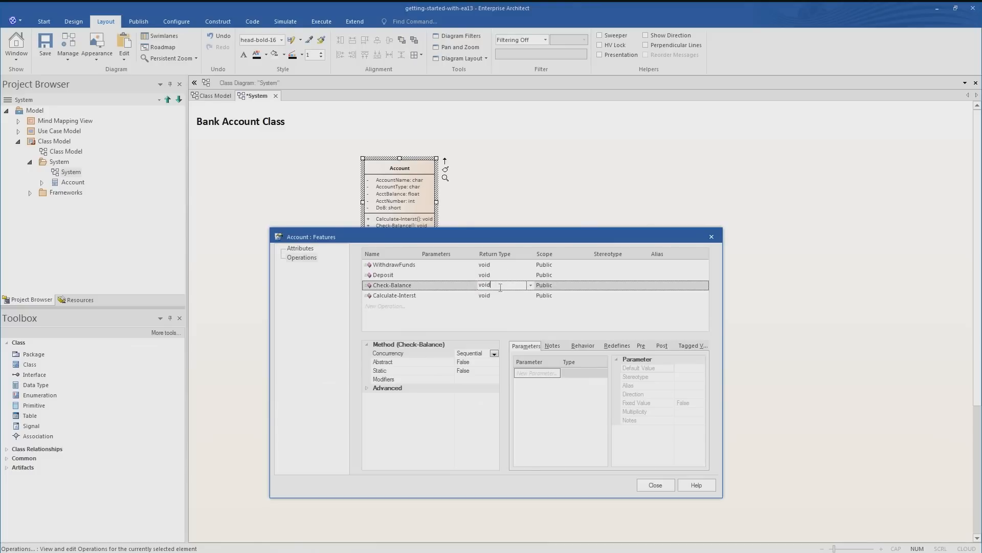
double_click(501, 287)
text(balance)
click(492, 295)
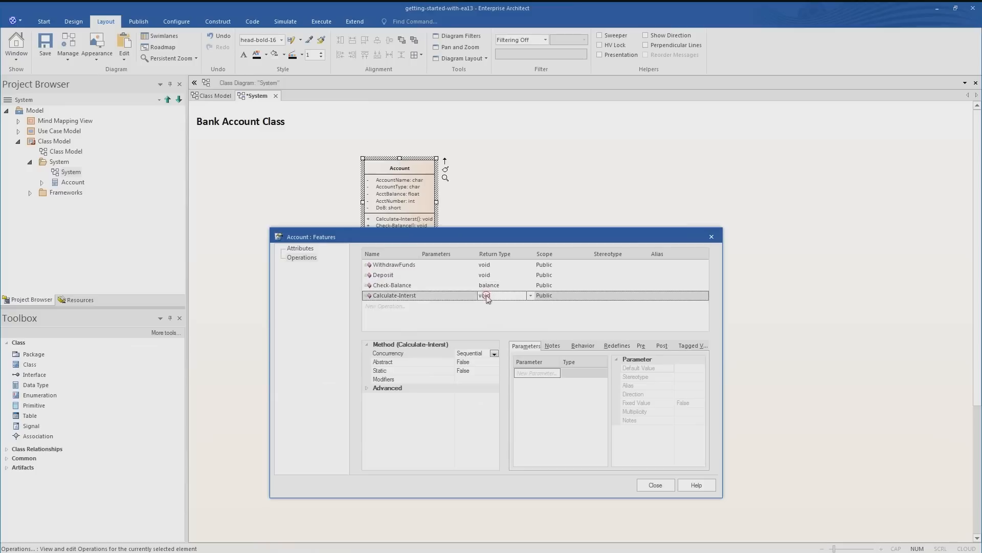
double_click(494, 296)
text(rate)
click(656, 485)
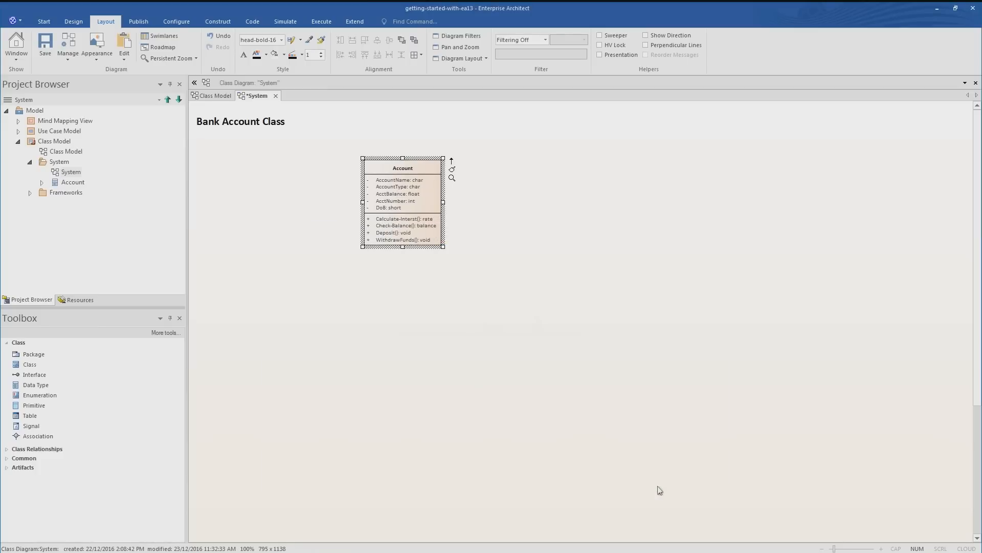
click(660, 490)
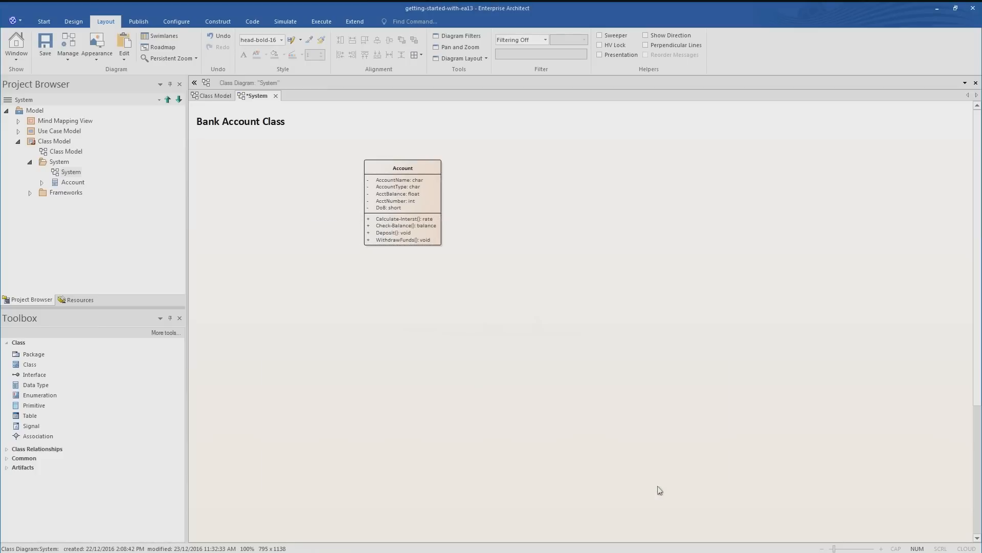
Place the Check Balance use case from Primary Use Cases as a link below the Account class on the System diagram
click(18, 131)
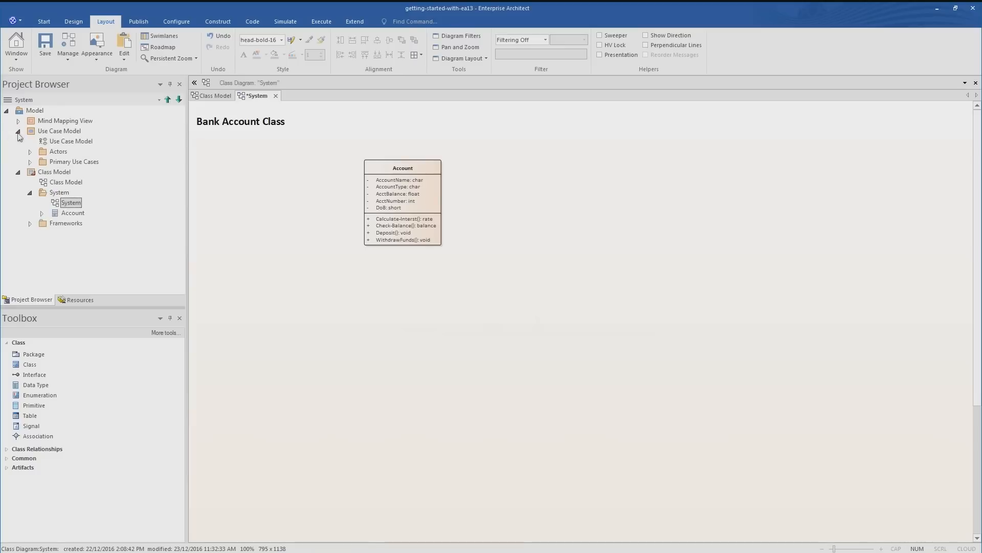
click(29, 162)
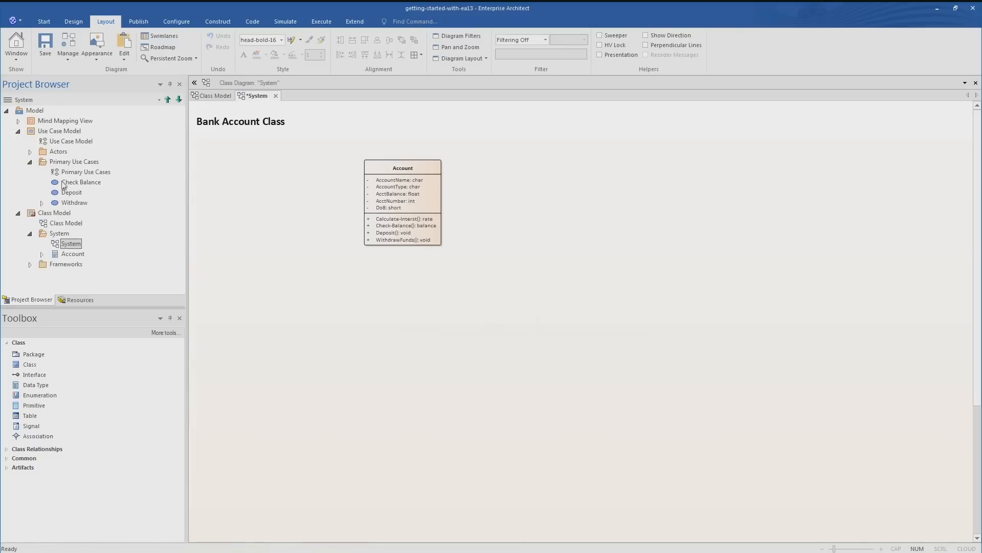
drag(64, 185, 231, 286)
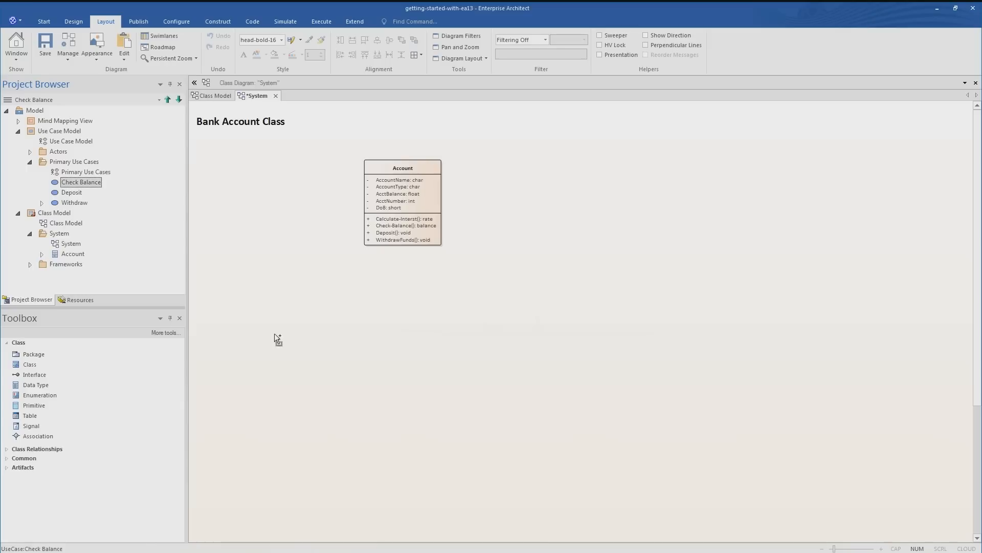
drag(287, 327, 284, 327)
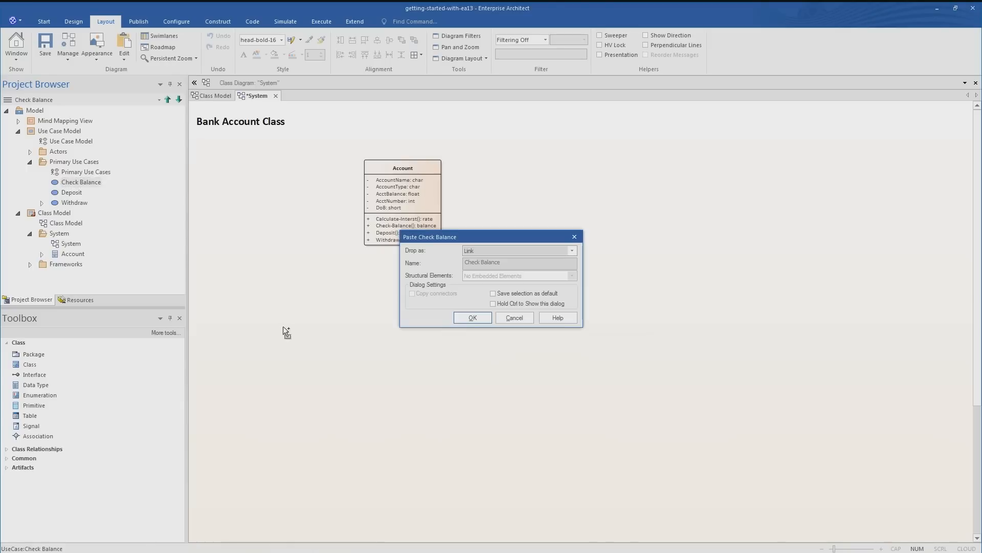
click(469, 321)
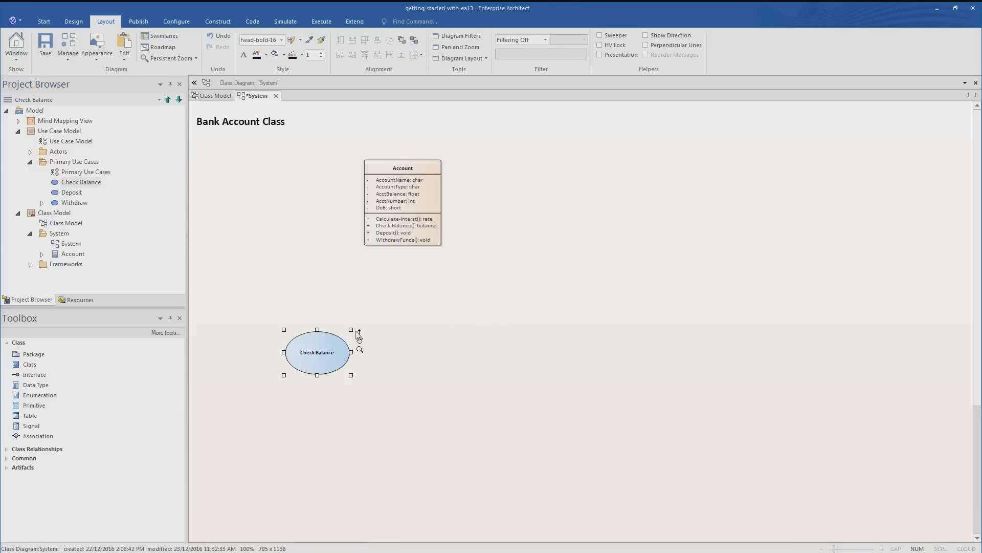
Connect the Check Balance use case and the Account class with a Realization relationship and save the diagram
mouse_move(358, 333)
mouse_down()
mouse_move(339, 229)
mouse_move(370, 224)
mouse_move(383, 235)
mouse_up()
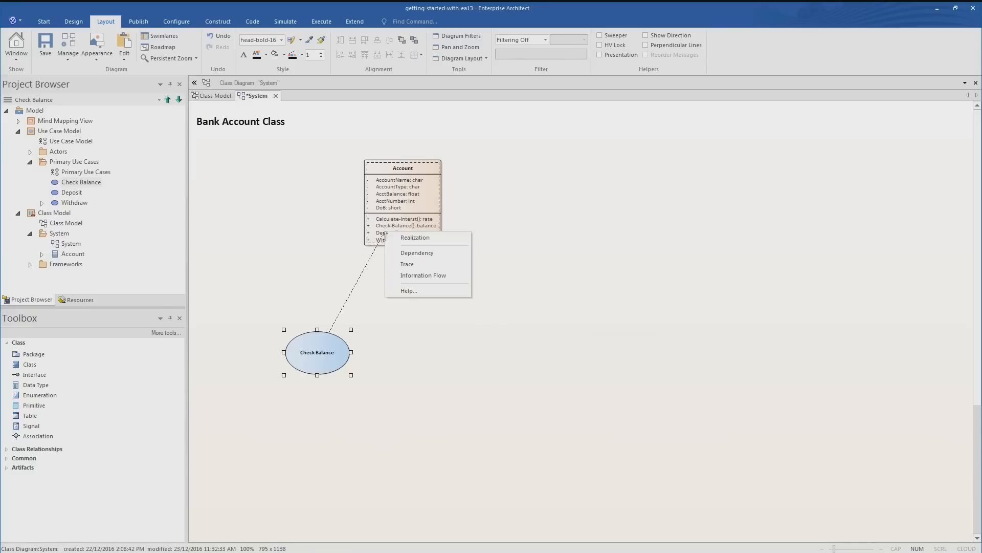
click(407, 238)
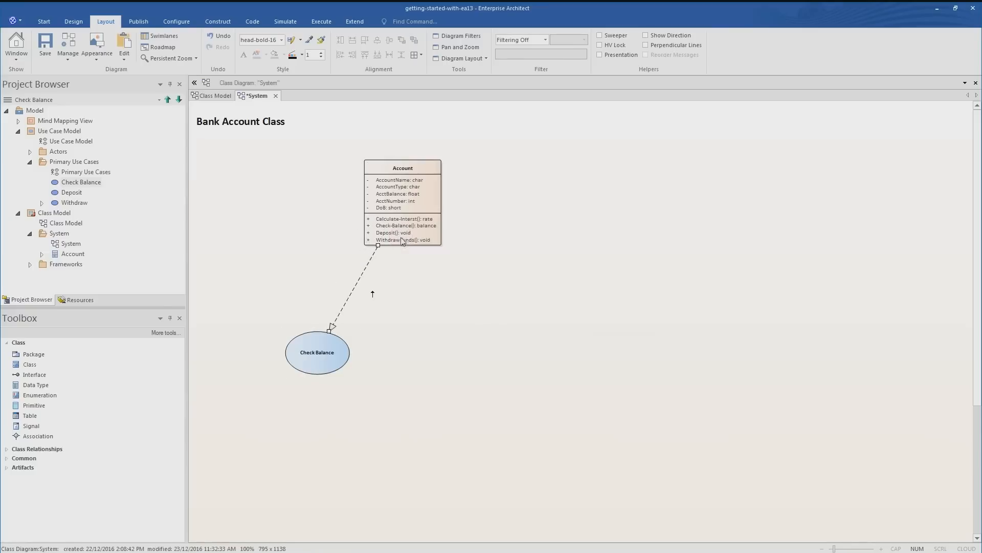
click(415, 340)
key(ctrl+s)
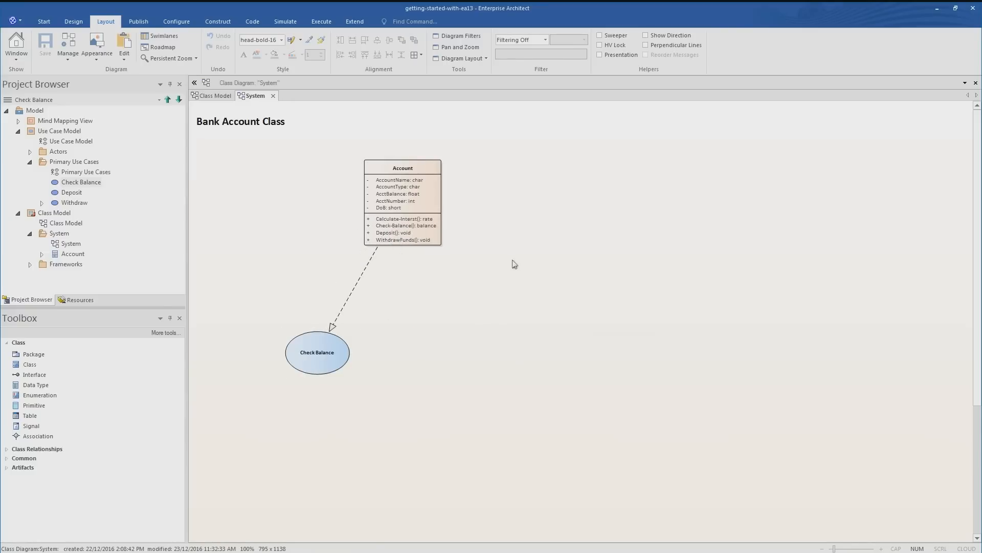
Review the Account class's general properties, including its language setting, and leave them without applying changes
right_click(412, 184)
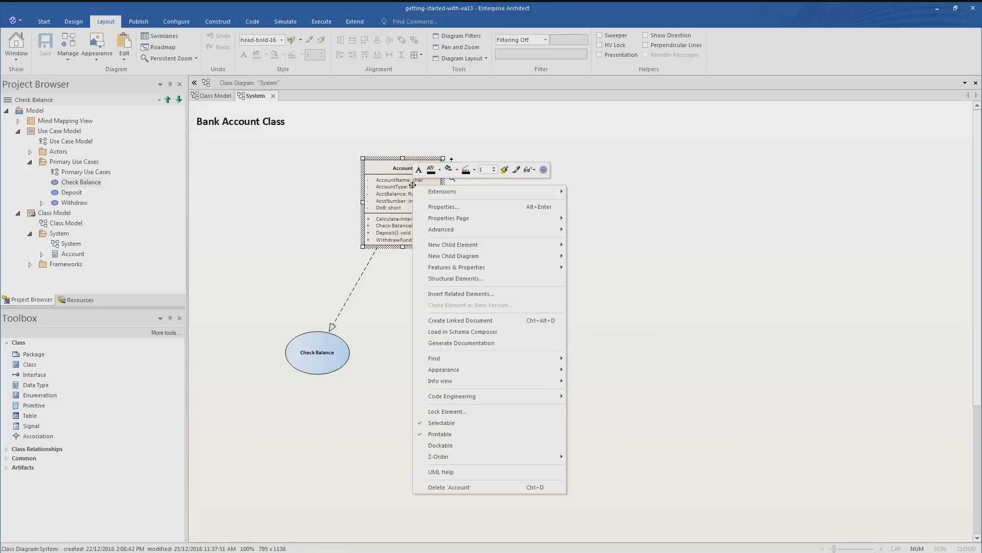
click(449, 208)
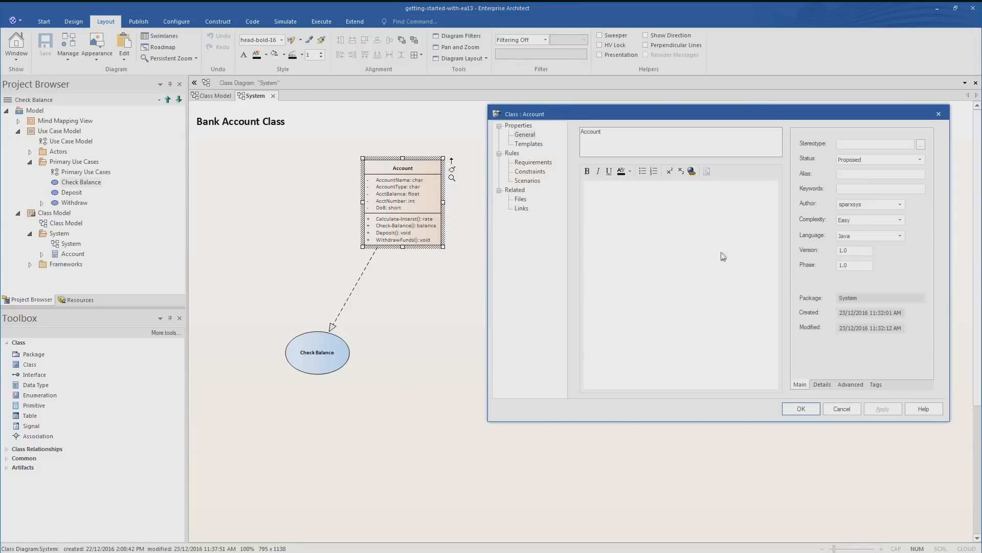
click(854, 237)
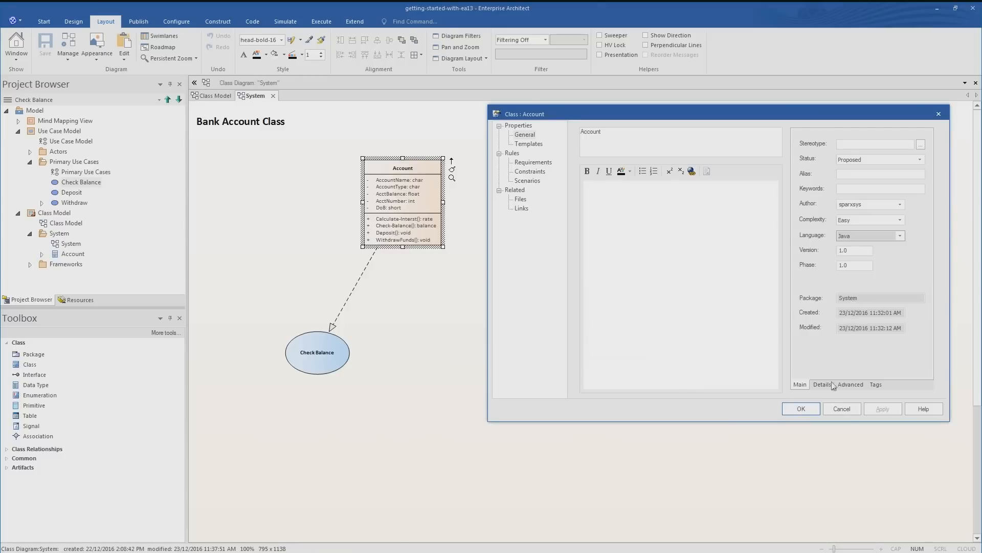
click(849, 410)
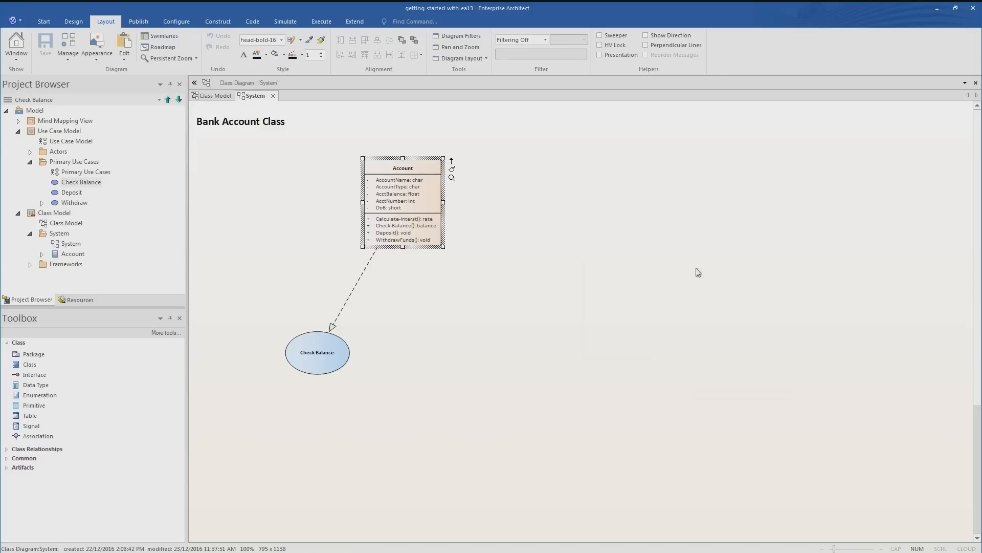
Collapse the Use Case Model and Class Model packages and close the System and Class Model diagrams
click(18, 131)
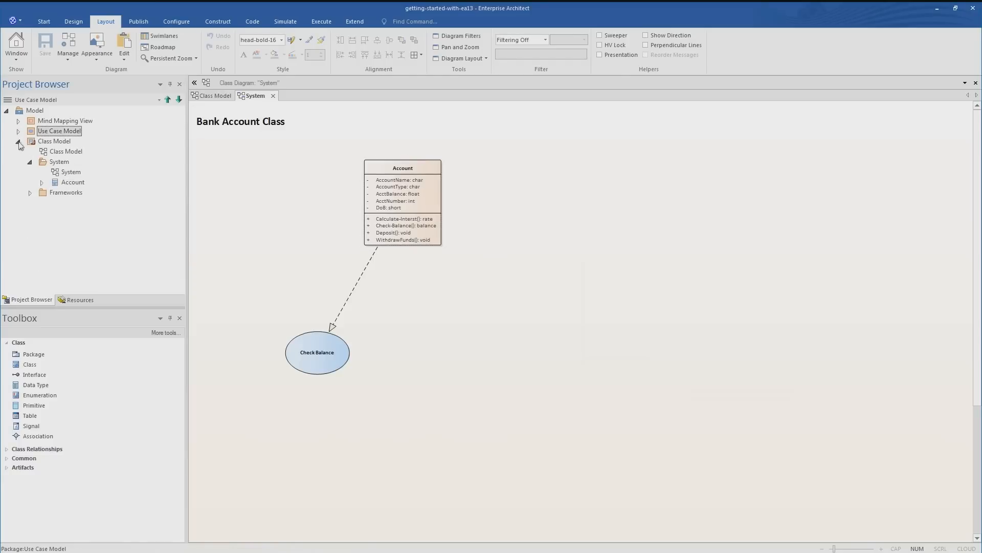
click(18, 141)
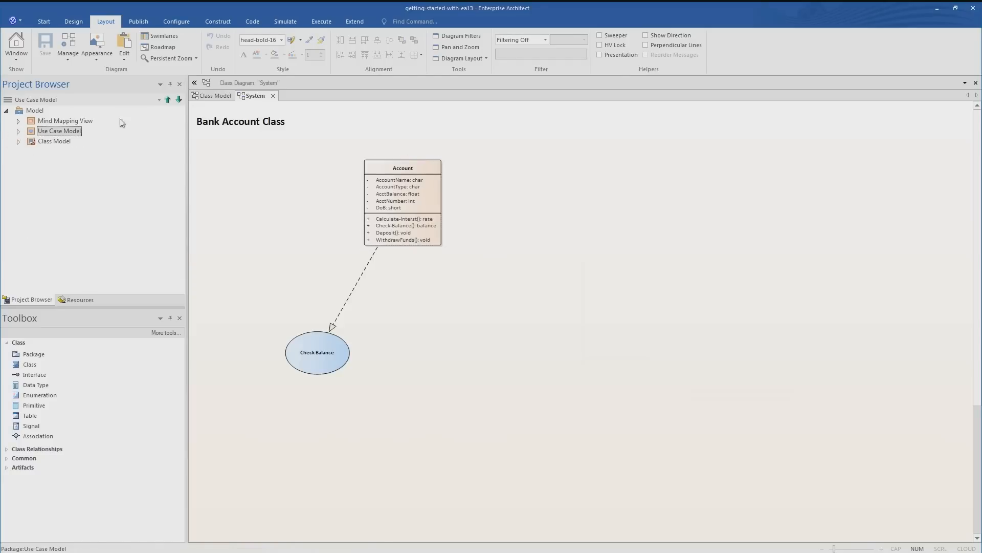
click(272, 95)
click(240, 97)
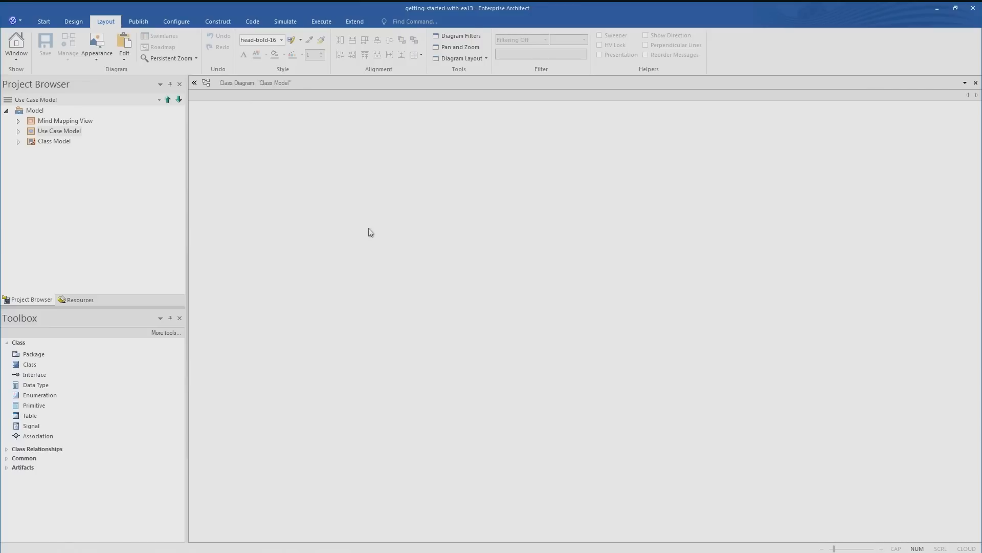
Open the Mind Mapping Diagram and rename its central topic as "Modeling in Enterprise Architect"
click(18, 122)
double_click(66, 131)
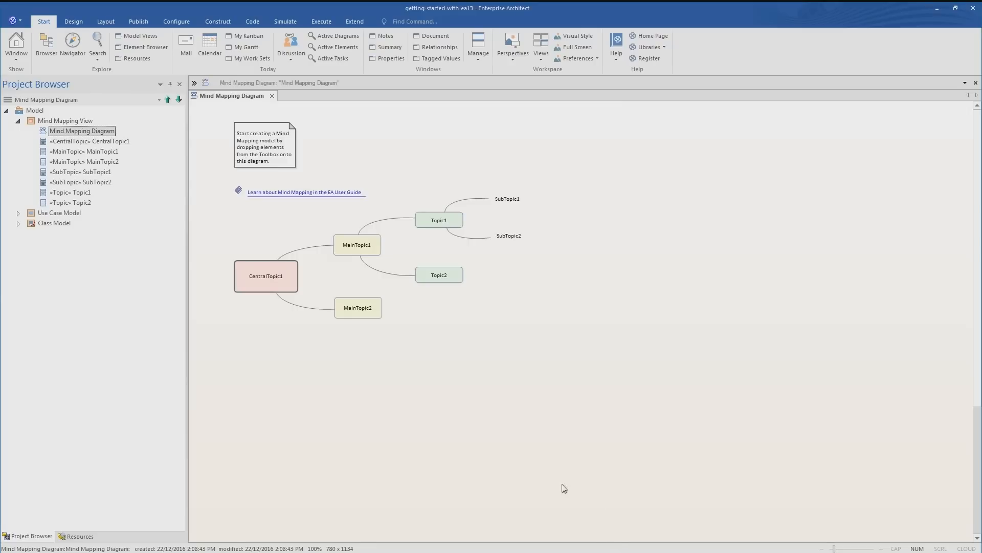
click(265, 276)
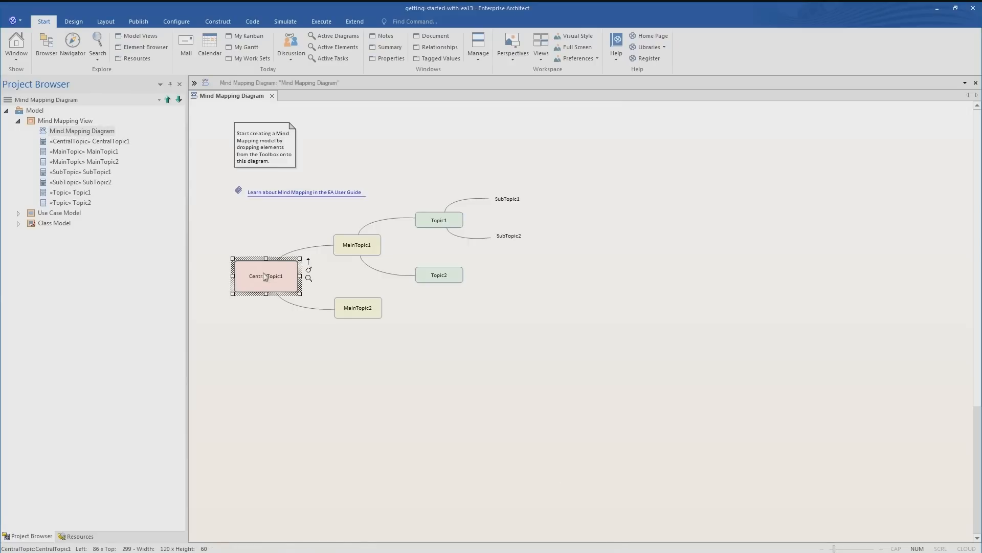
right_click(265, 277)
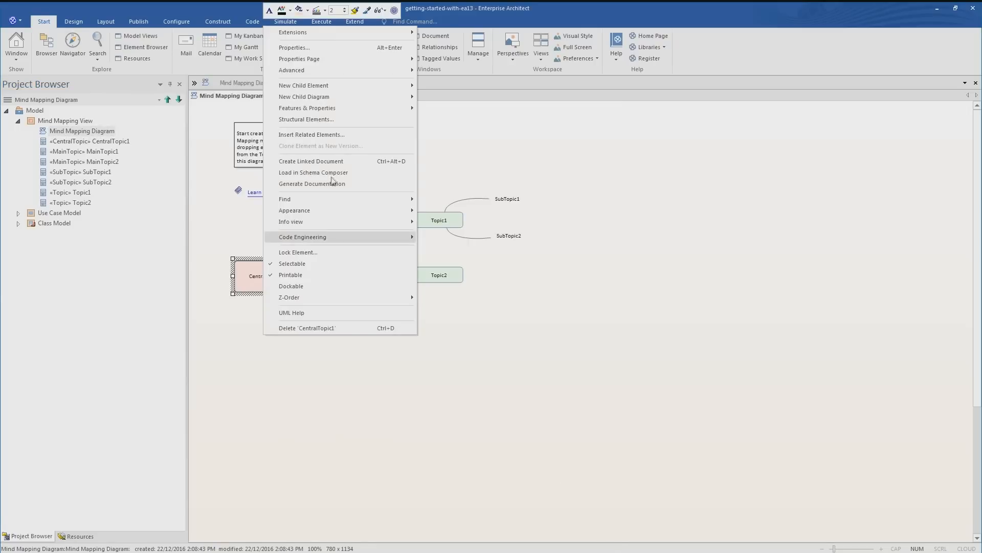
click(302, 48)
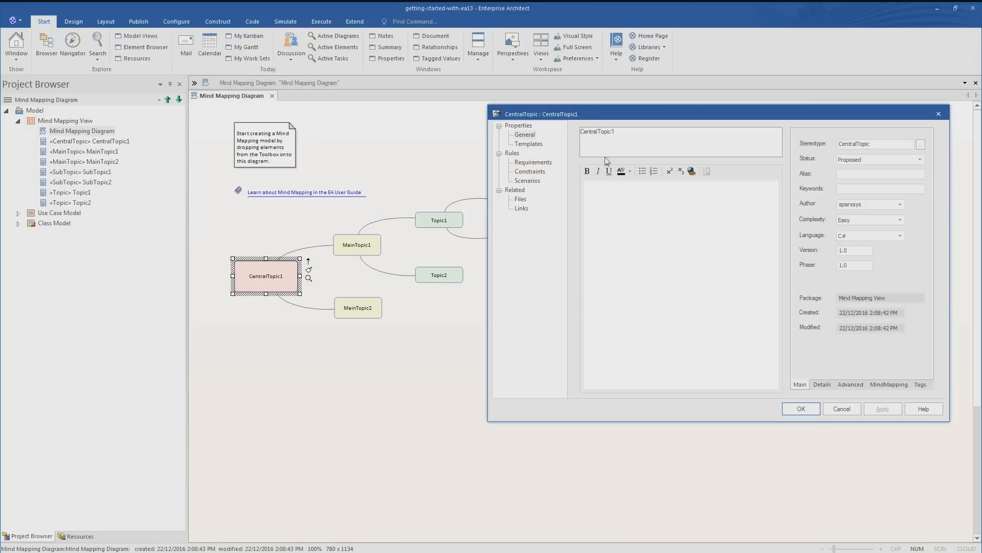
drag(622, 132, 496, 118)
text(Modeling in Enterprise Architect)
click(801, 409)
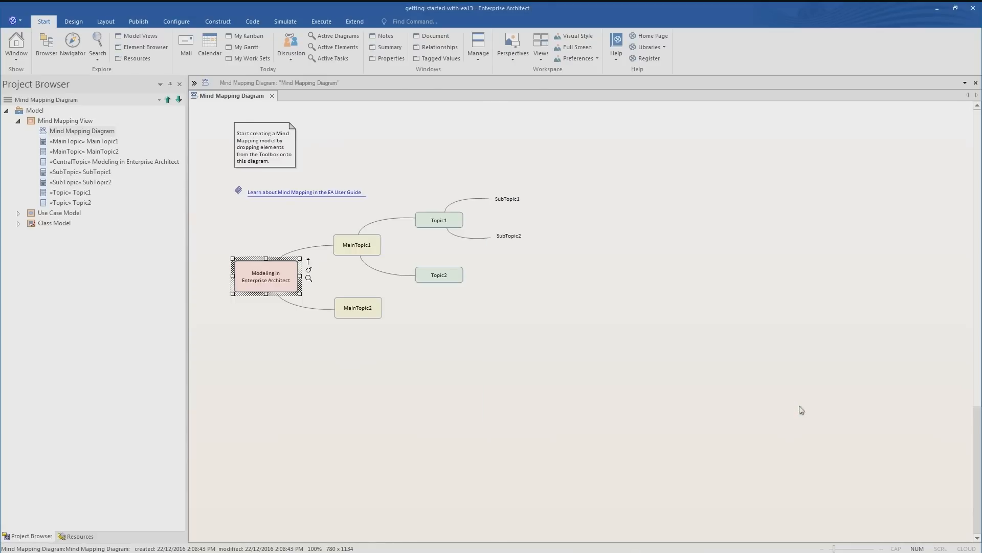
Add a Main Topic element below MainTopic2, keep its default name and line it up with the main topics above
click(359, 340)
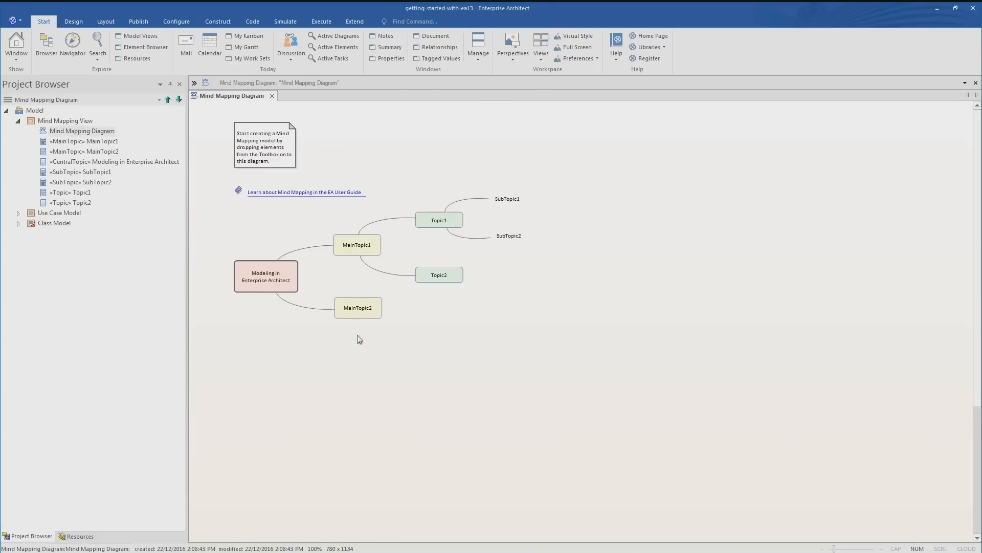
right_click(359, 340)
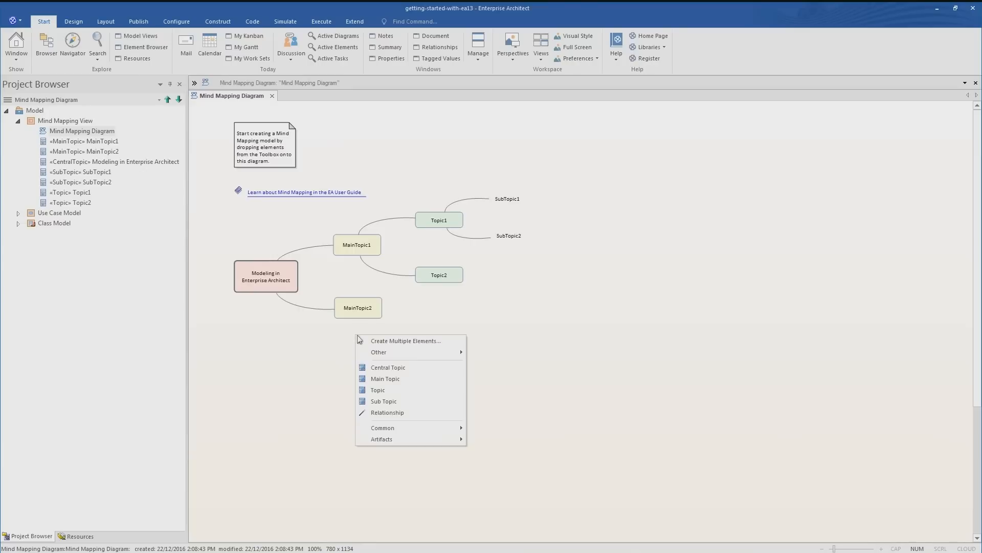
click(384, 379)
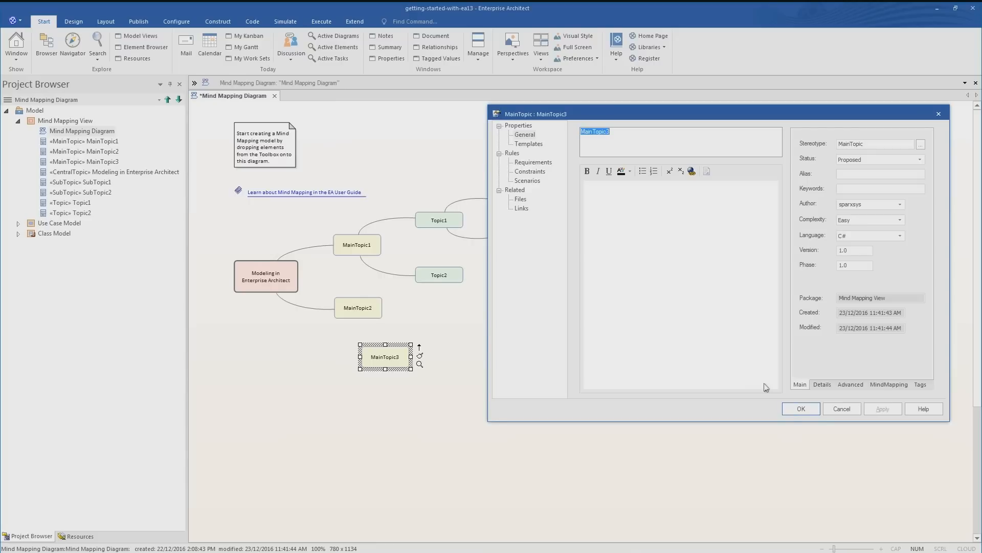
click(841, 410)
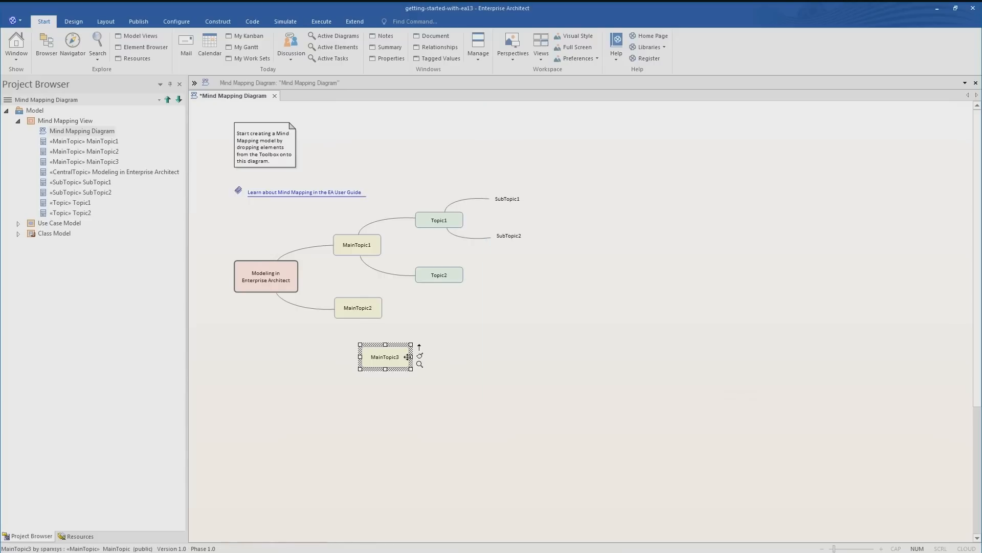
drag(401, 361, 376, 350)
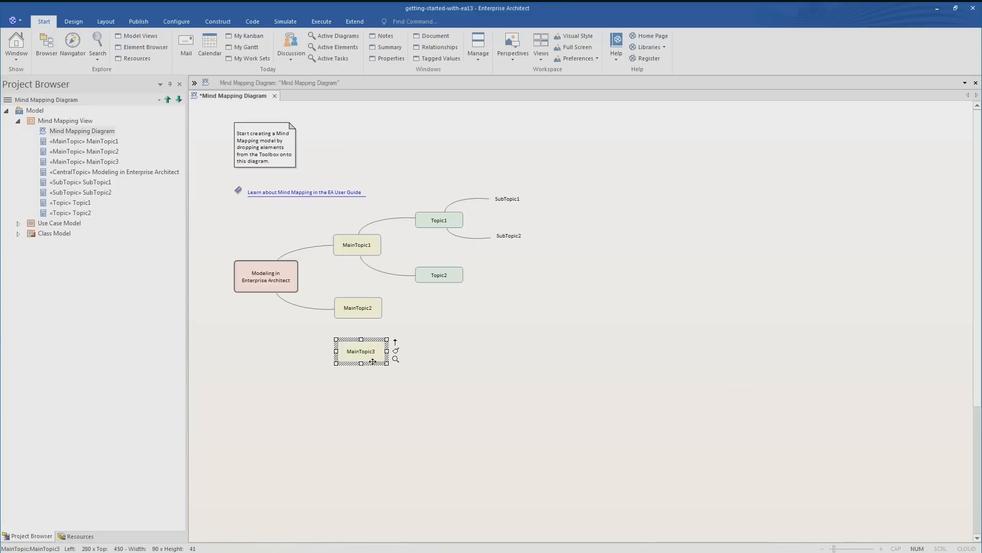
click(370, 382)
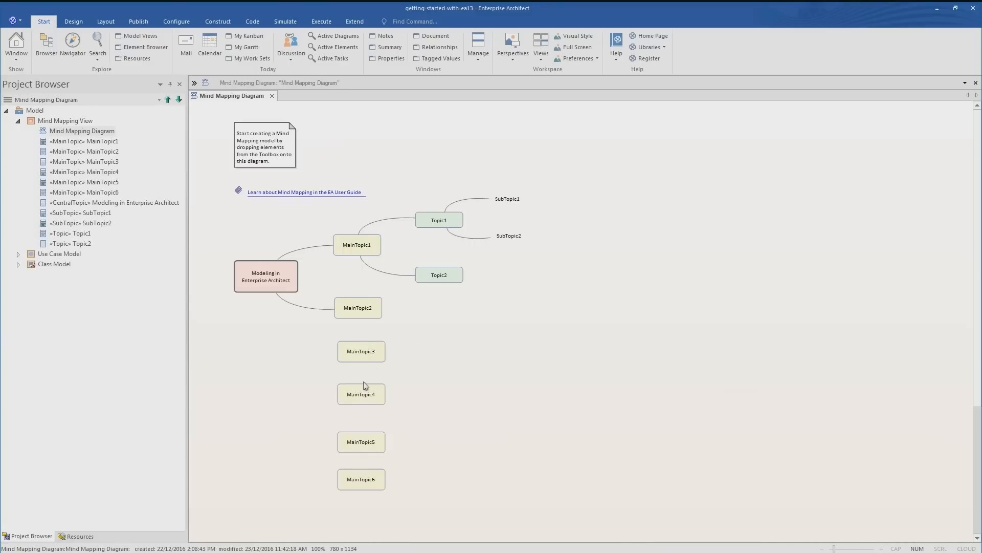
View the mind mapping diagram as a list and rename MainTopic1 as "Traceability"
right_click(570, 293)
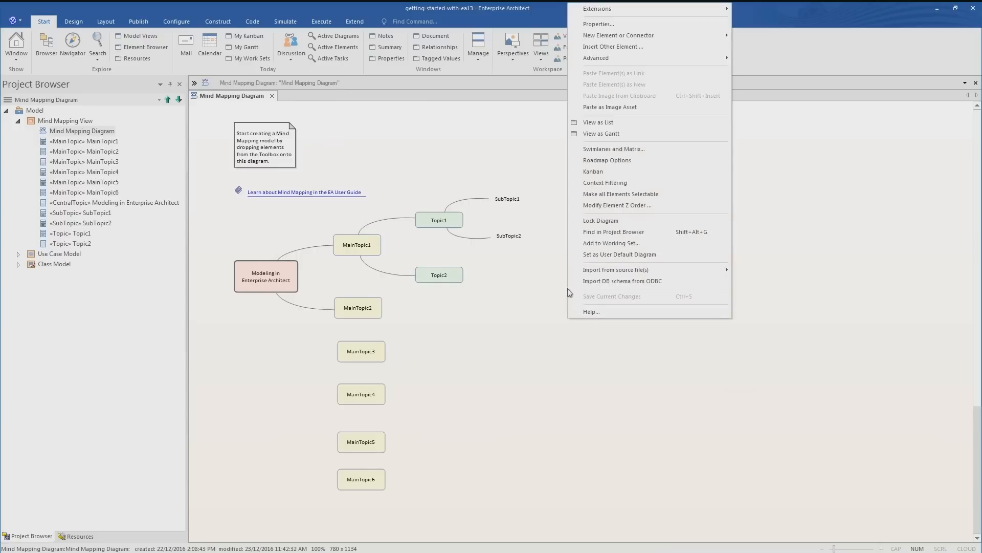
click(620, 125)
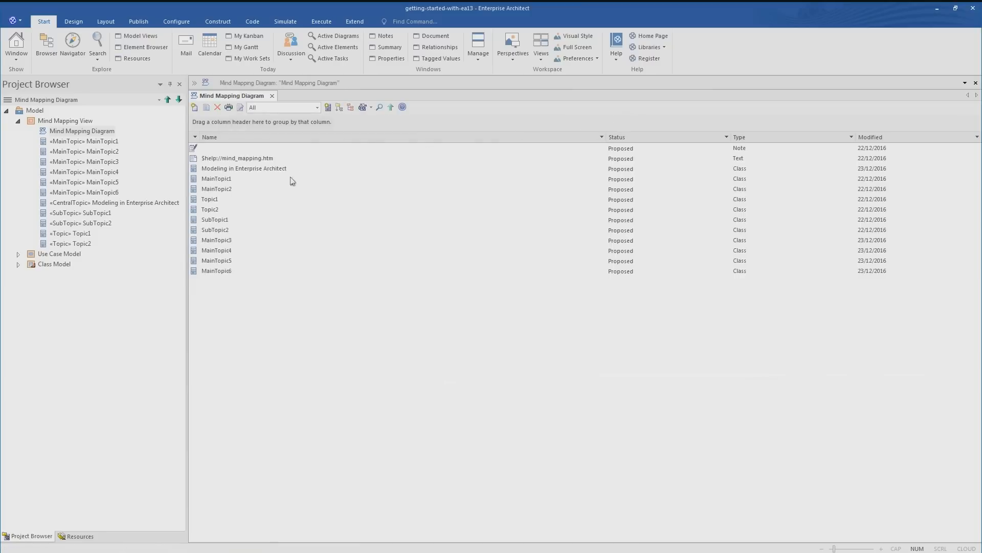
click(226, 180)
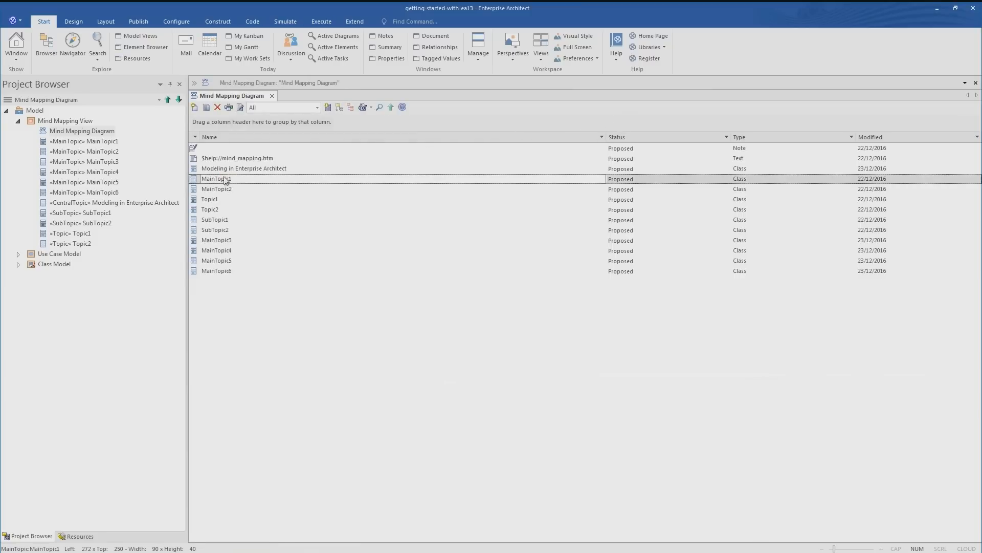
right_click(225, 180)
click(255, 186)
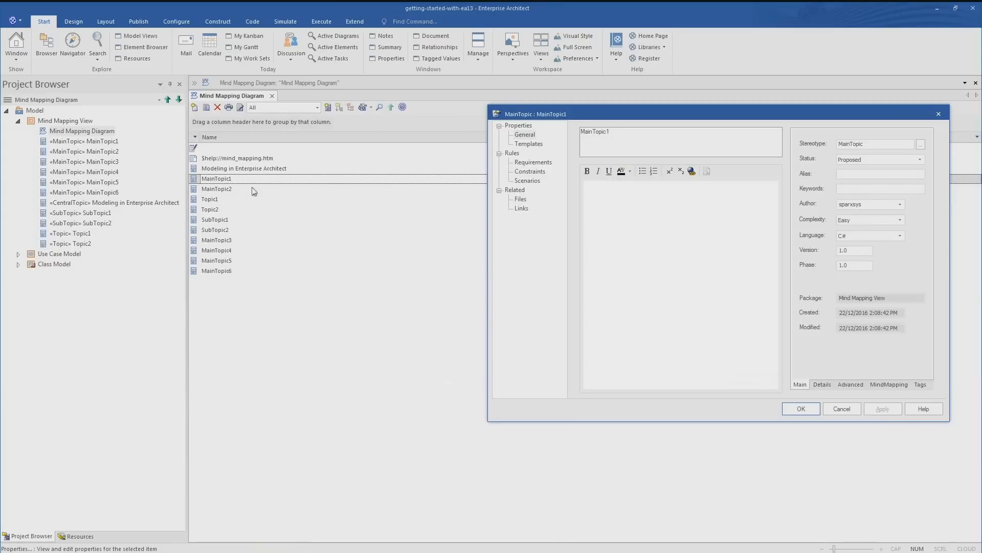
double_click(622, 134)
text(Traceability)
click(794, 409)
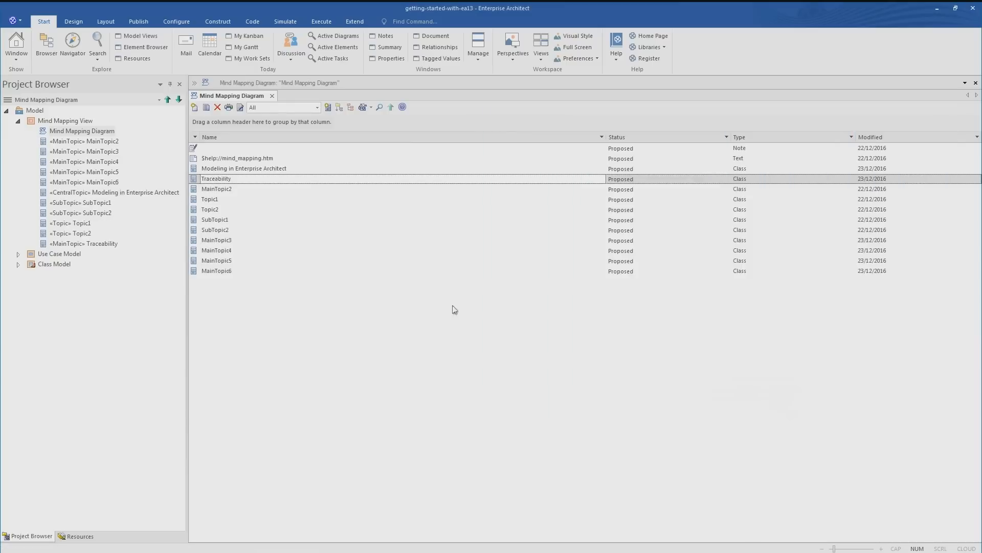
Rename MainTopic2 as "Collaborate" through its properties in the element list
click(220, 190)
right_click(218, 189)
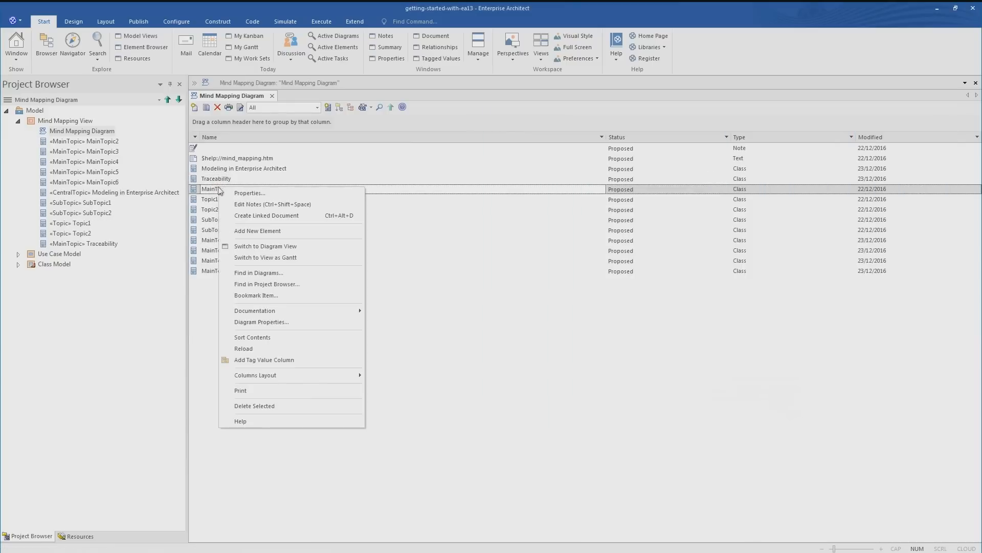
click(239, 192)
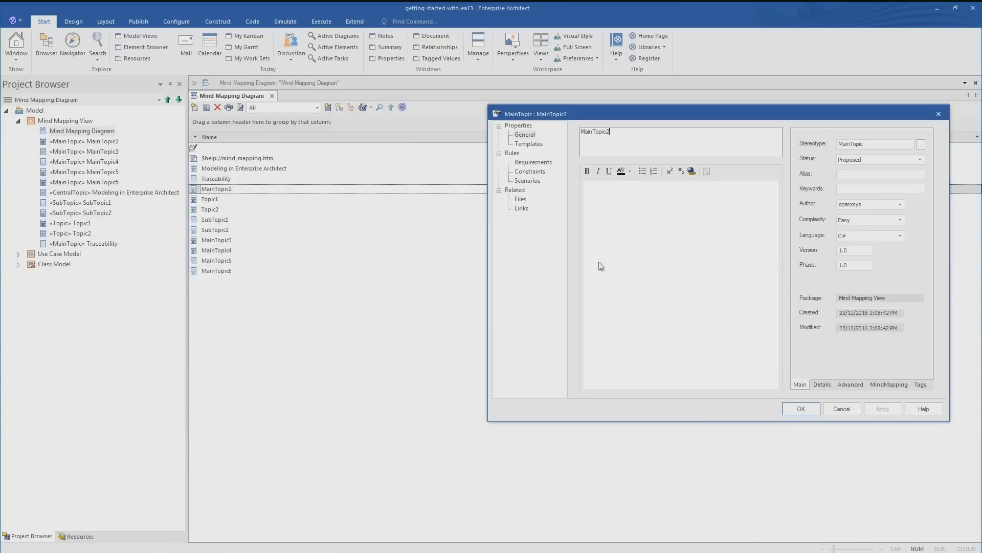
double_click(627, 131)
text(Collaborate)
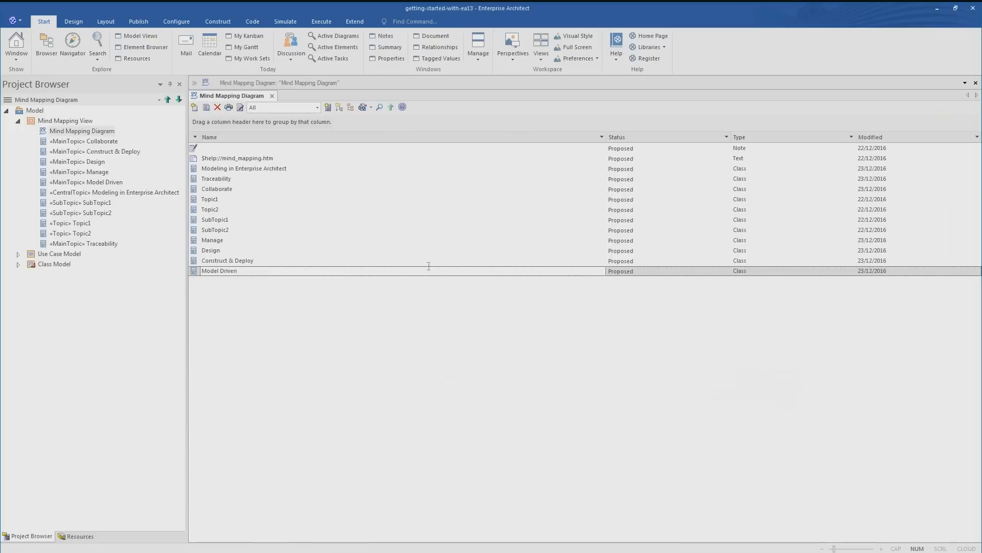
Switch back to the diagram view and move the central topic with its connected Traceability and Collaborate branches toward the canvas centre
right_click(324, 324)
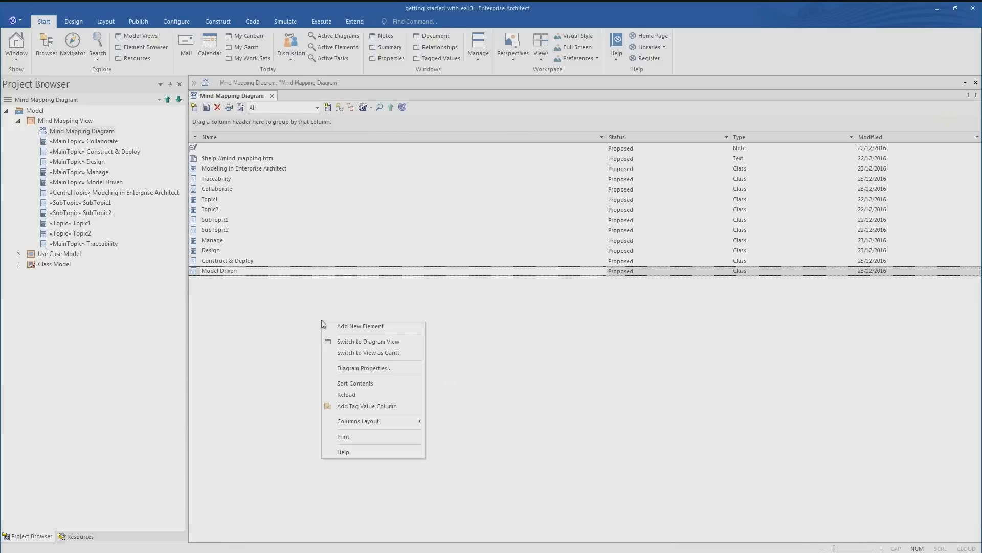
click(350, 342)
click(757, 378)
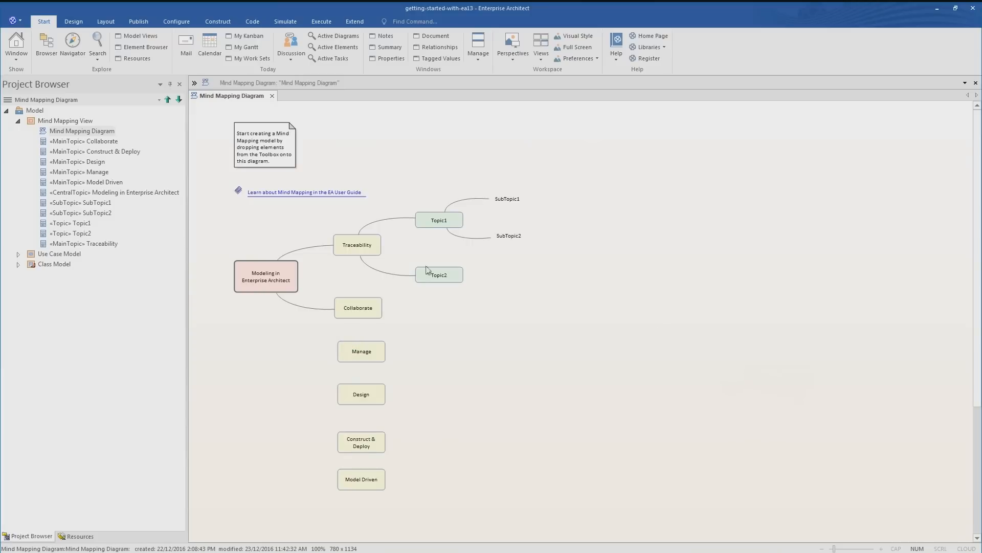
click(310, 248)
drag(673, 292, 534, 328)
click(238, 212)
drag(280, 276, 581, 300)
click(418, 474)
Arrange the unconnected Manage, Design, Construct & Deploy and Model Driven topics around the central topic
mouse_move(364, 357)
mouse_down()
mouse_move(422, 309)
mouse_move(492, 372)
mouse_move(626, 410)
mouse_move(657, 405)
mouse_move(640, 405)
mouse_up()
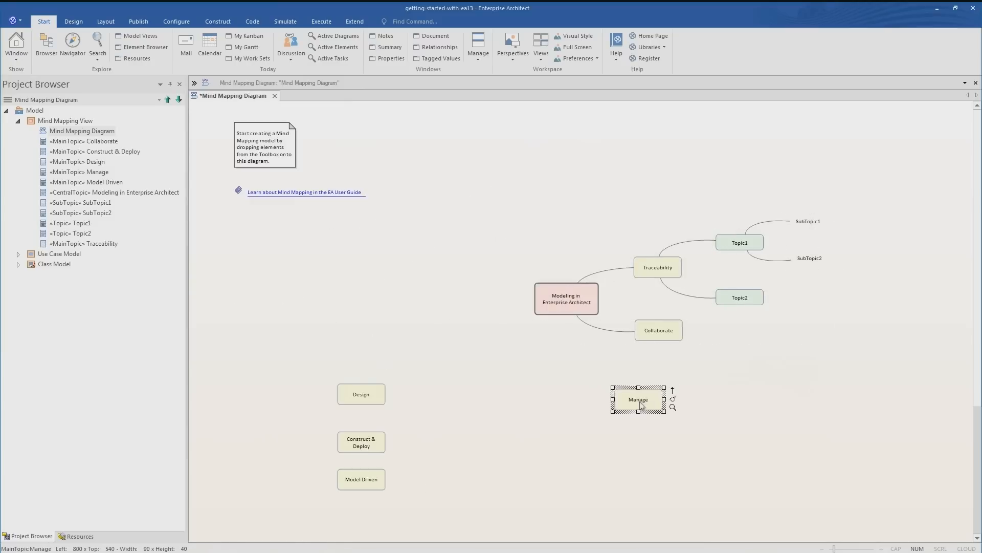
drag(377, 395, 499, 404)
drag(385, 441, 411, 297)
drag(369, 480, 492, 198)
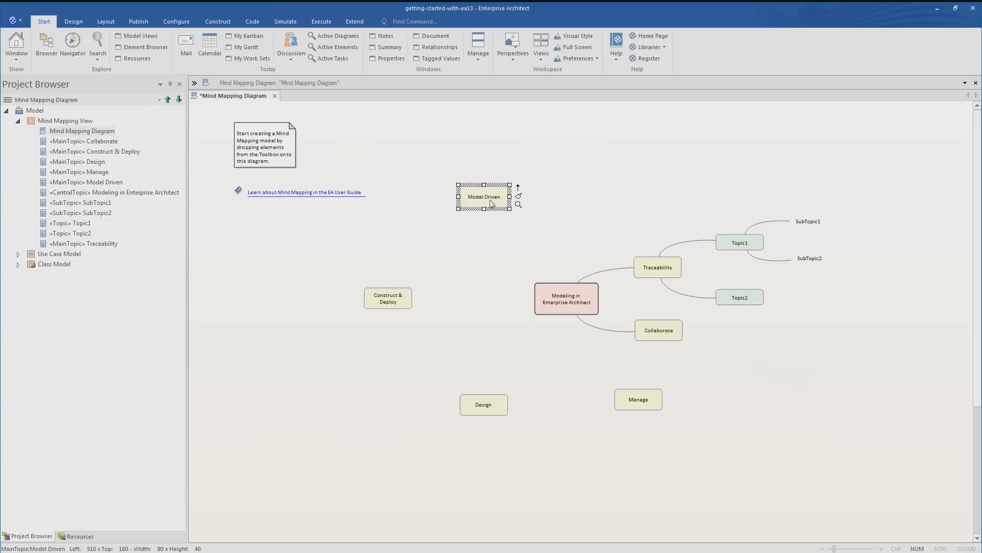
Connect the central topic to the Model Driven and Construct & Deploy topics with Relationship connectors
click(587, 283)
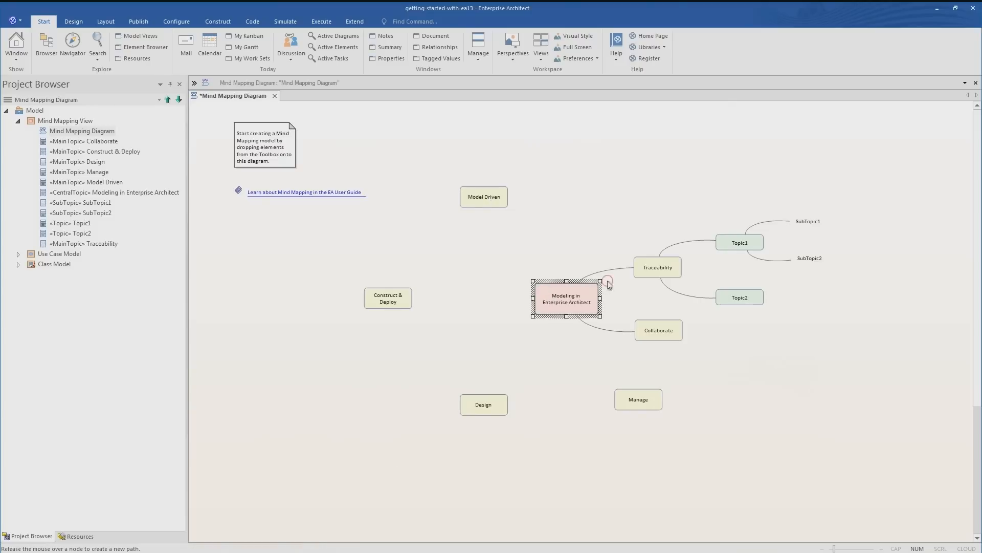
drag(609, 284, 503, 200)
click(525, 209)
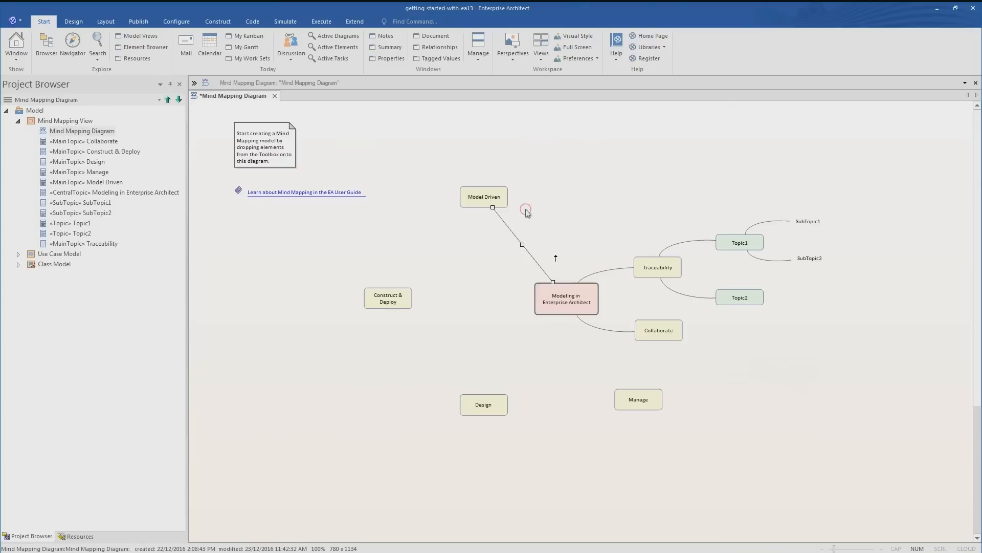
click(576, 314)
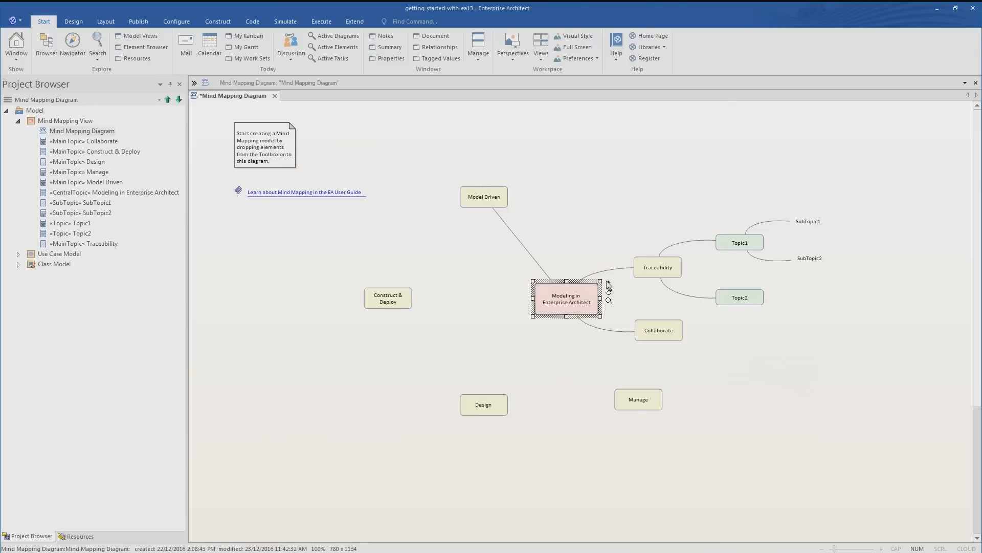
click(609, 284)
click(521, 319)
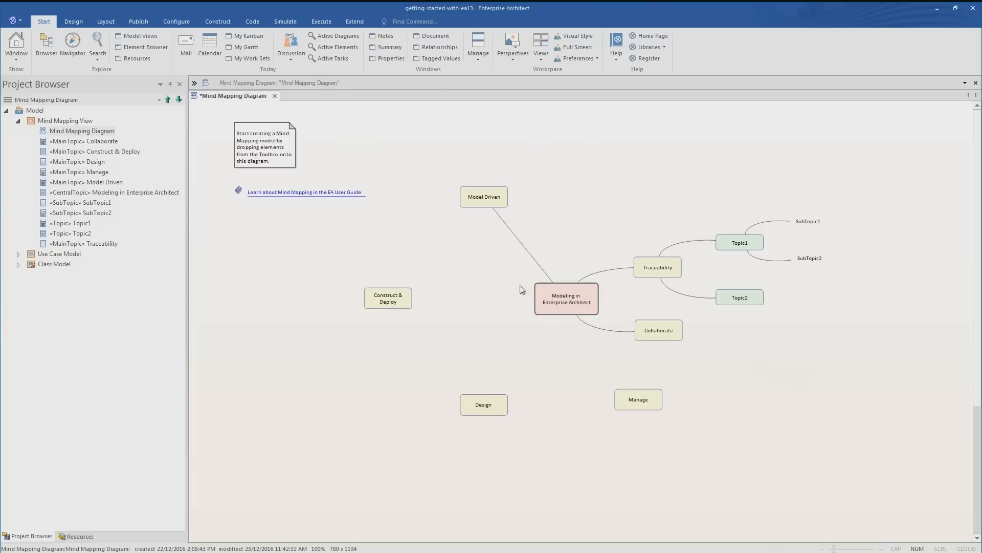
drag(609, 285, 389, 294)
click(436, 302)
Connect the Design and Manage topics to the central topic with Relationship connectors
click(483, 404)
drag(547, 305, 548, 305)
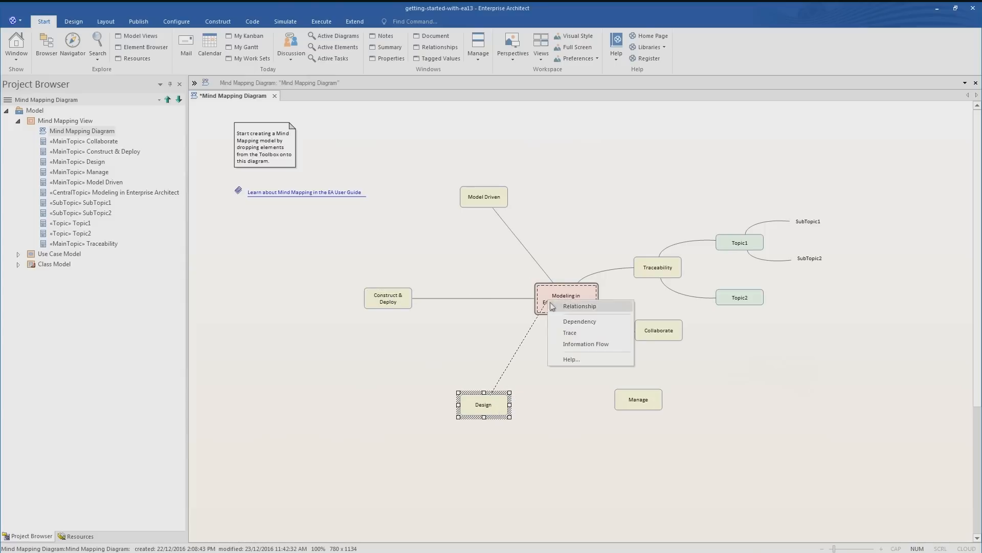
click(561, 306)
click(628, 400)
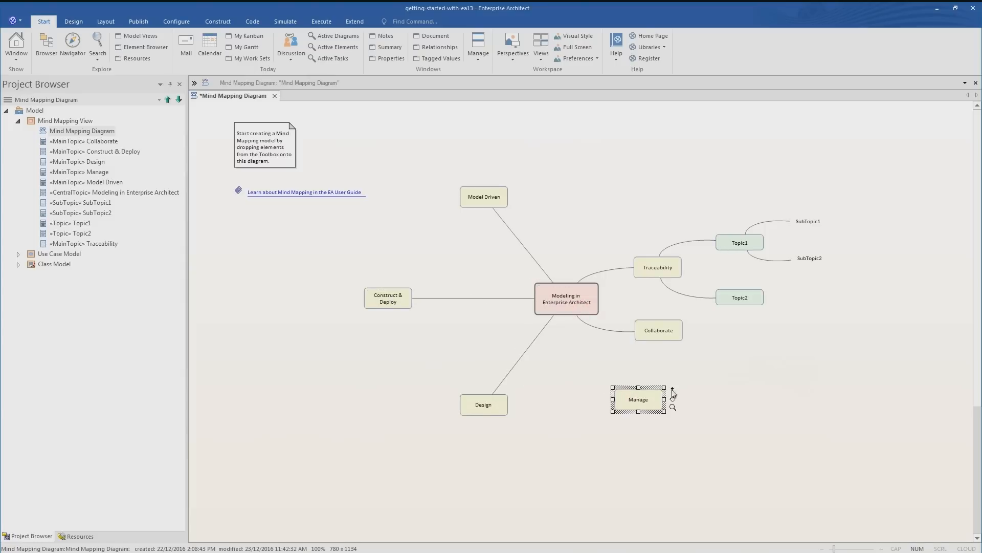
mouse_move(673, 389)
mouse_down()
mouse_move(637, 361)
mouse_move(568, 333)
mouse_up()
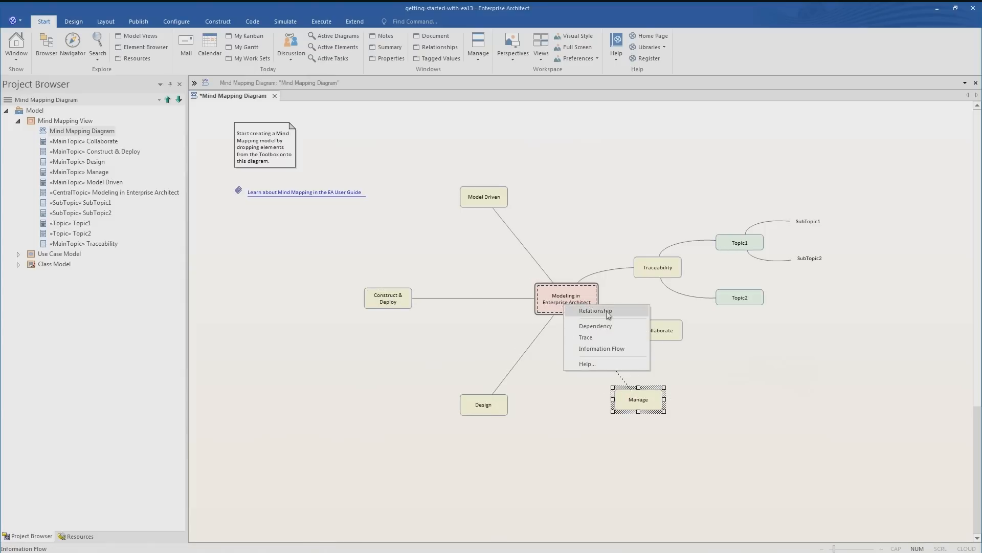
click(569, 311)
Bend the connectors from the central topic to Model Driven, Construct & Deploy, Design and Manage into curves
click(522, 245)
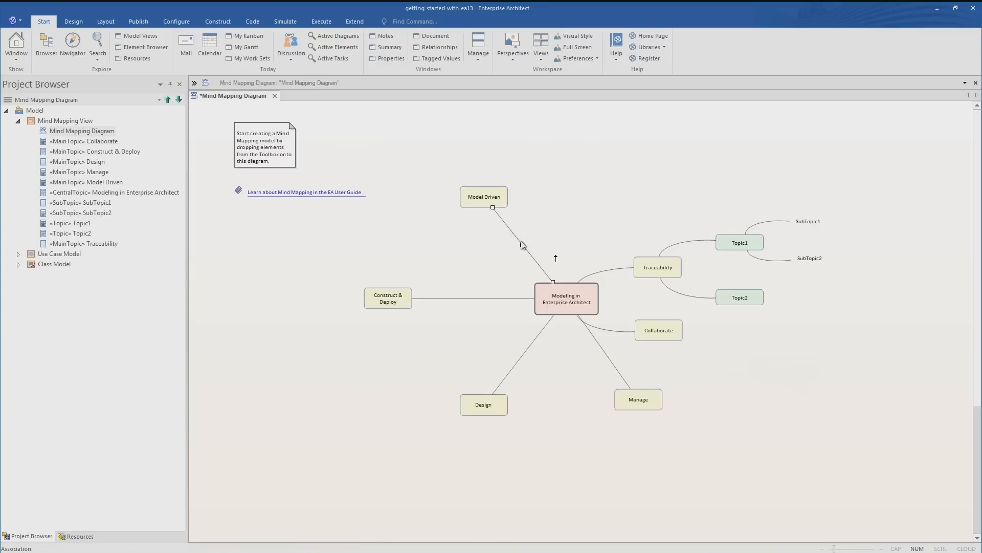
drag(522, 245, 579, 218)
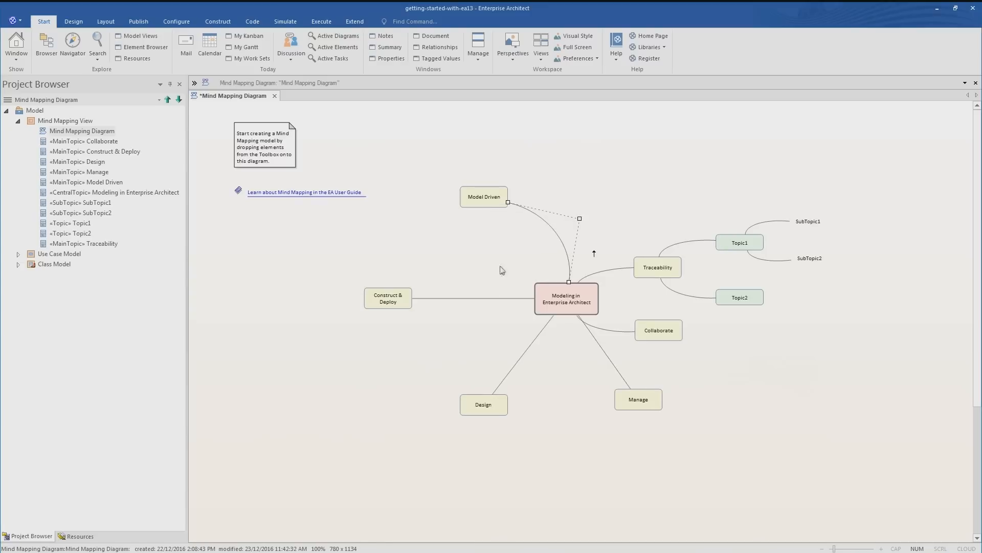
click(461, 298)
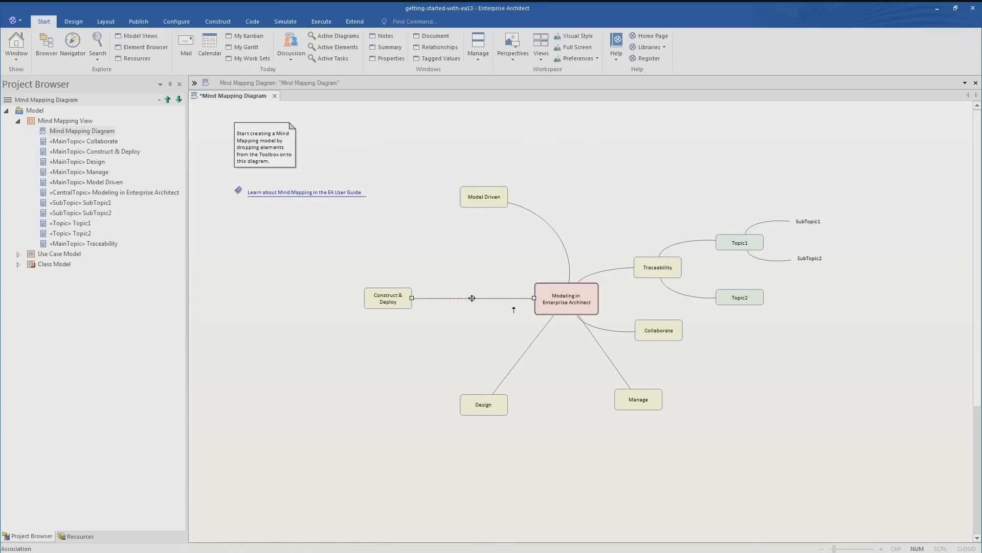
drag(475, 298, 489, 254)
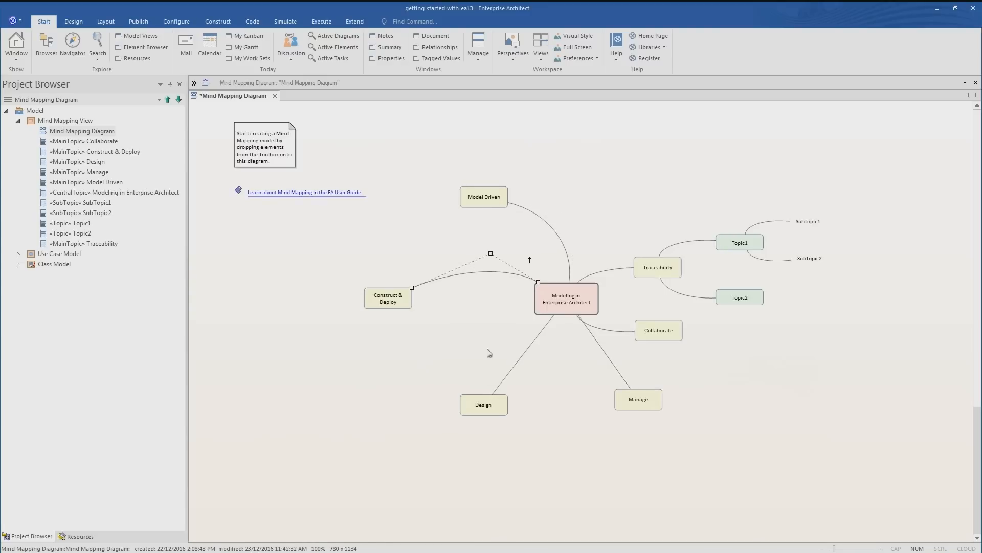
click(523, 355)
drag(524, 356, 465, 319)
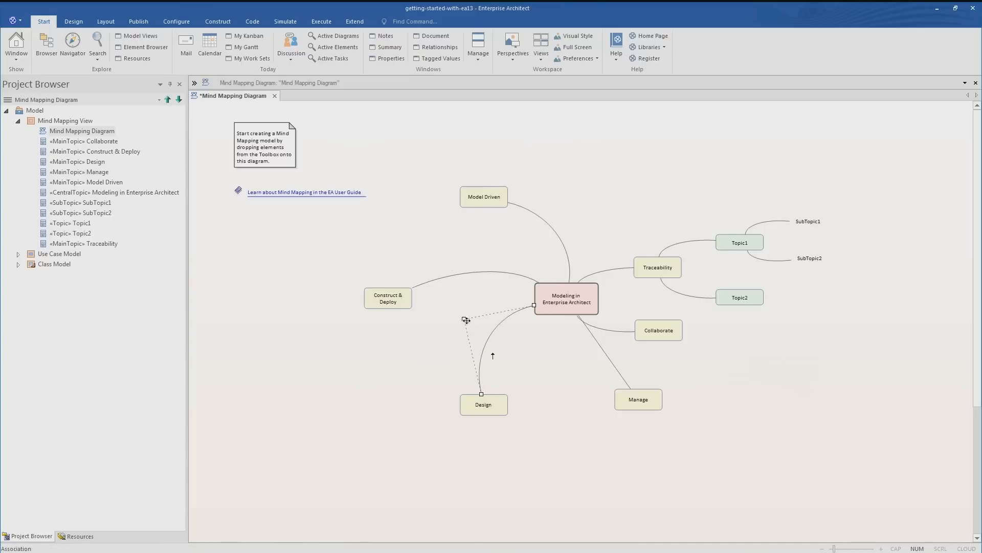
click(603, 351)
drag(589, 353, 545, 365)
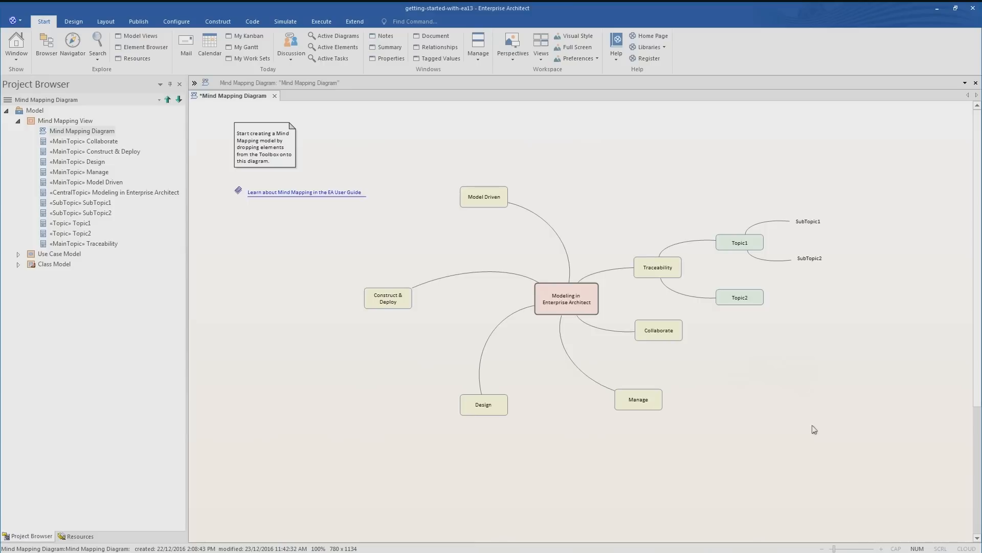
Delete the instructional note and the Mind Mapping user guide link from the diagram
click(257, 151)
key(Delete)
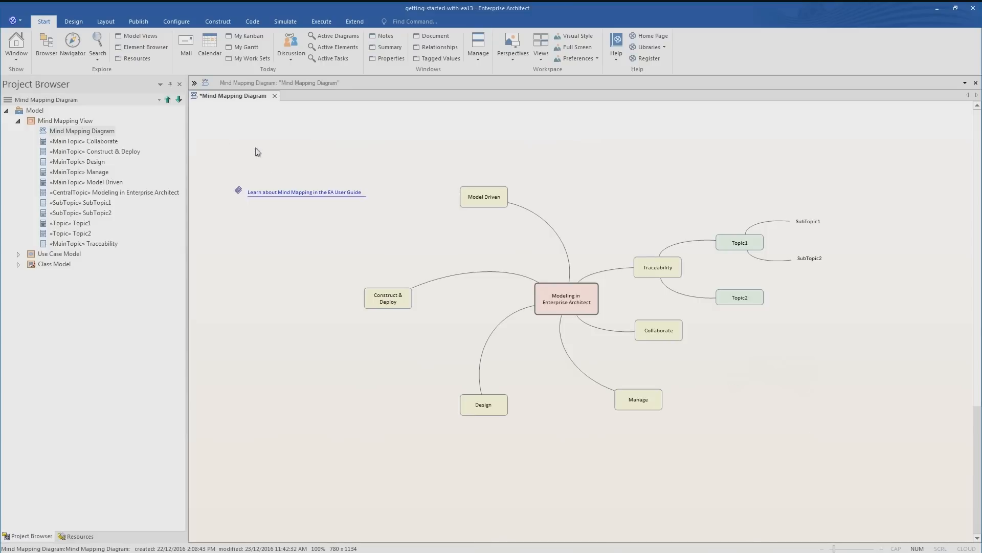
click(281, 193)
key(Delete)
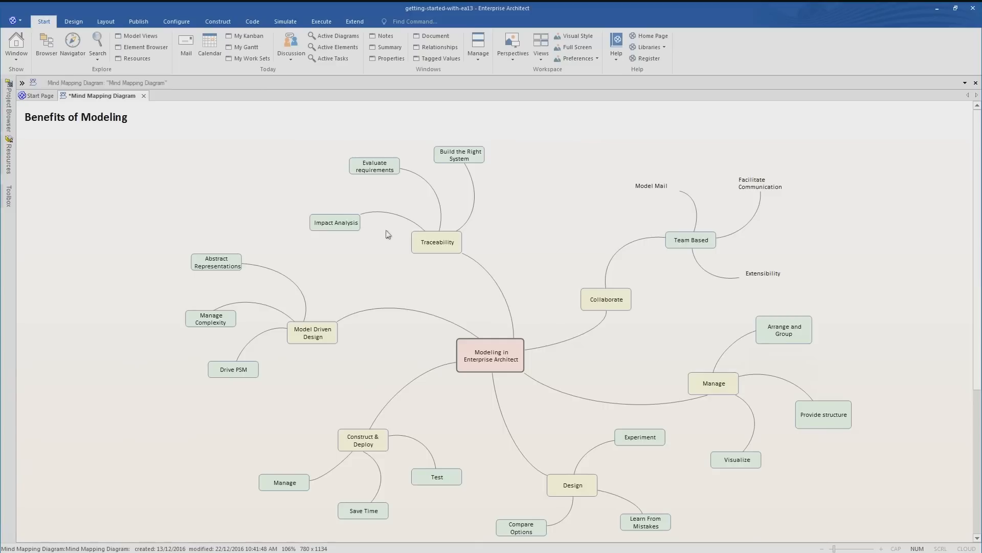
Add a connected topic named Traceability Diagram to the Traceability topic
click(436, 243)
drag(472, 233, 518, 194)
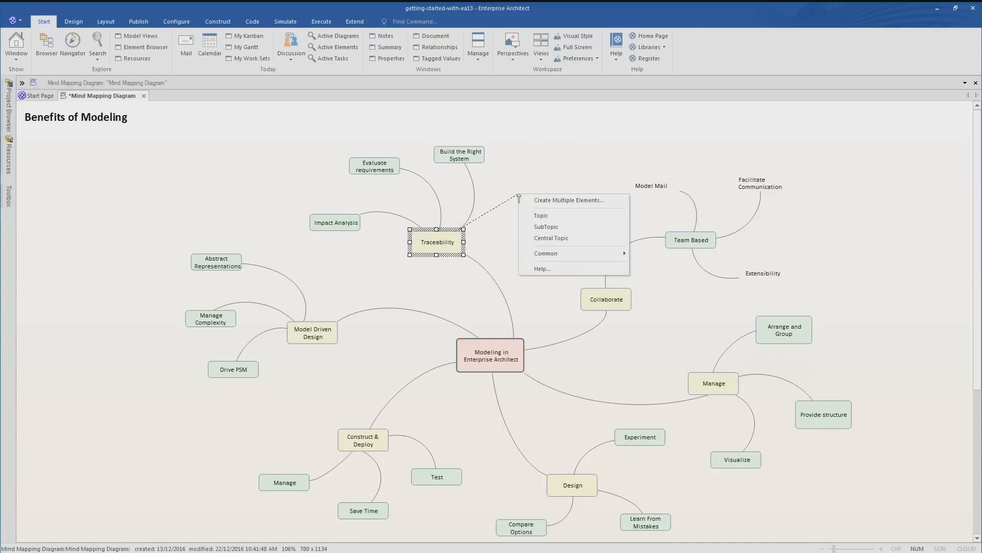
click(539, 217)
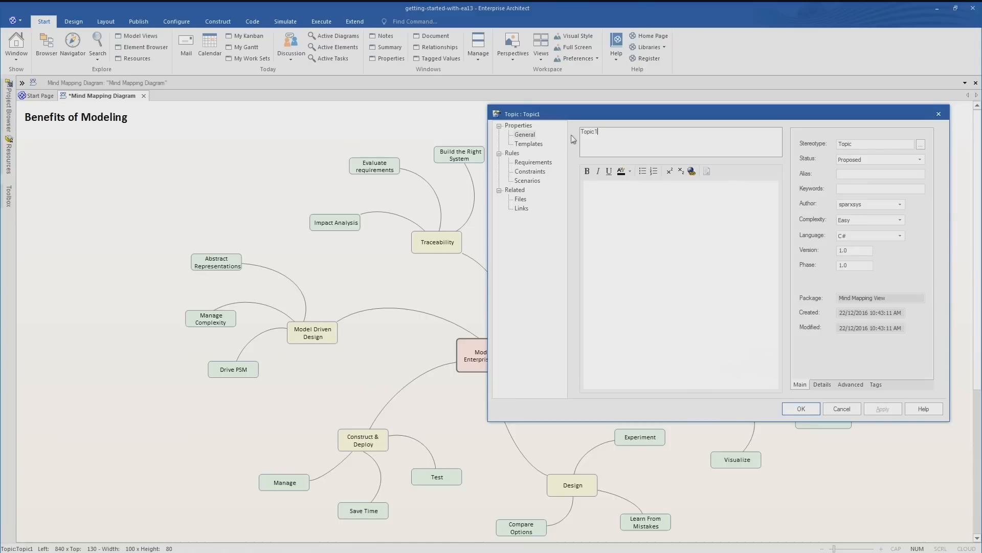
double_click(603, 133)
text(Traceability Diagram)
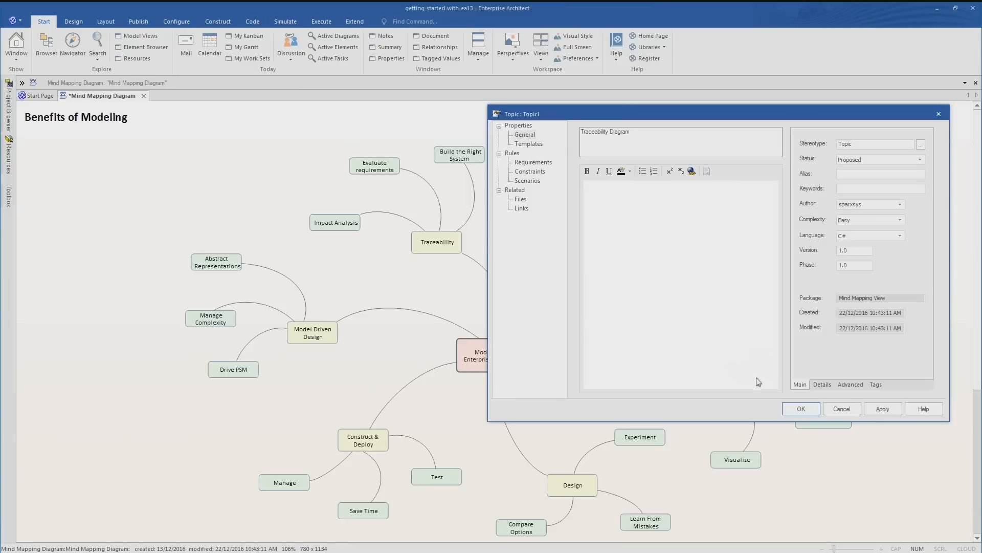
click(802, 408)
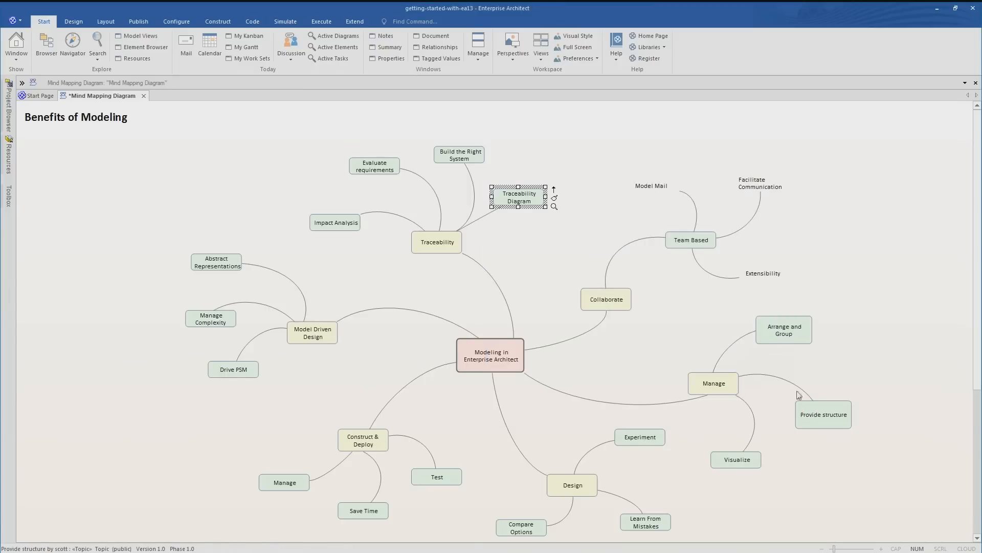
Move the Traceability Diagram topic up beside Build the Right System and bend its connector from Traceability into a curve
drag(500, 201, 520, 170)
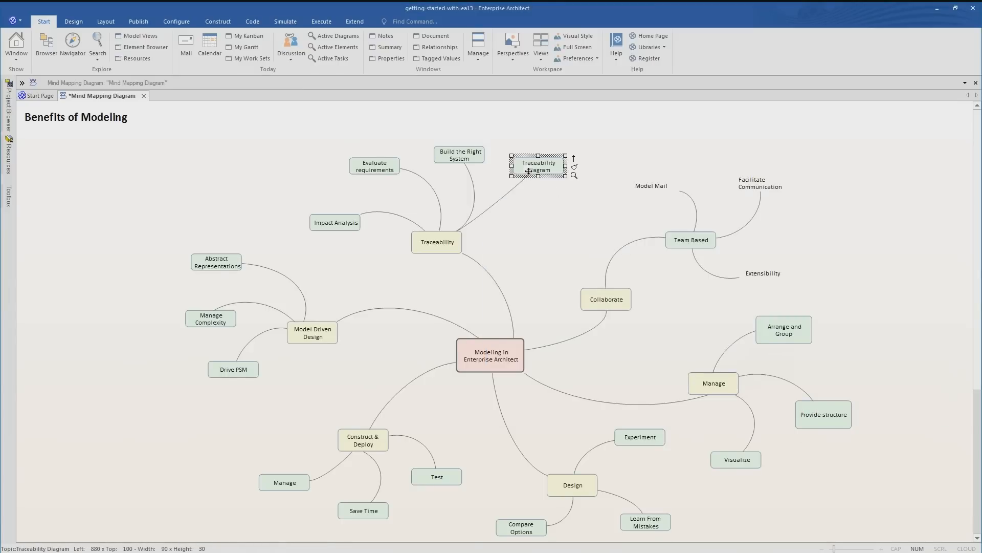
click(500, 205)
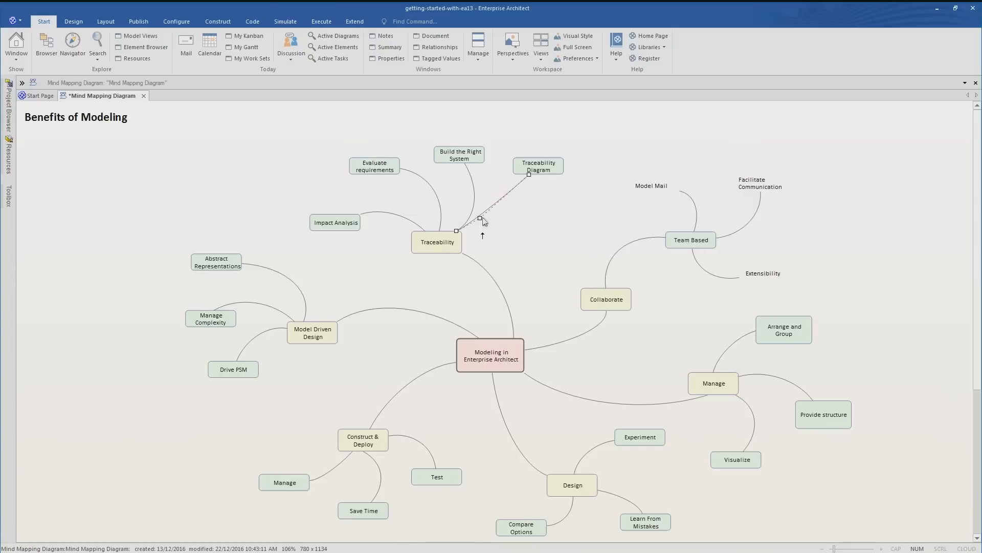
drag(482, 212, 542, 236)
Give the Traceability Diagram topic the alternate image traceability_sm.png and hide its «Topic» stereotype label
right_click(533, 167)
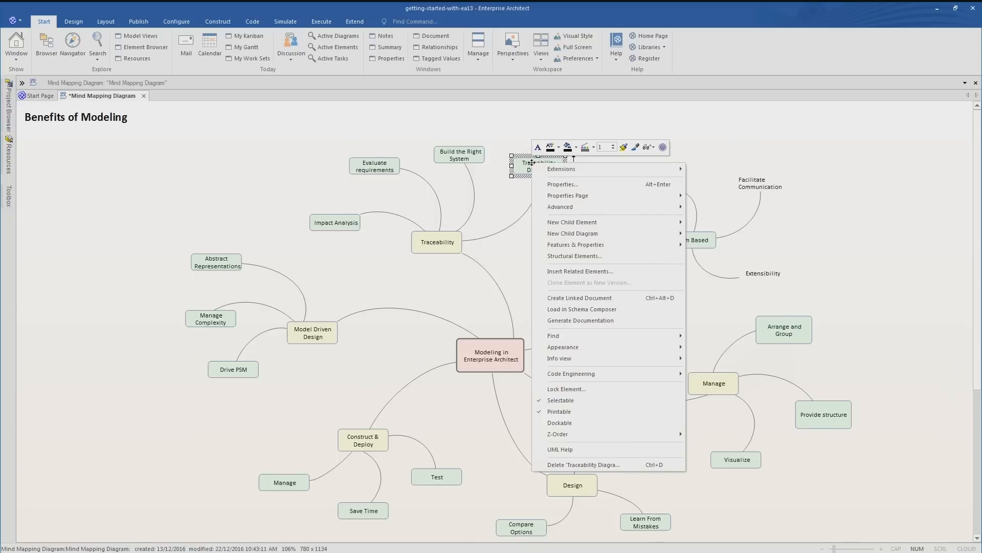
mouse_move(598, 348)
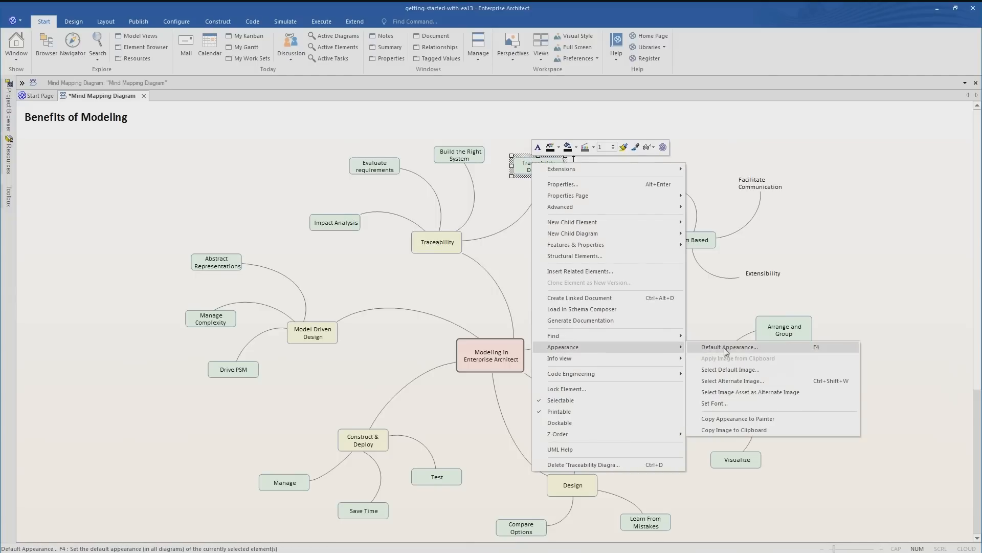
click(724, 380)
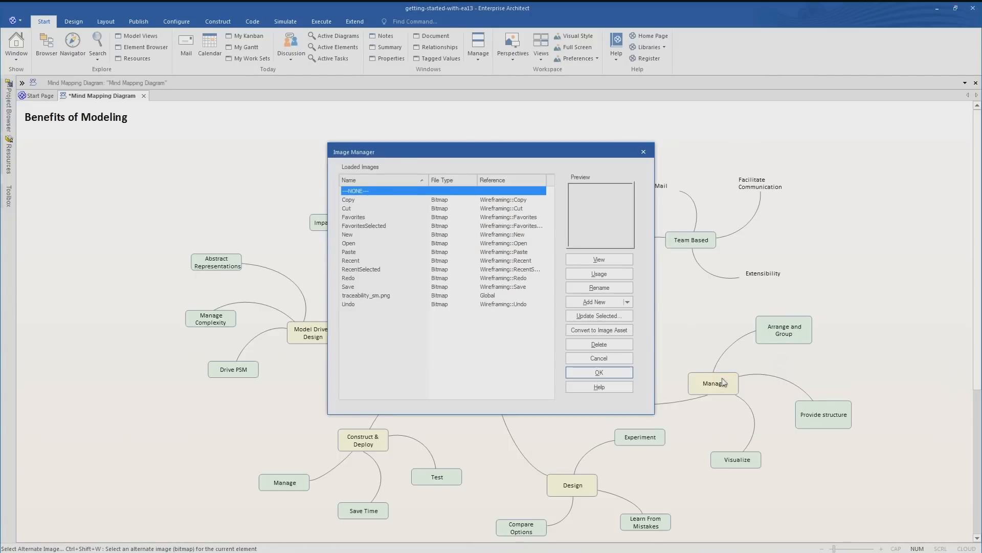
click(384, 299)
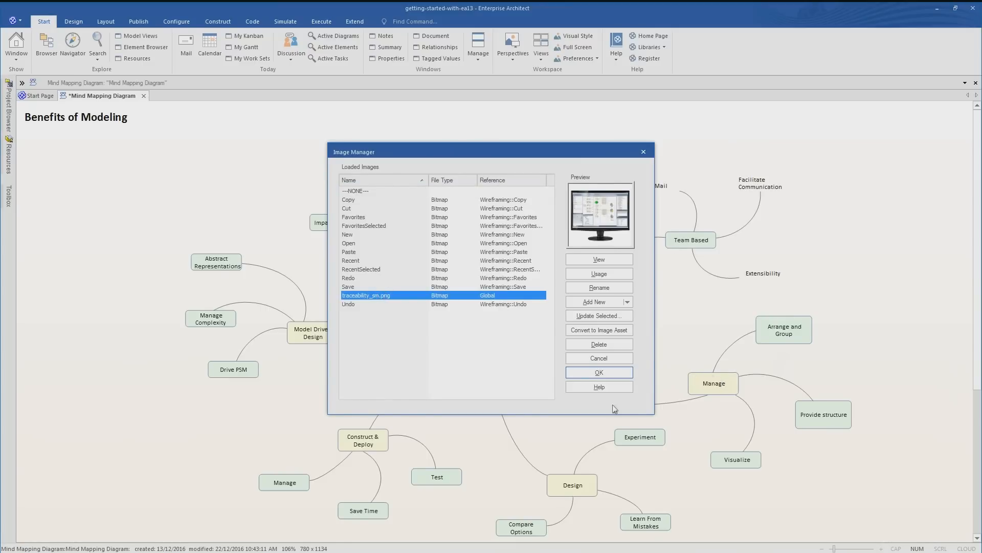
click(599, 373)
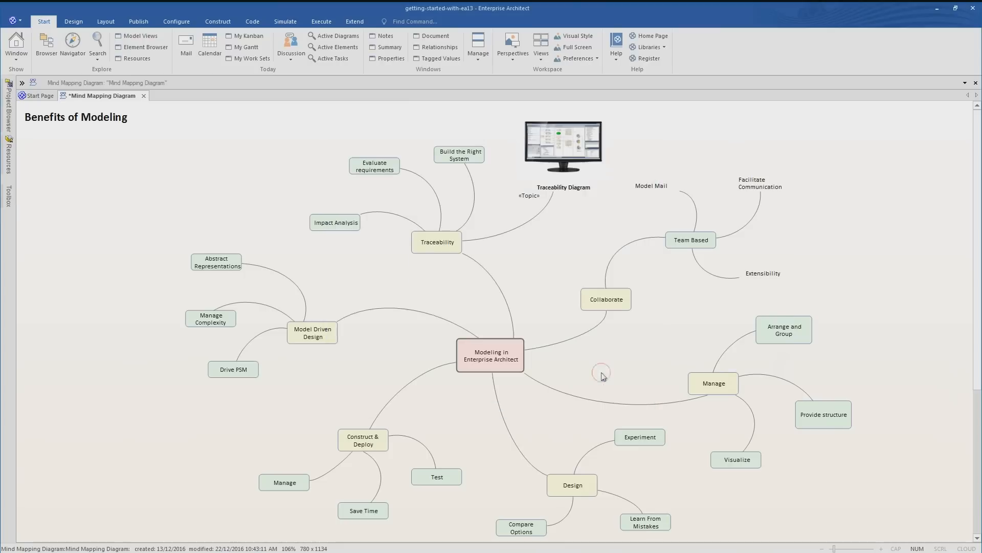
right_click(529, 198)
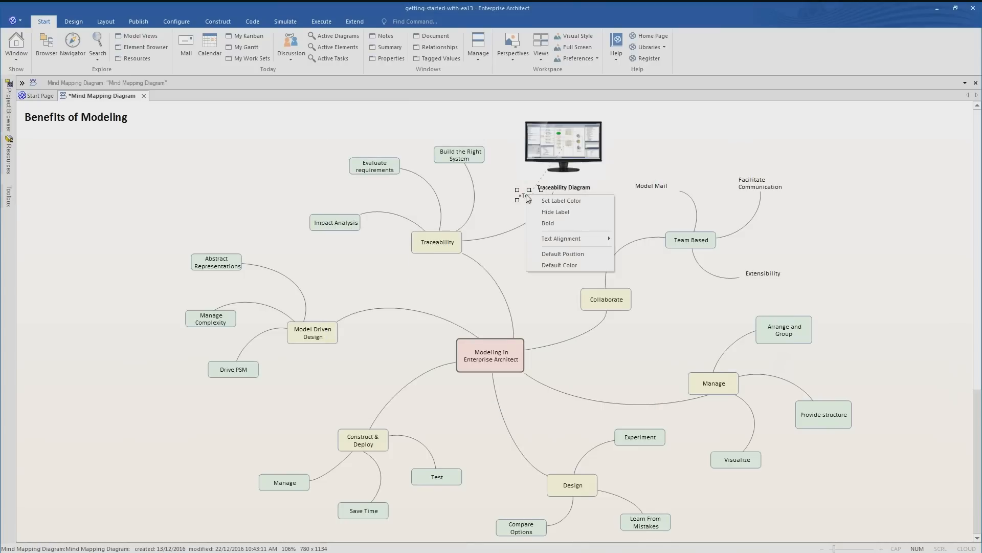
click(556, 212)
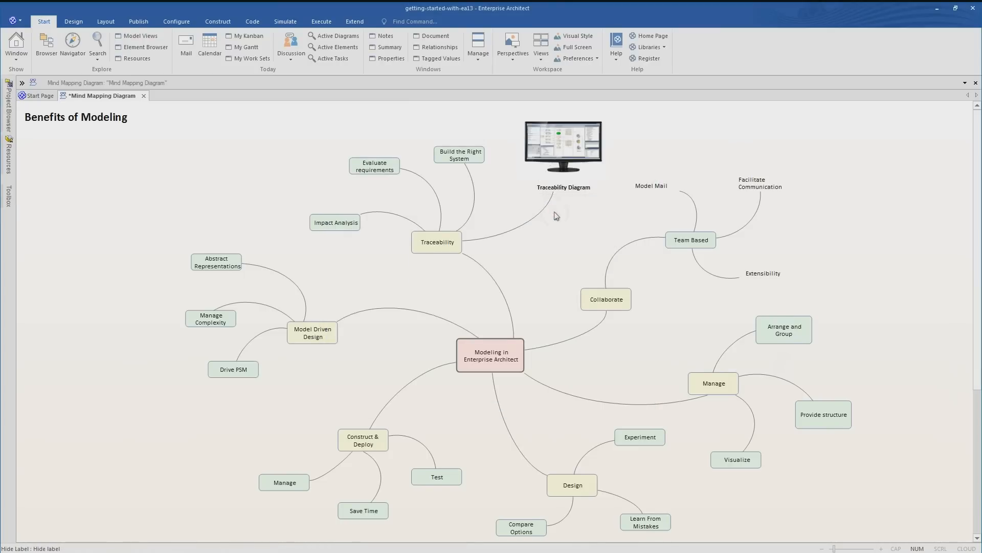